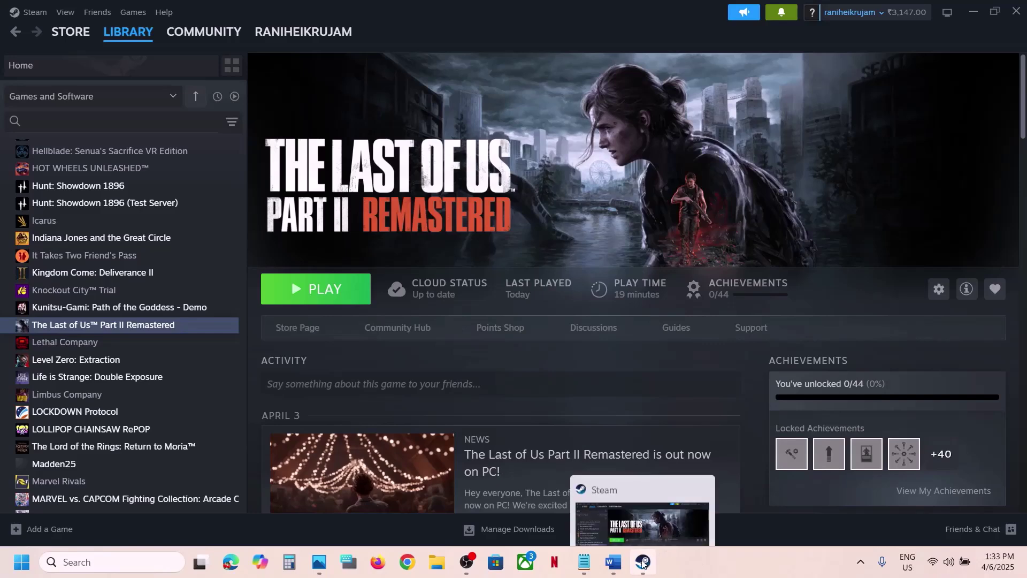
- Switch to the Word document and copy the text "AMD Adrenalin Edition 25.3.2 Optional Update" from Step 1
click(614, 562)
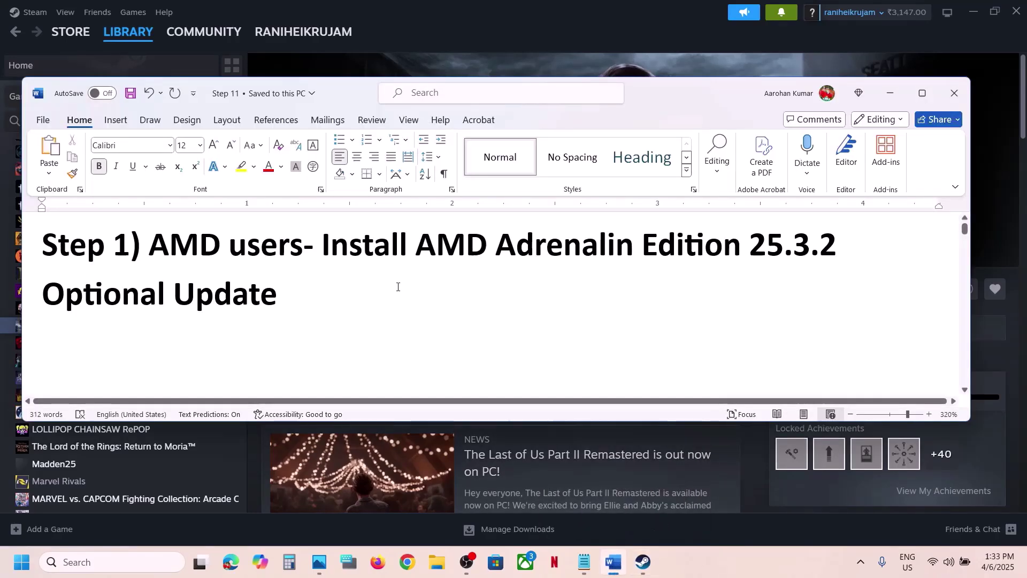
double_click(349, 260)
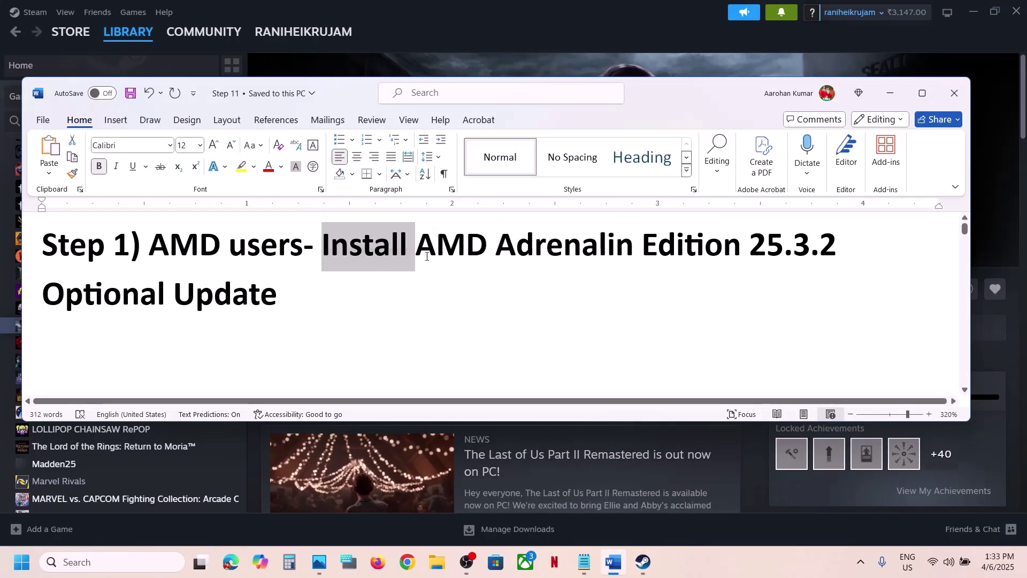
drag(426, 256, 278, 293)
key(ctrl+c)
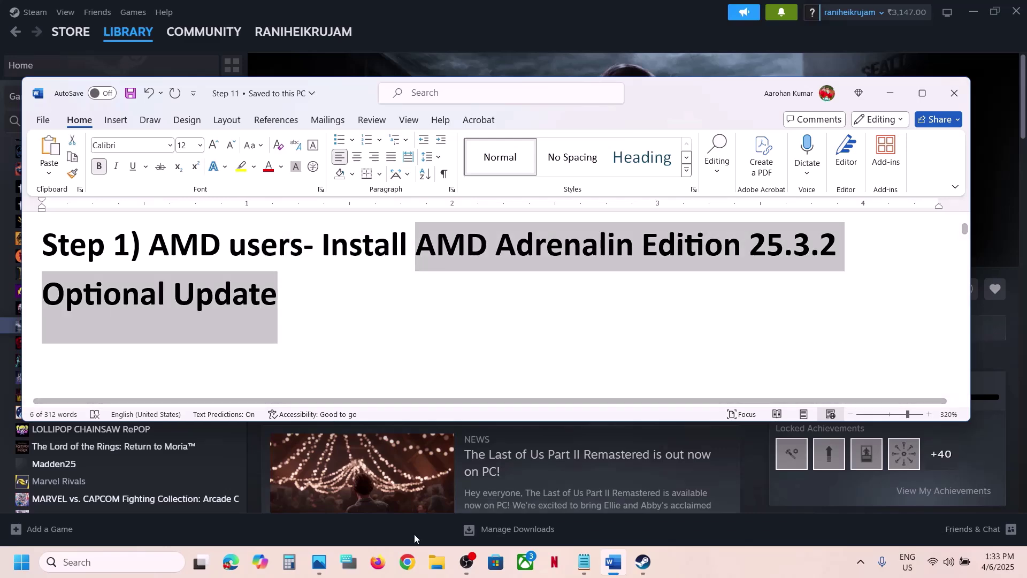
- Switch to Chrome and search the web for the copied text "AMD Adrenalin Edition 25.3.2 Optional Update"
click(407, 562)
key(ctrl+v)
key(Return)
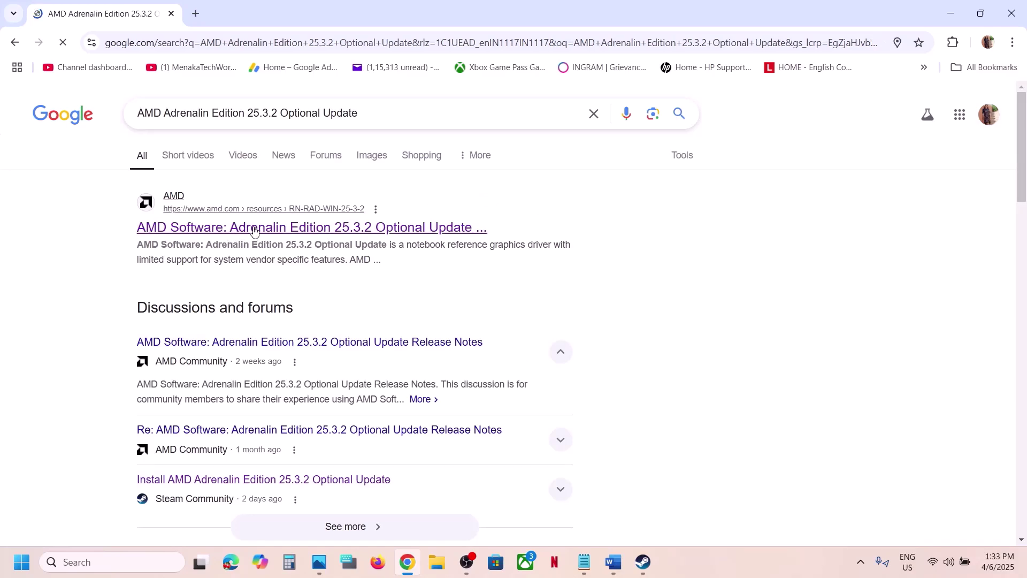
- Download the Adrenalin Edition 25.3.2 Optional Update driver for Windows 10 & 11 64-bit from AMD's release notes and check the download's progress
click(259, 234)
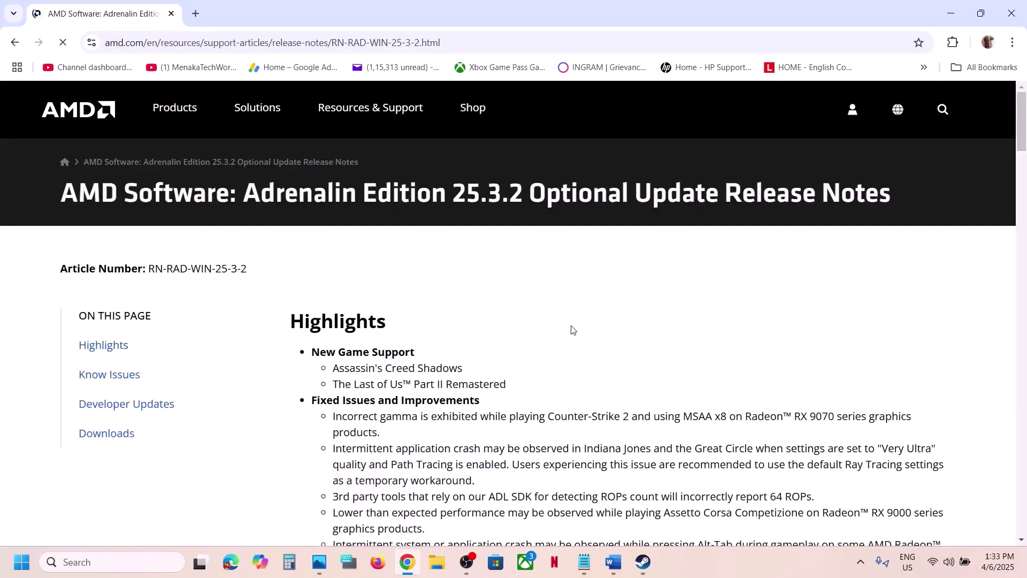
scroll(571, 326, down, 15)
scroll(571, 326, down, 5)
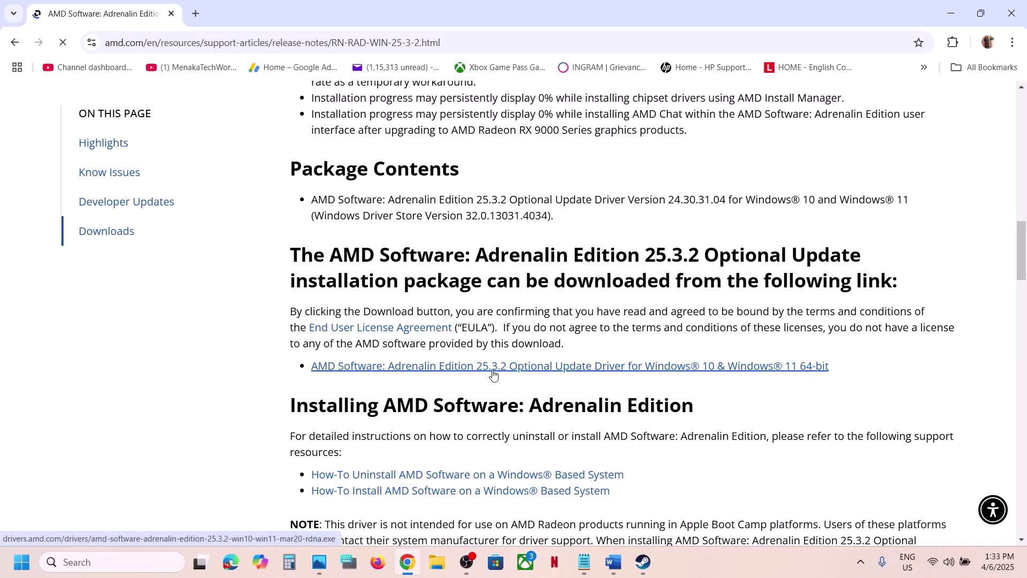
click(521, 369)
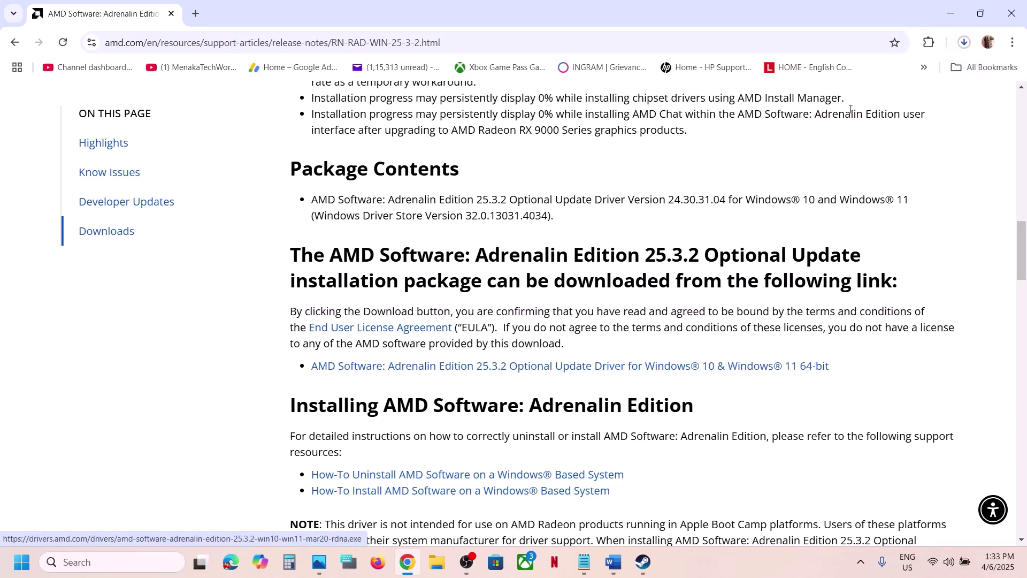
click(965, 42)
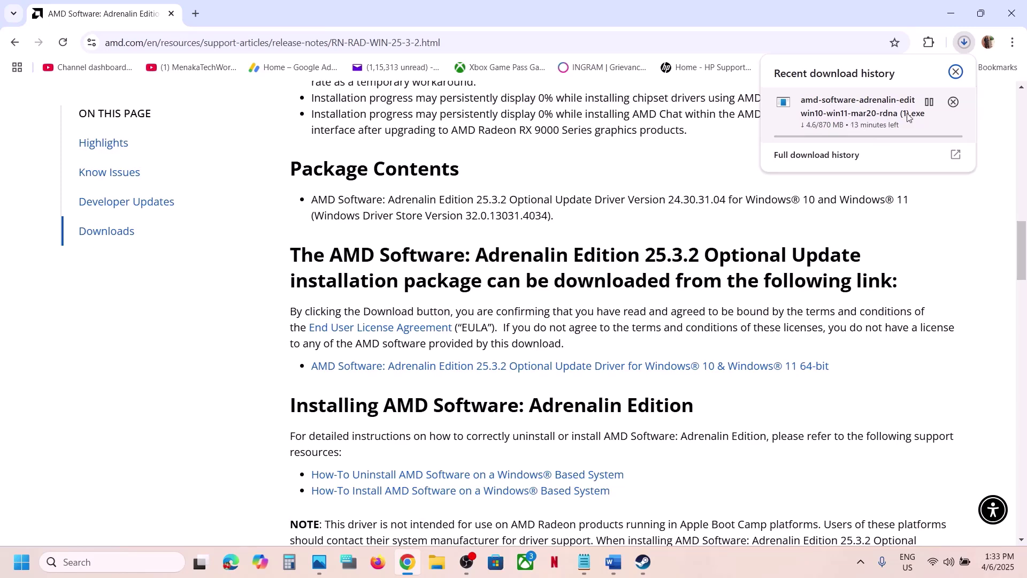
click(692, 167)
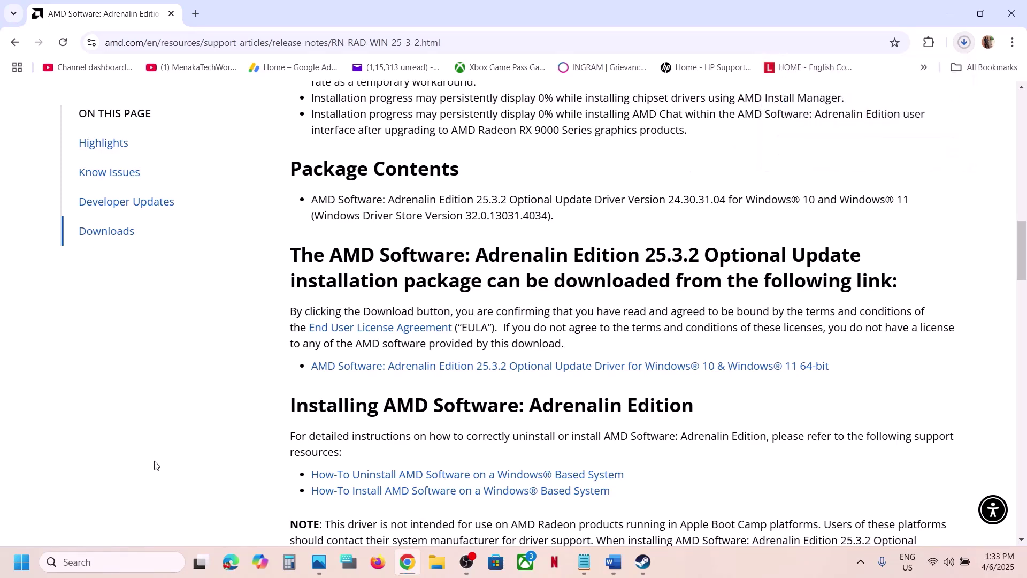
click(21, 562)
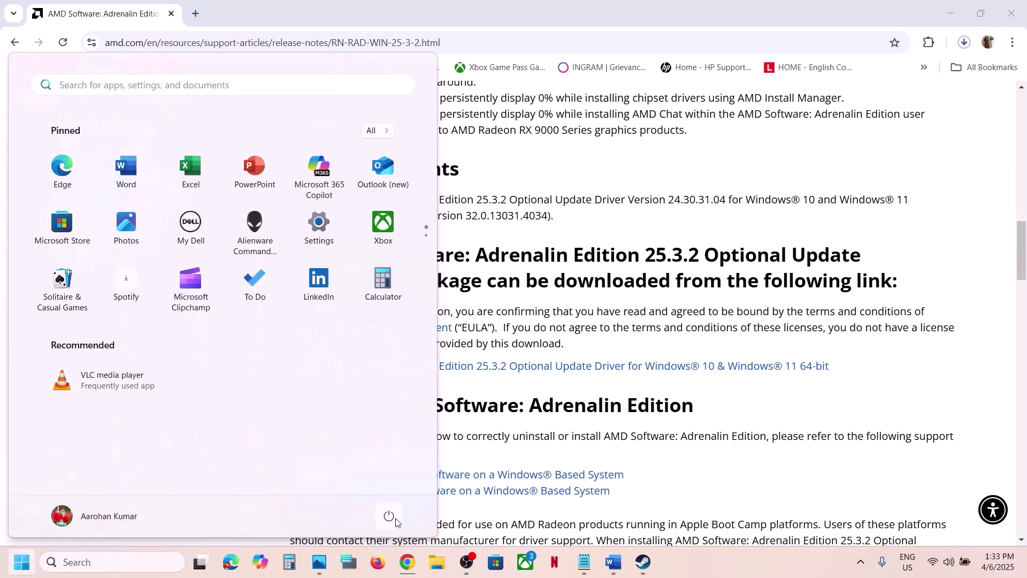
click(396, 521)
click(641, 568)
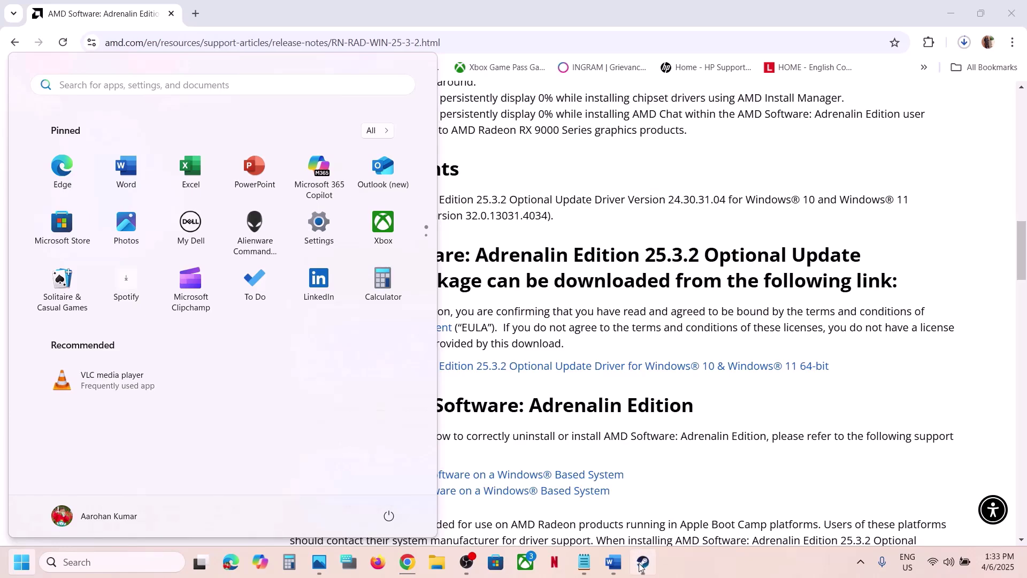
- Return to the Word document and highlight the Step 2 instruction about disabling the integrated graphics card
click(614, 562)
scroll(386, 347, down, 3)
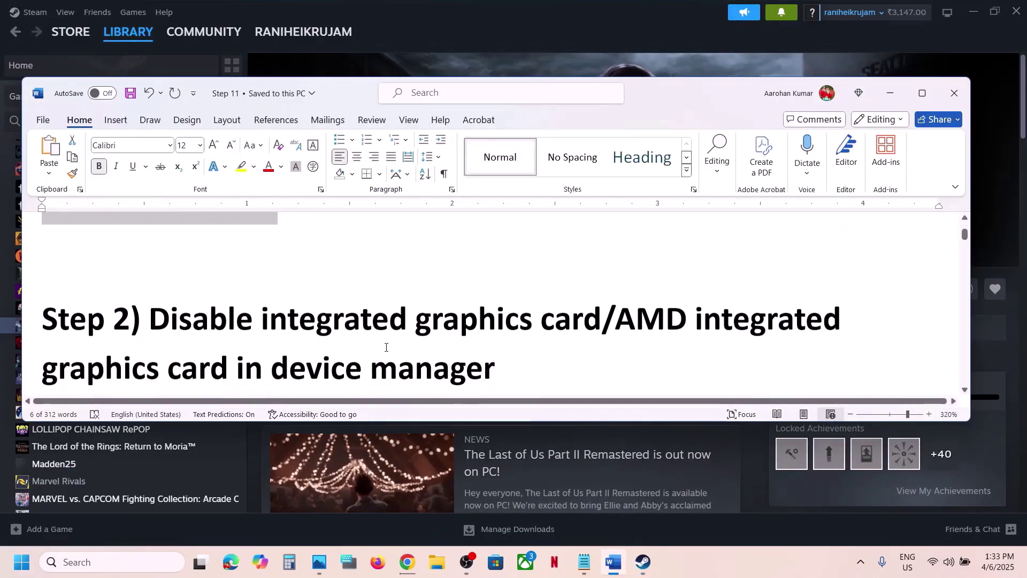
scroll(385, 347, down, 1)
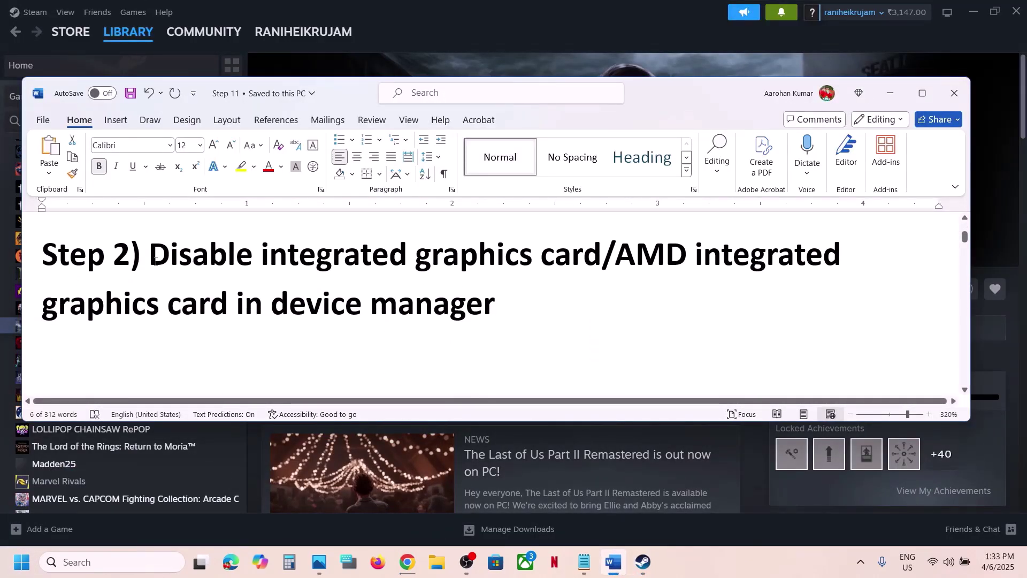
drag(155, 261, 476, 282)
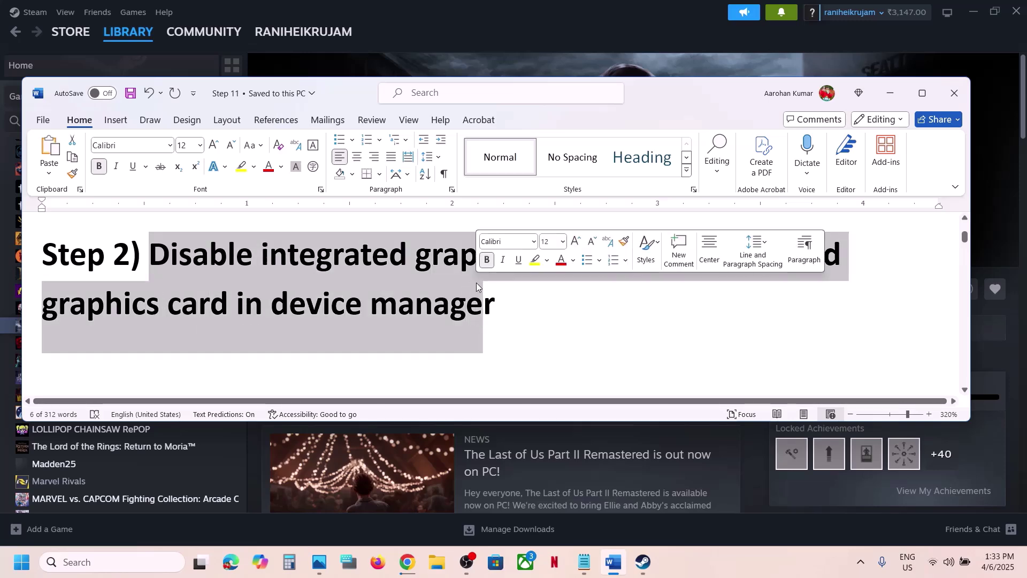
- Open Device Manager, expand the display adapters and show the available actions for Intel(R) Iris(R) Xe Graphics
click(492, 20)
right_click(17, 568)
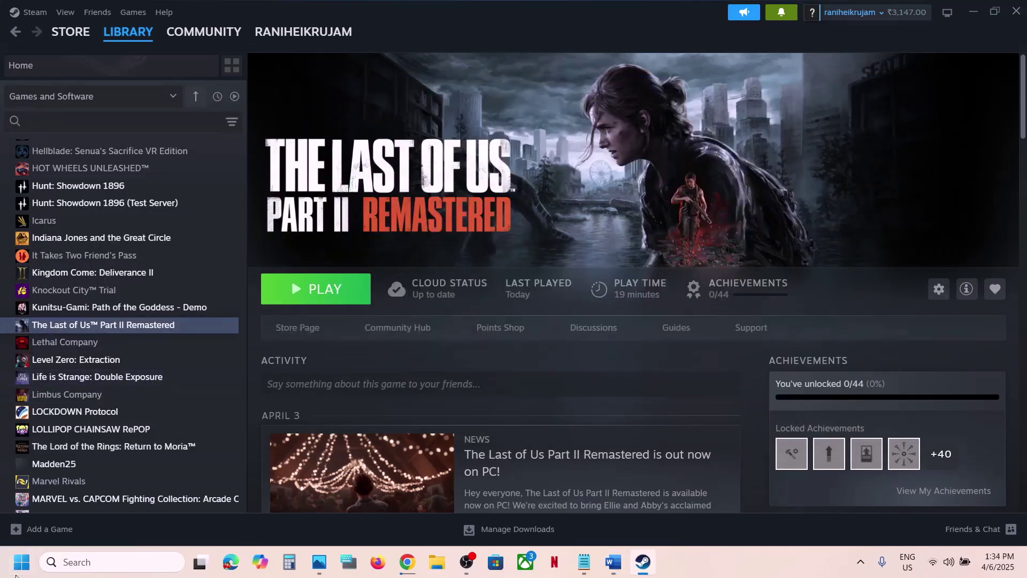
click(58, 266)
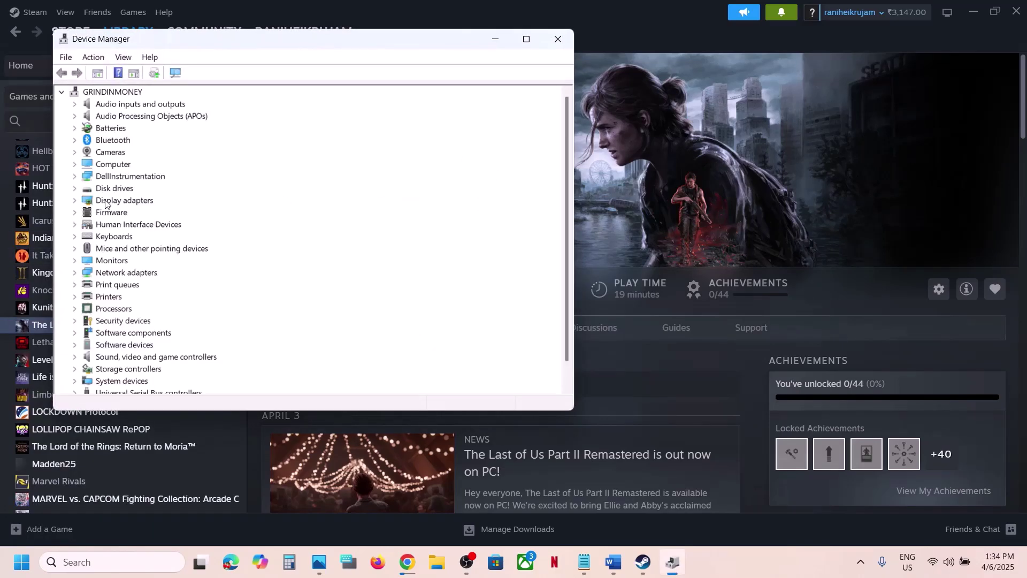
click(91, 201)
click(75, 201)
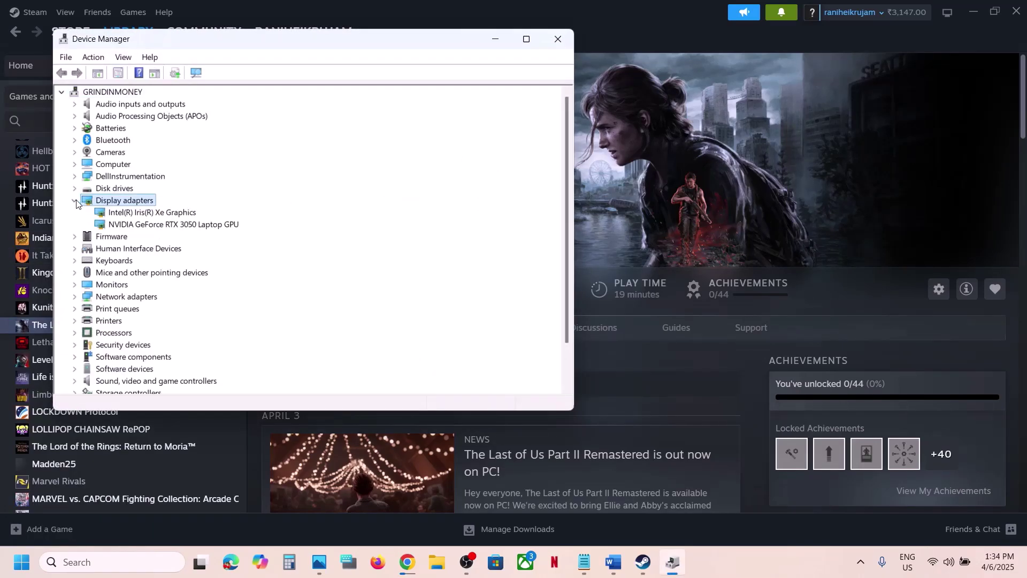
click(152, 216)
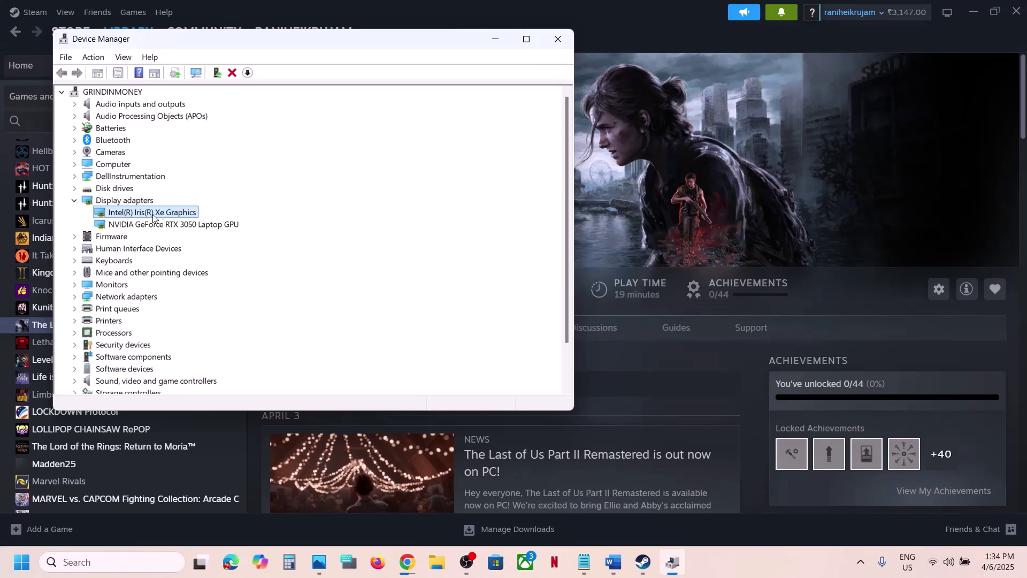
right_click(150, 214)
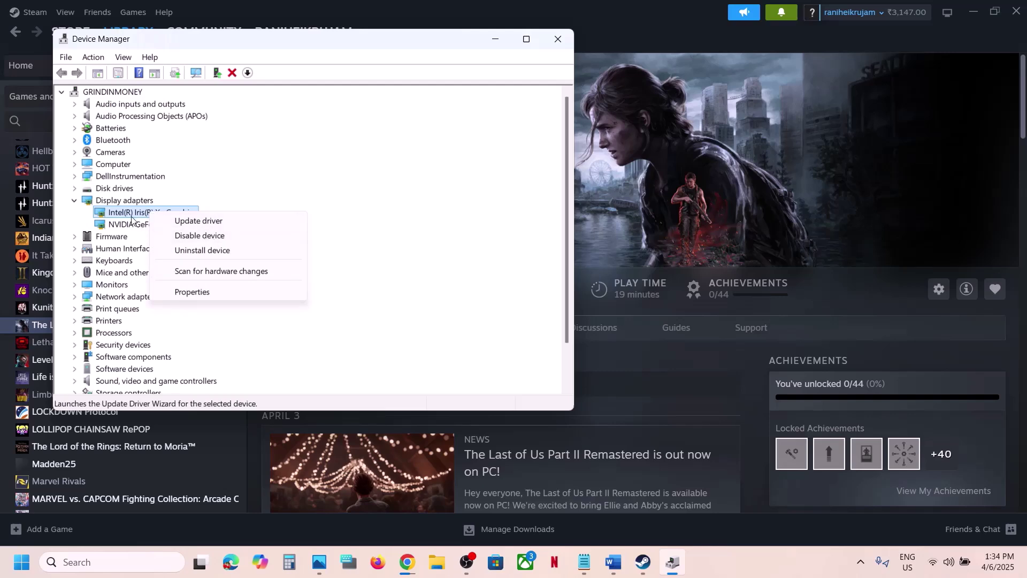
- Highlight the Step 2 instruction in the Word document again and close Device Manager
click(613, 561)
click(493, 301)
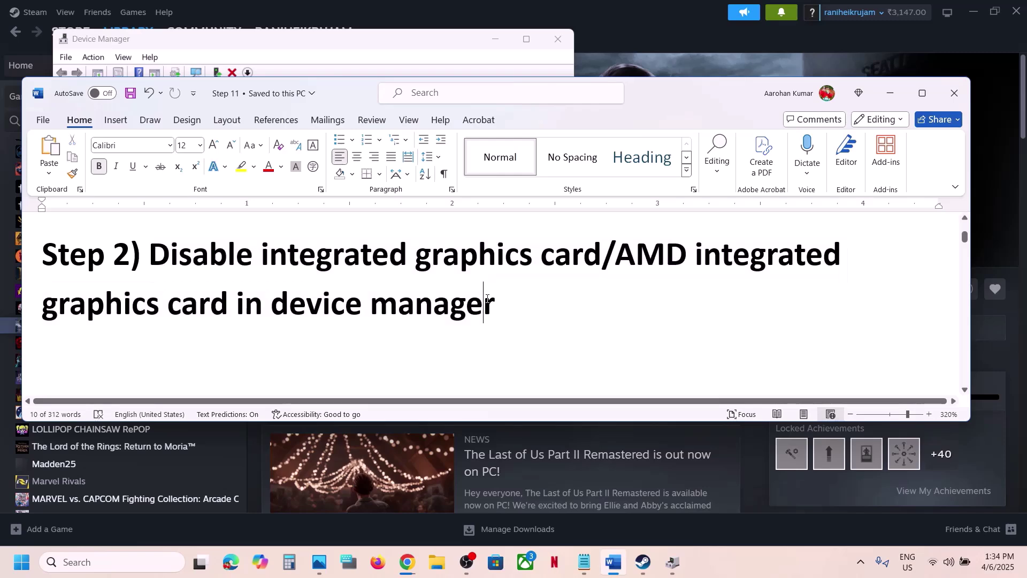
drag(521, 302, 185, 262)
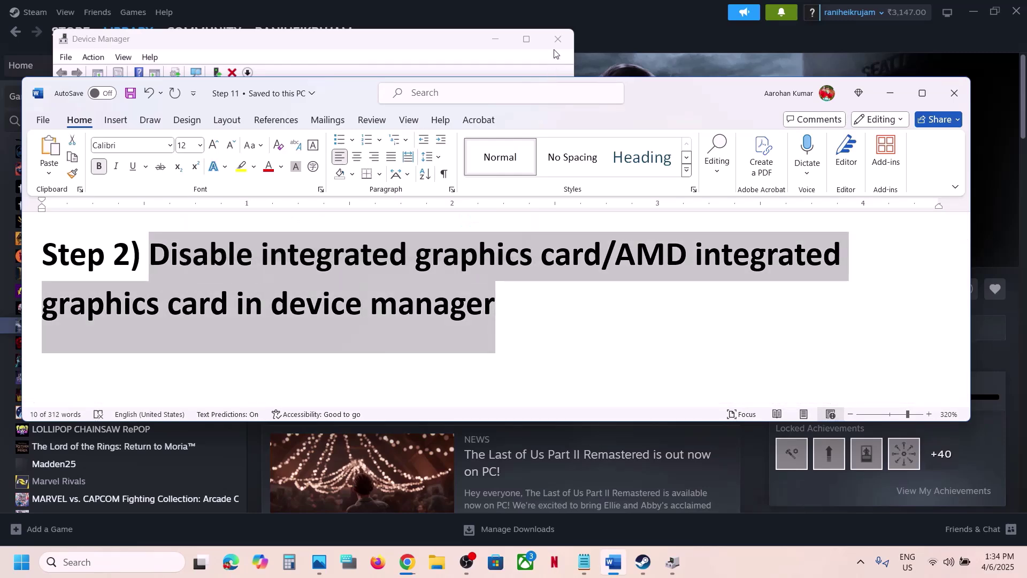
click(559, 31)
- Maximize the Word document and highlight the Step 3 paragraph on windowed mode and graphics settings for review
scroll(368, 285, down, 5)
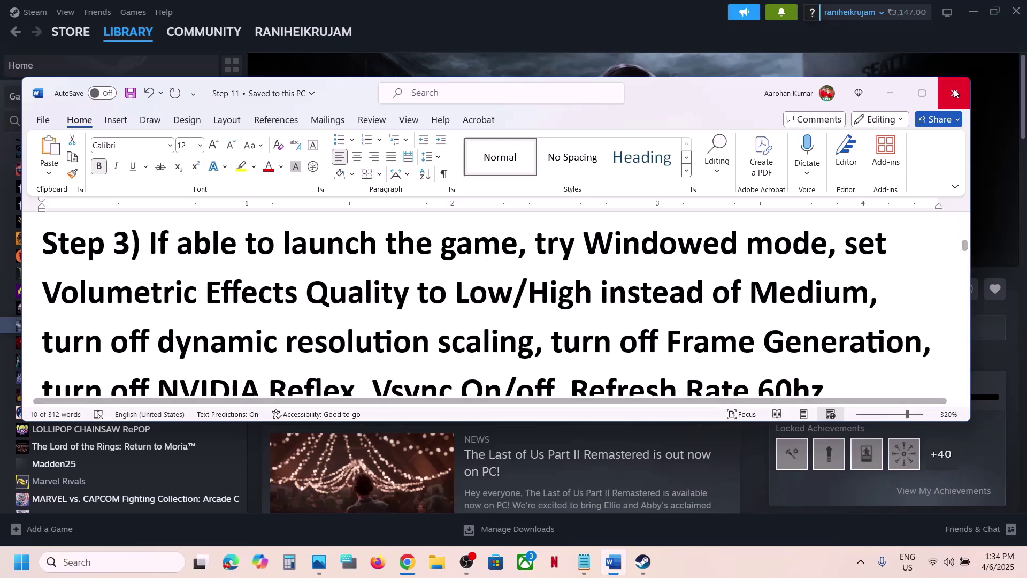
click(934, 96)
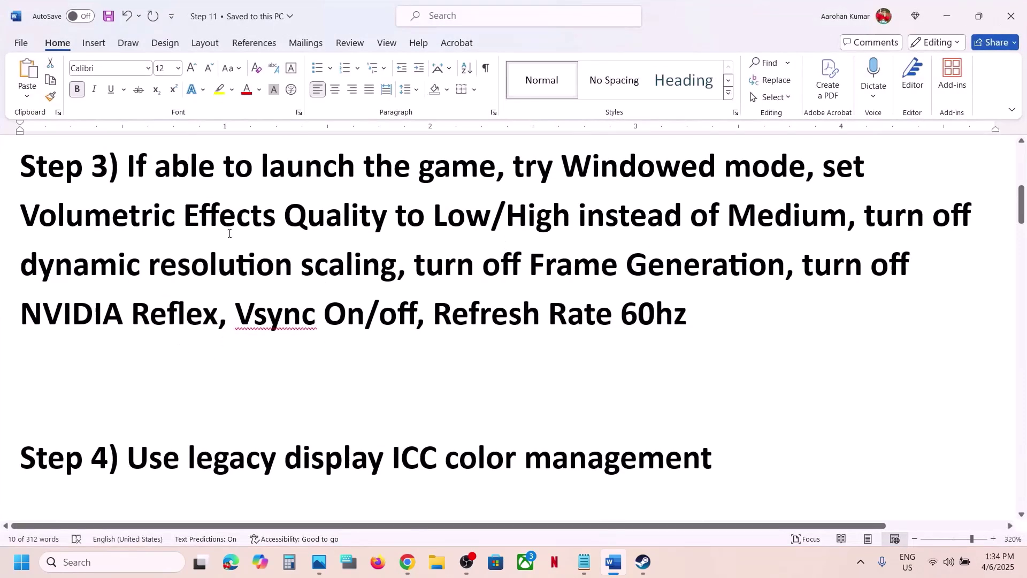
scroll(409, 236, up, 2)
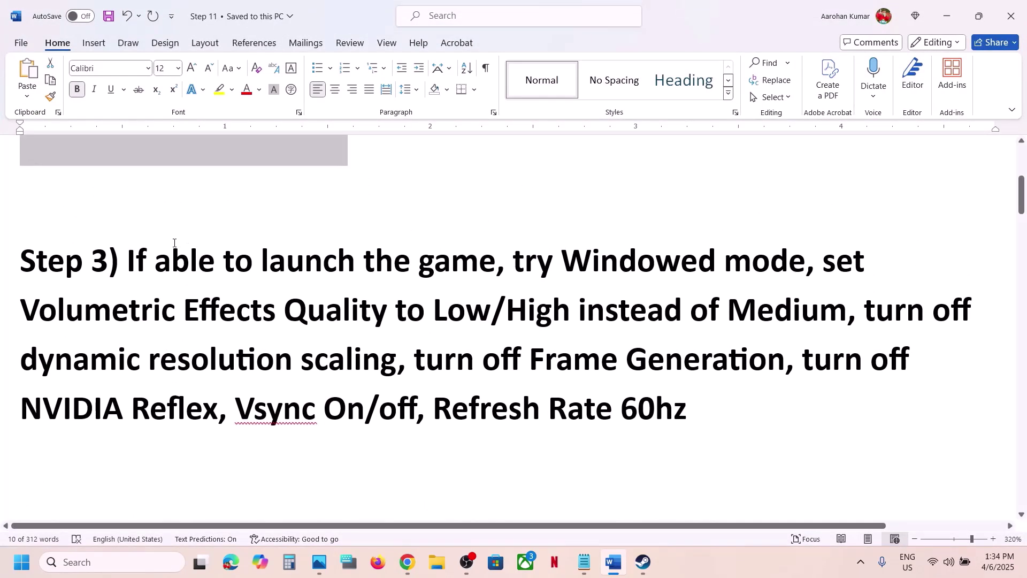
drag(143, 256, 693, 411)
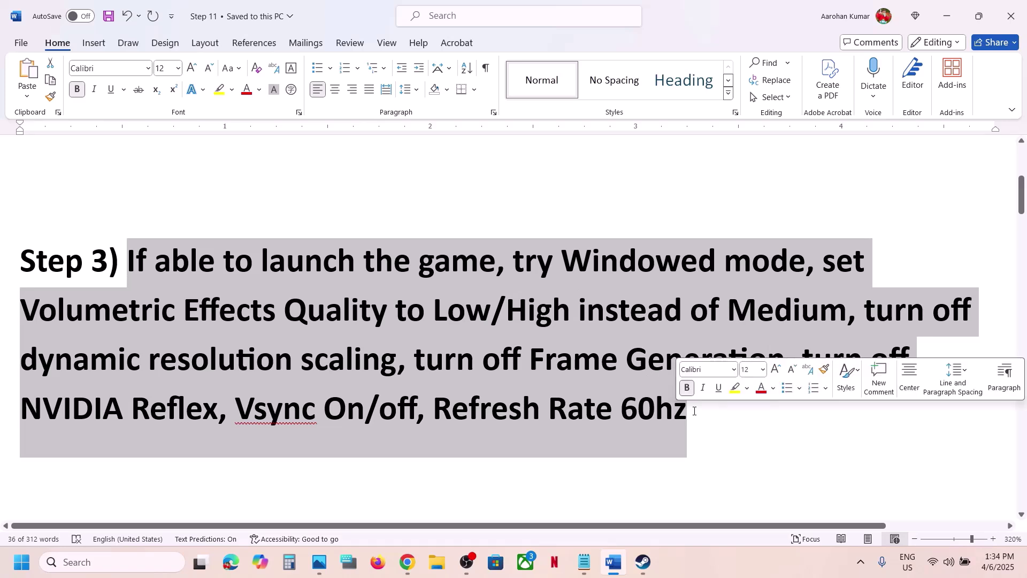
click(694, 411)
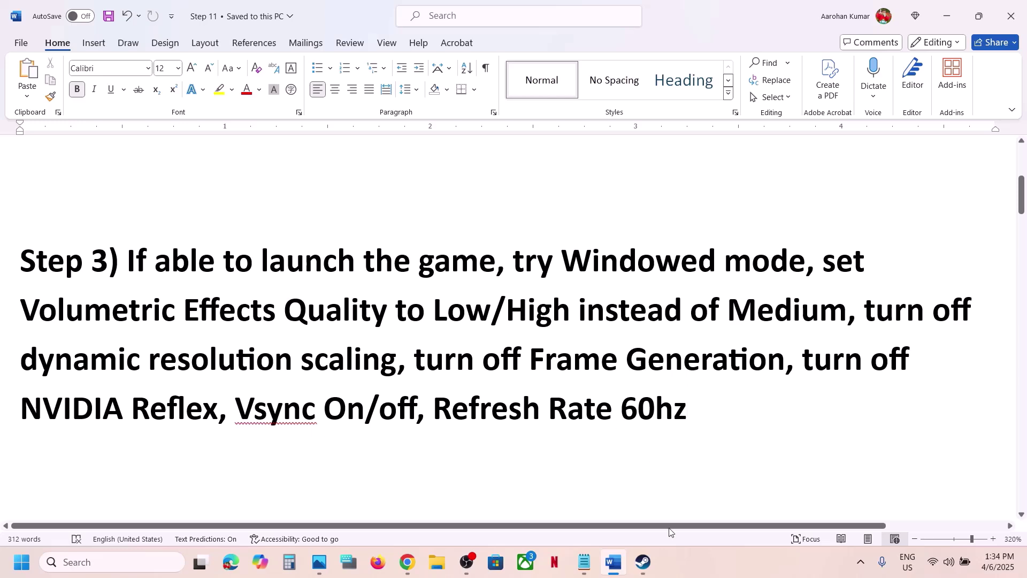
- Open the options in The Last of Us Part II launcher and set Window Mode to Windowed
click(683, 560)
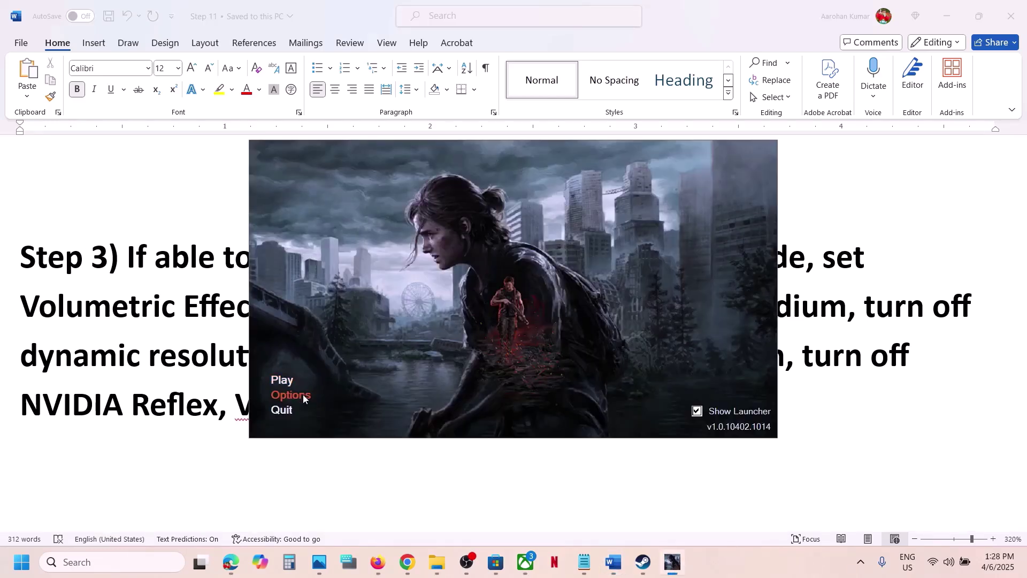
click(303, 396)
click(486, 215)
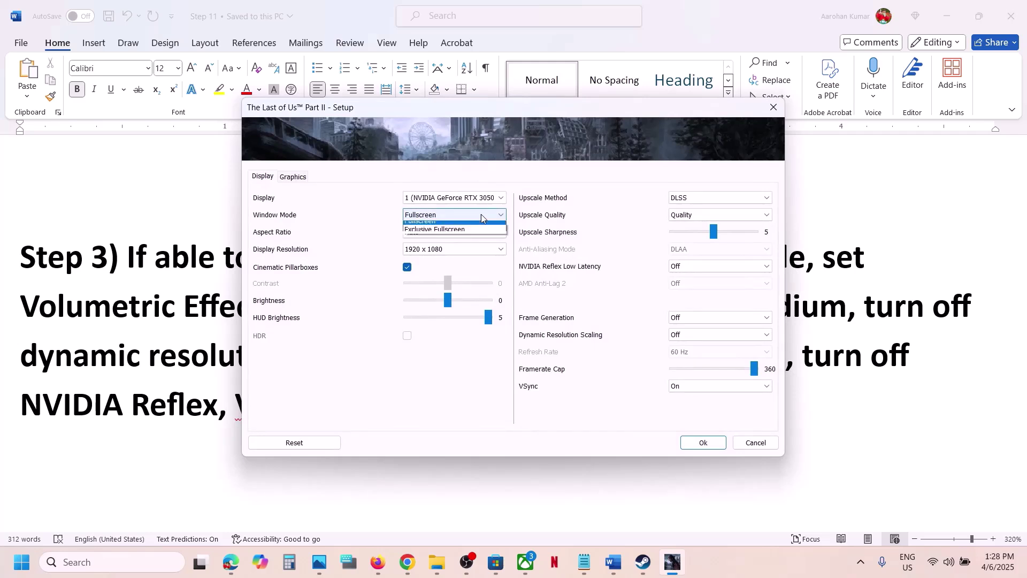
click(435, 231)
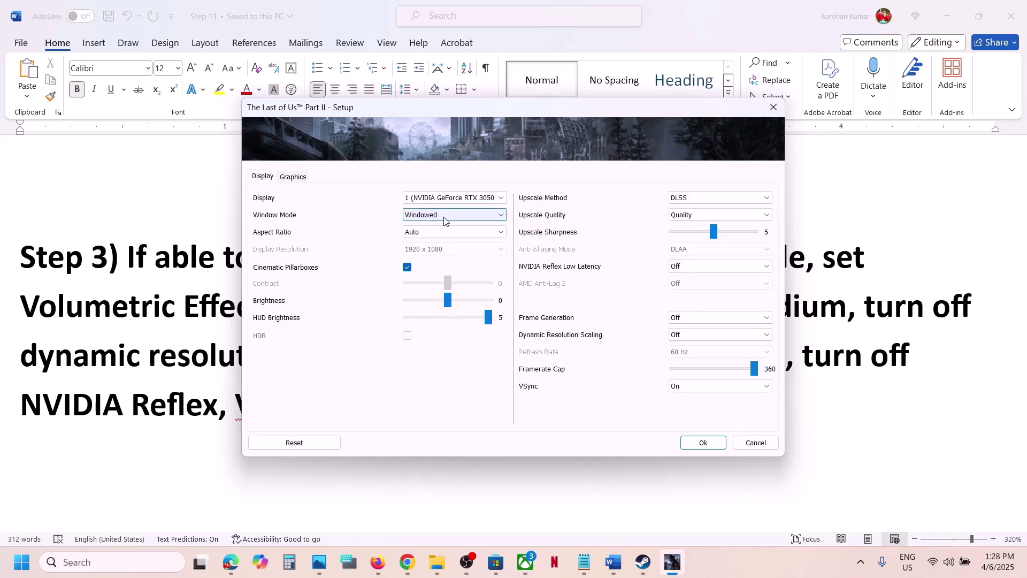
- Highlight the Volumetric Effects Quality instruction in Step 3 of the Word document and return to the game's setup window
click(168, 325)
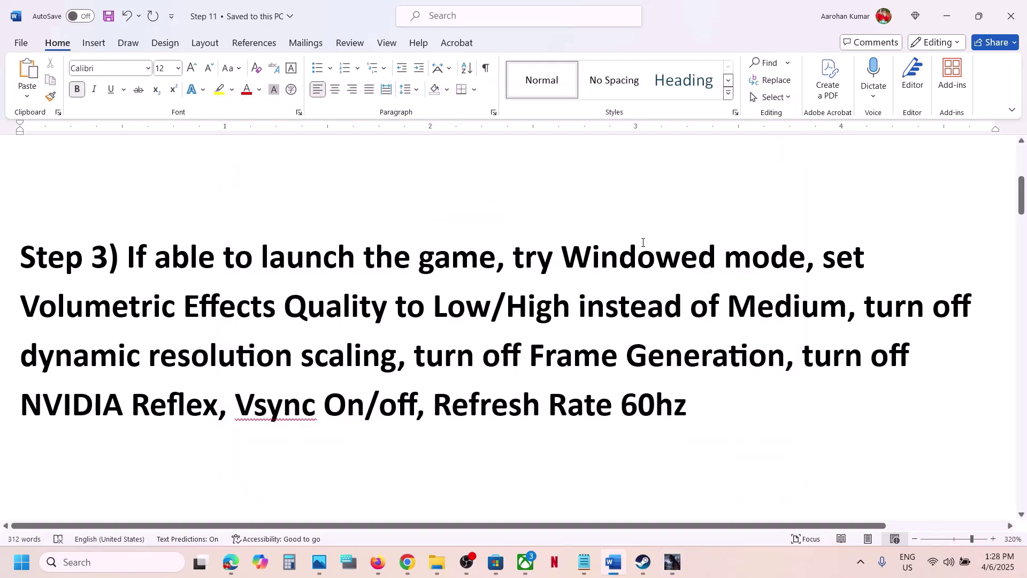
drag(818, 259, 492, 304)
key(alt+Tab)
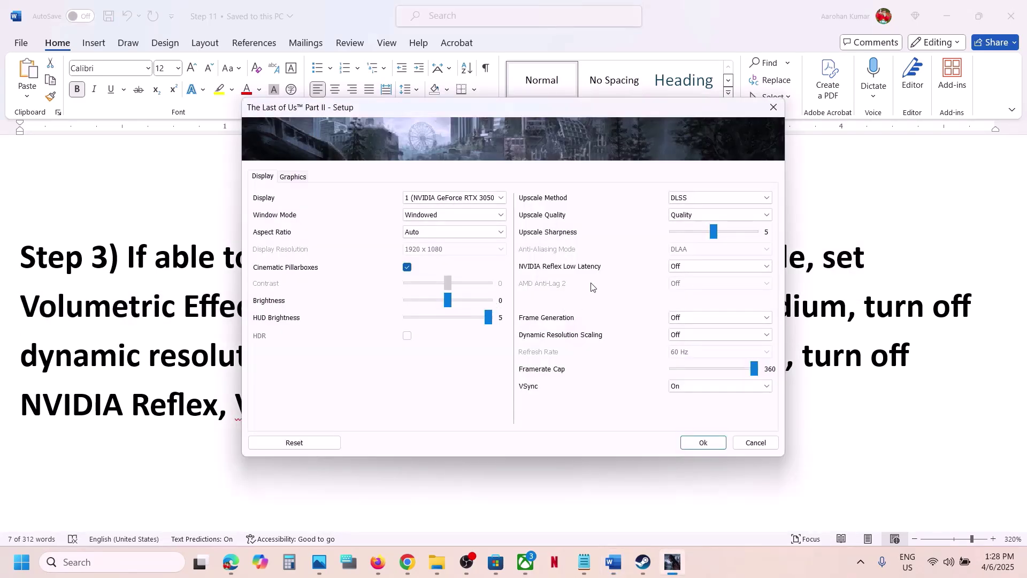
- Set Volumetric Effects Quality to Low in the game's graphics settings and confirm the setup
click(293, 178)
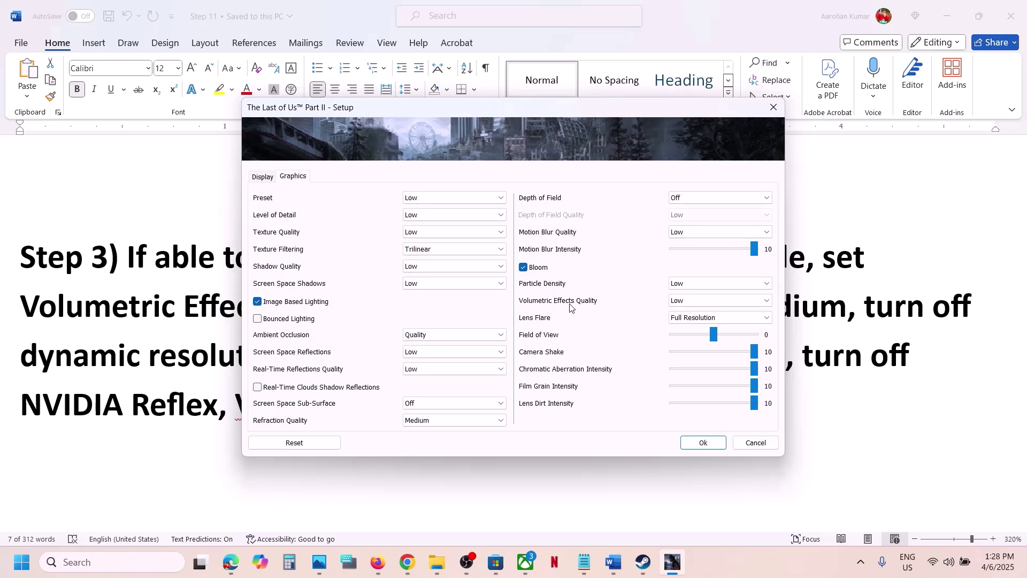
click(684, 302)
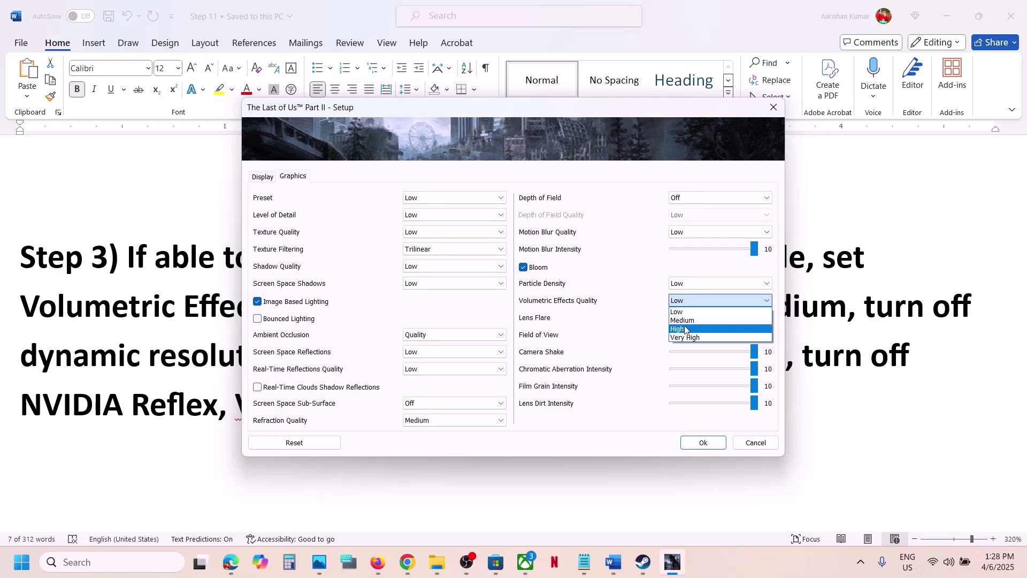
click(681, 313)
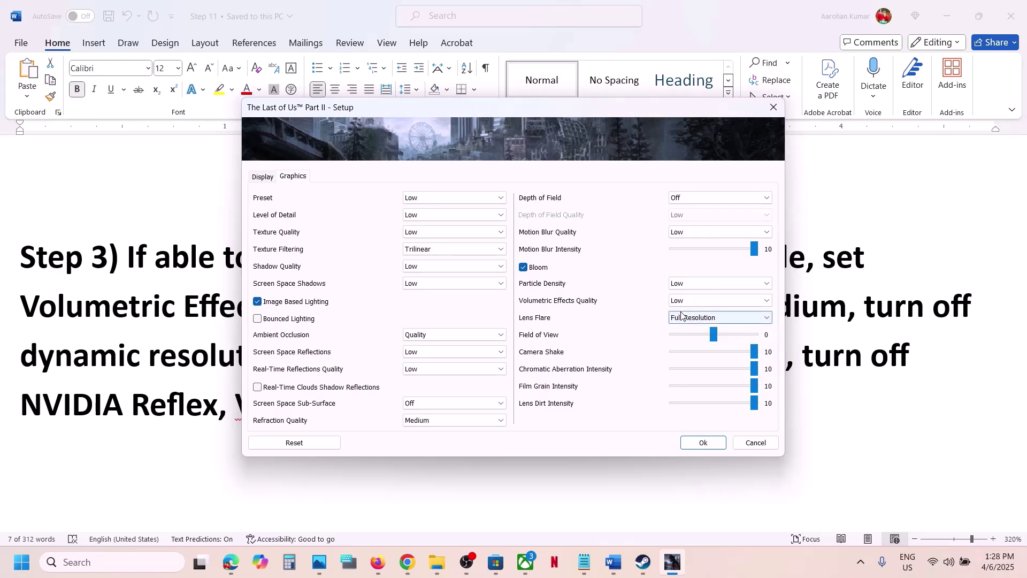
click(703, 452)
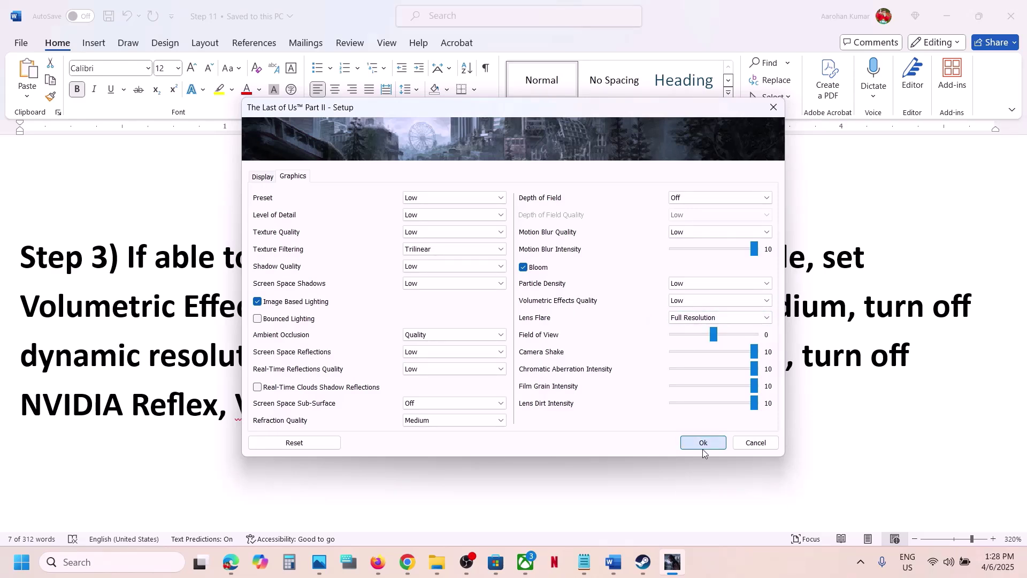
- Highlight the dynamic resolution scaling instruction in Step 3 of the Word document and set Dynamic Resolution Scaling to Off in the game's launcher options
click(284, 380)
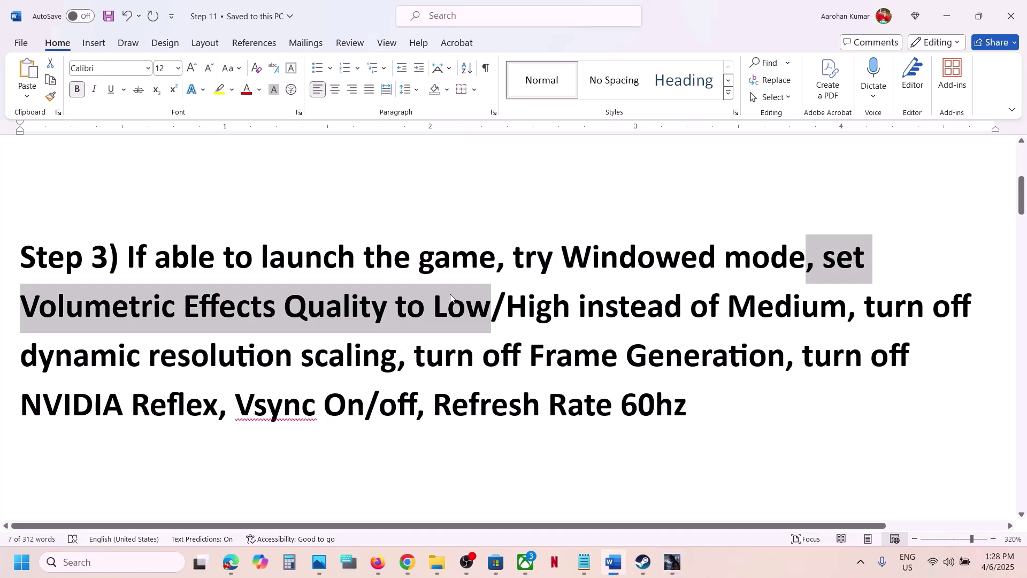
click(611, 297)
drag(864, 312, 398, 370)
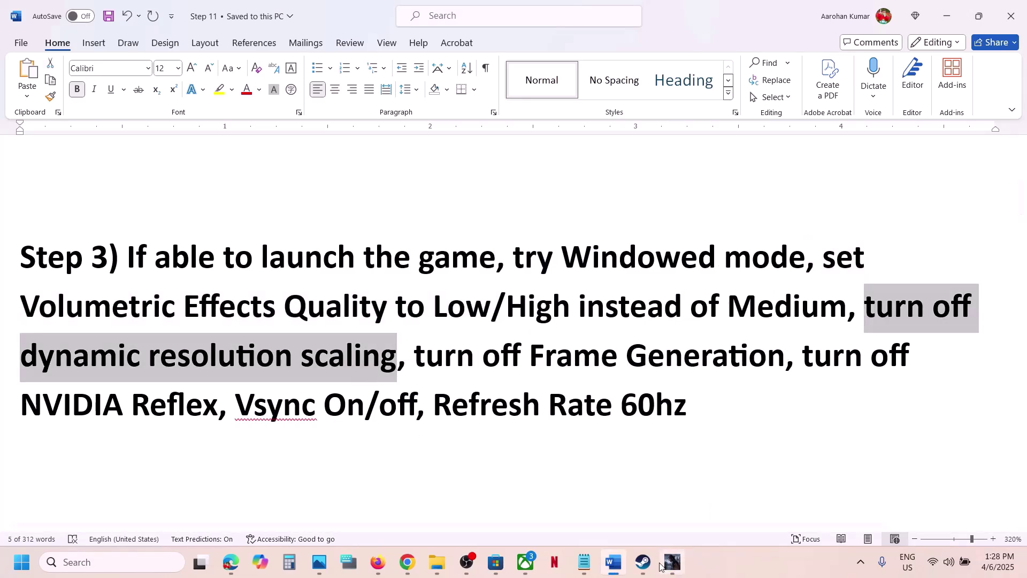
click(676, 572)
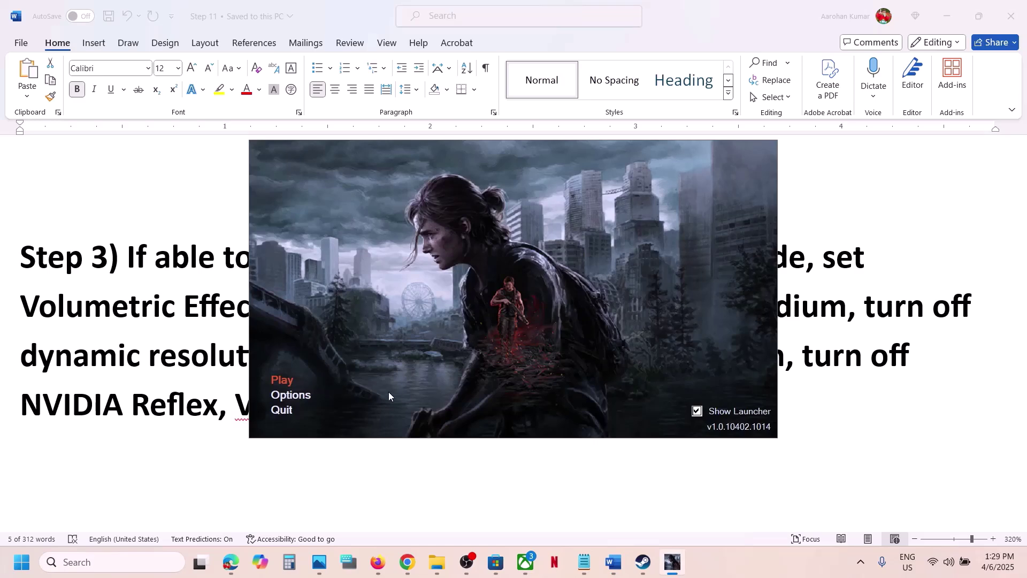
click(305, 399)
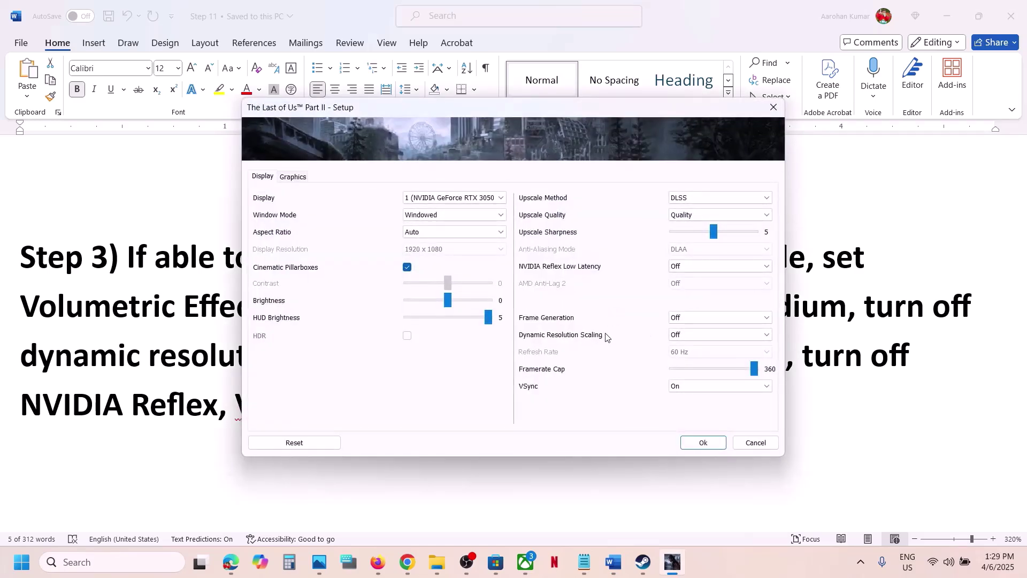
click(673, 335)
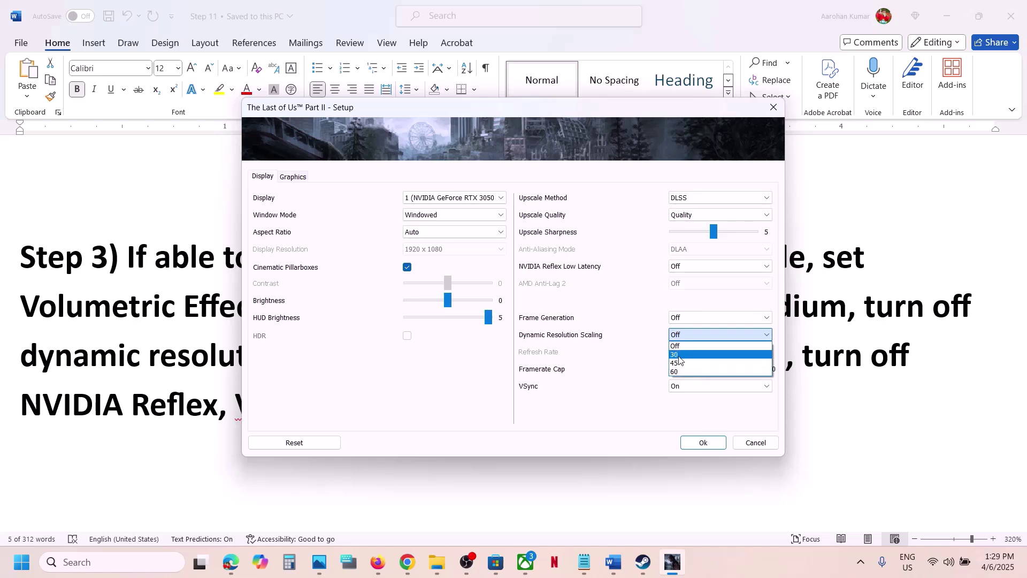
click(683, 346)
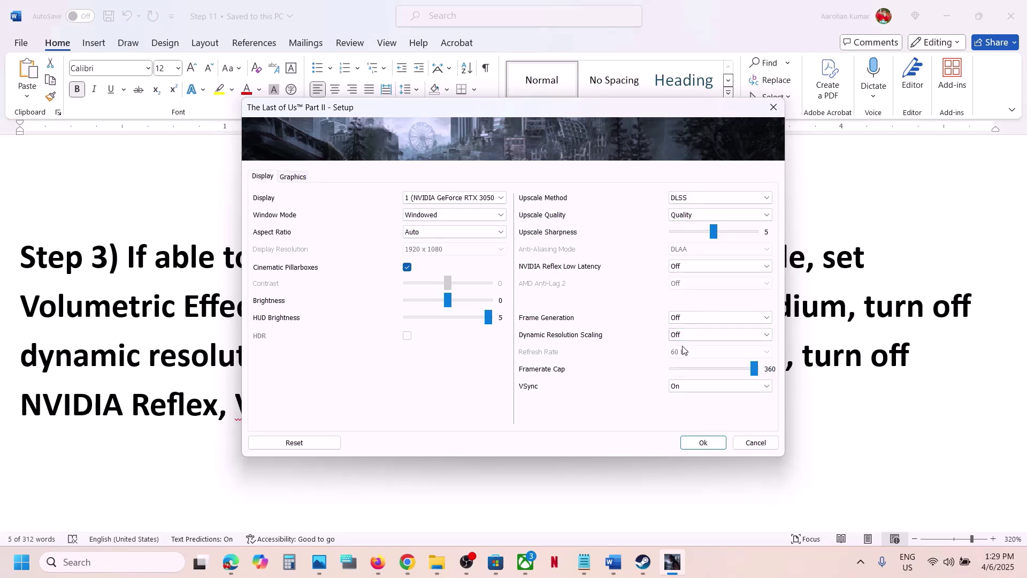
- Highlight the "turn off Frame Generation" instruction in the Word document and set Frame Generation to Off in the game's setup window
key(alt+Tab)
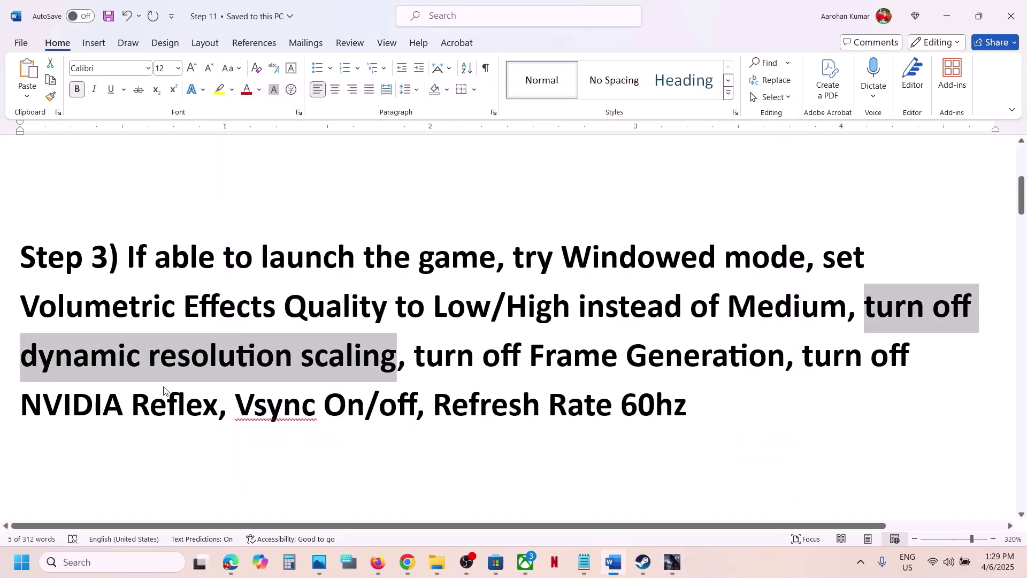
drag(474, 348, 745, 348)
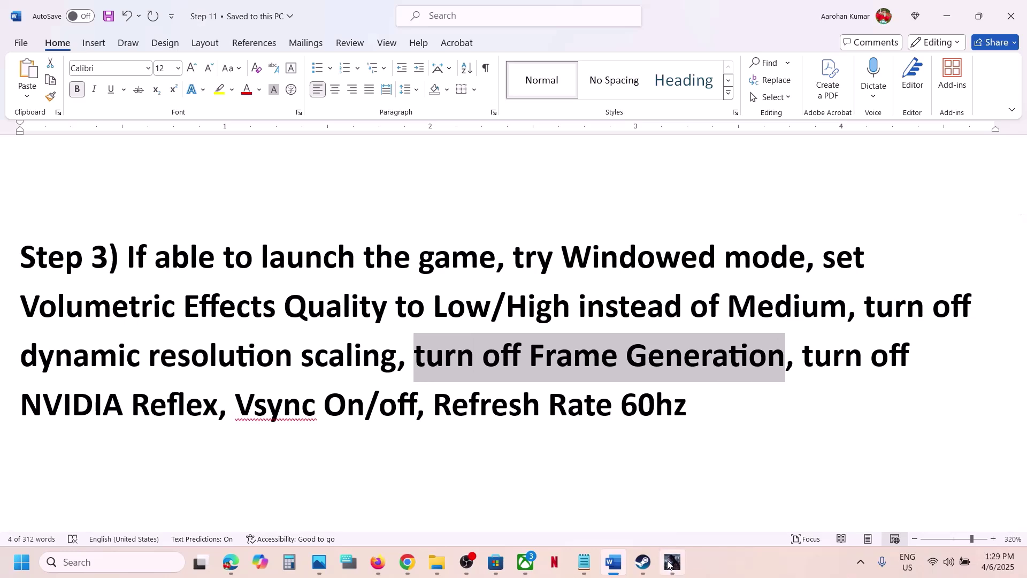
mouse_move(673, 565)
click(671, 495)
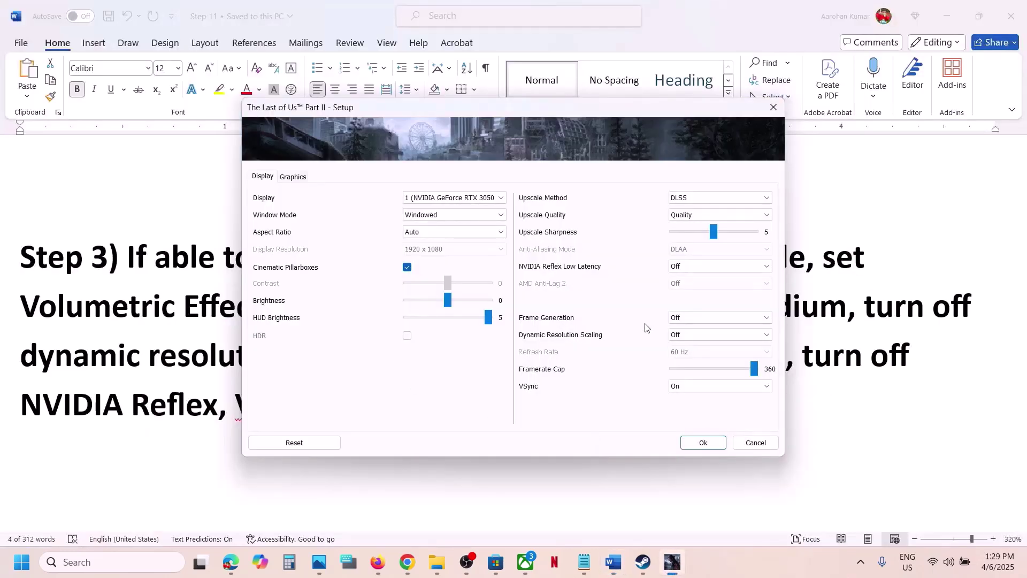
click(695, 318)
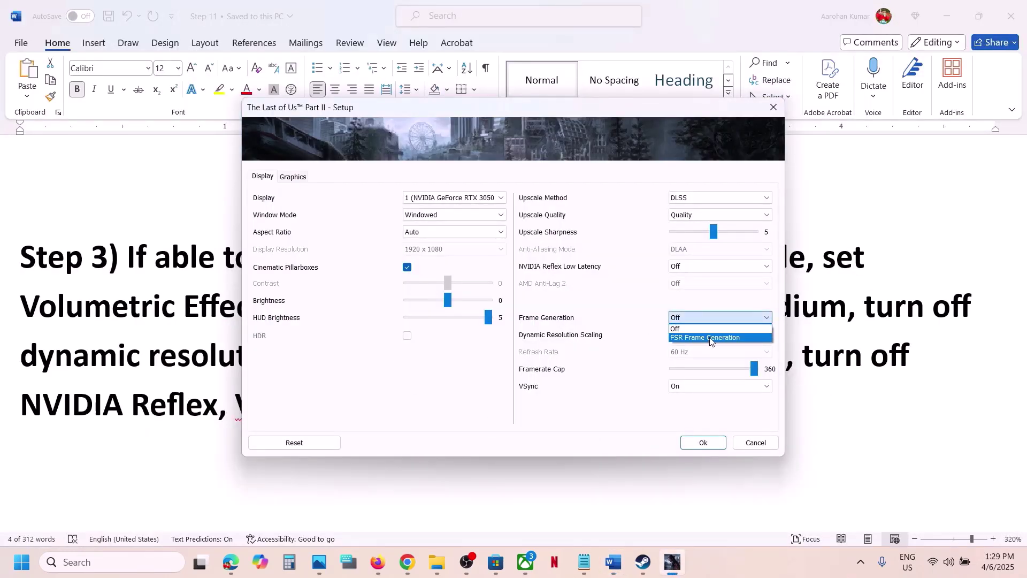
click(693, 329)
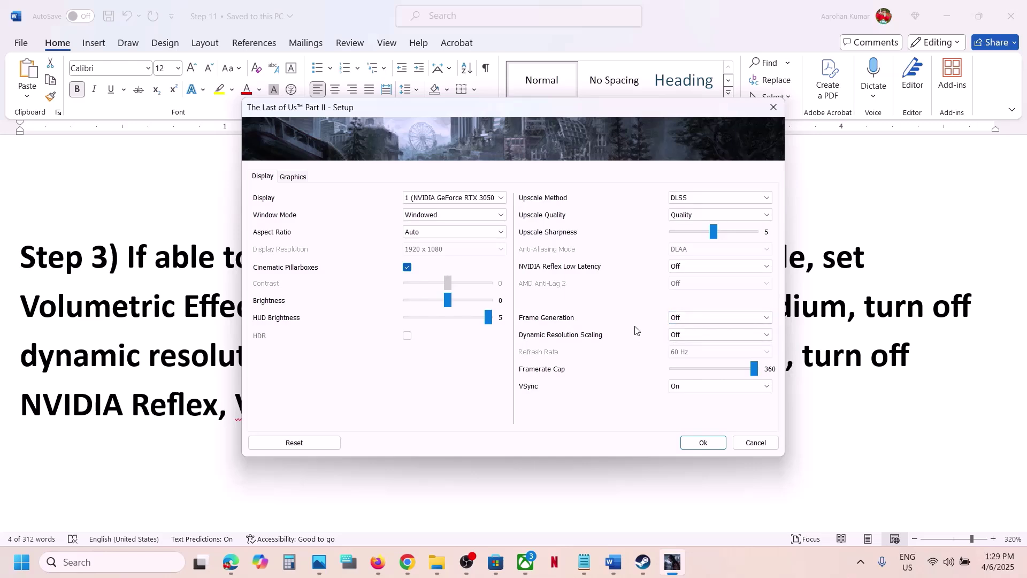
- Highlight "NVIDIA Reflex" in the Word document, set NVIDIA Reflex Low Latency to Off in the game's setup window and confirm the setup
click(818, 319)
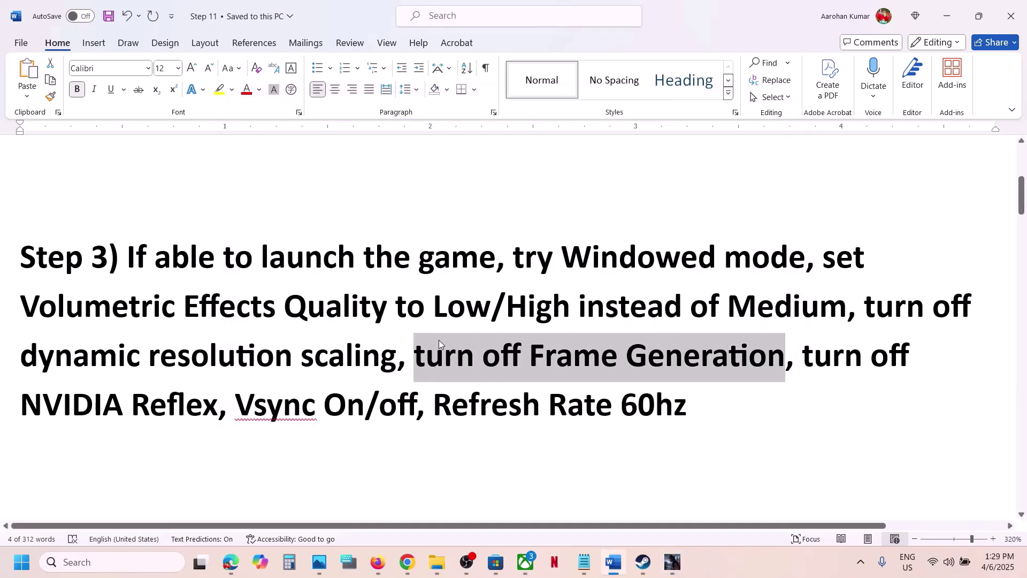
drag(62, 413, 217, 412)
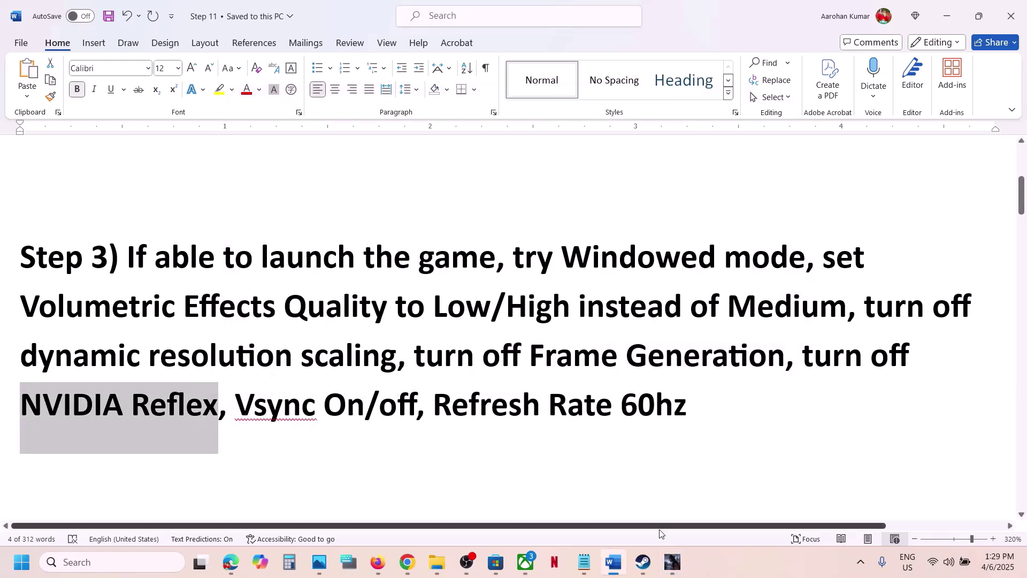
click(673, 562)
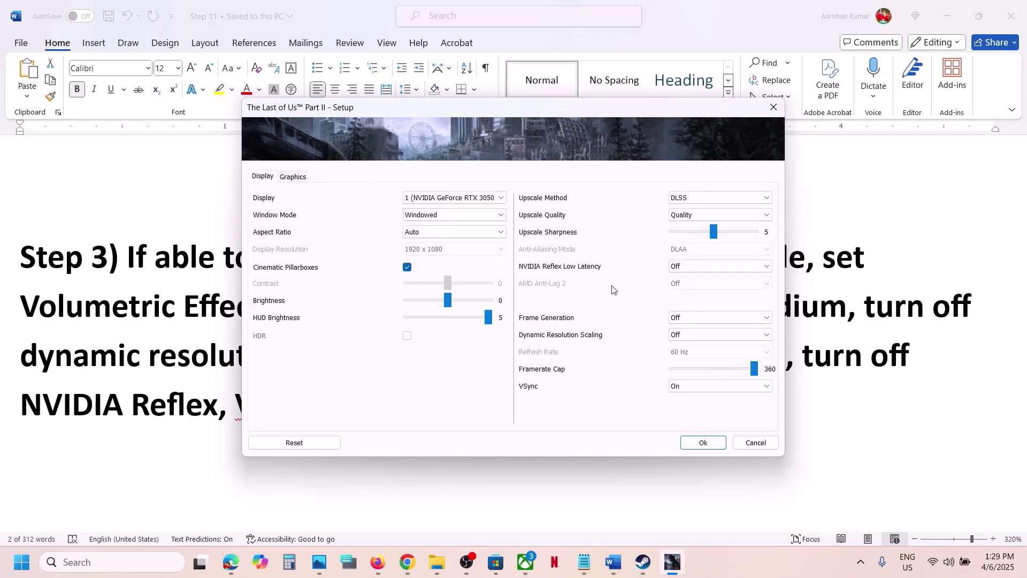
click(709, 269)
click(696, 278)
click(703, 442)
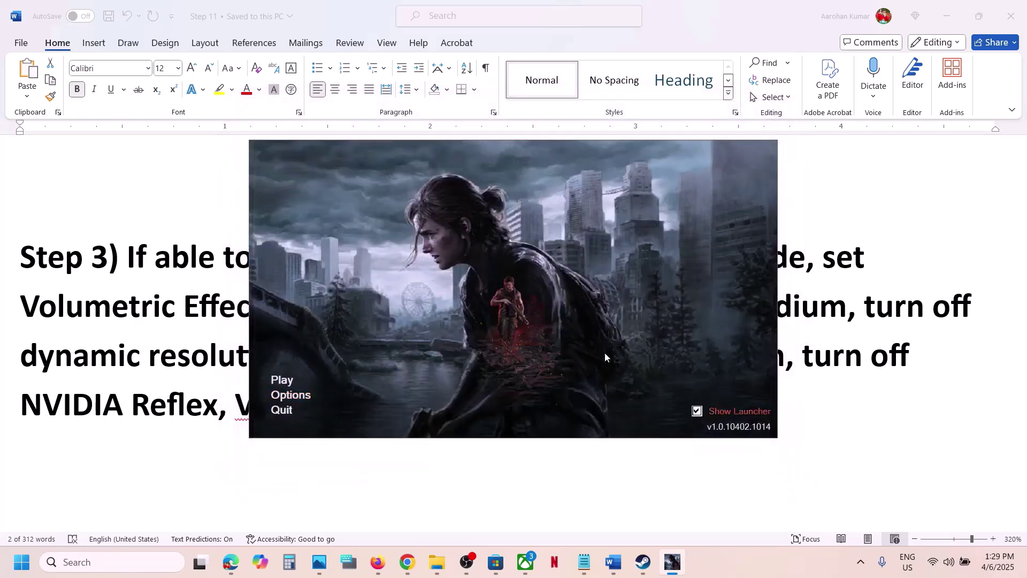
- Highlight "Vsync On/off" in Step 3 of the Word document and reopen the options in the game launcher
key(alt+Tab)
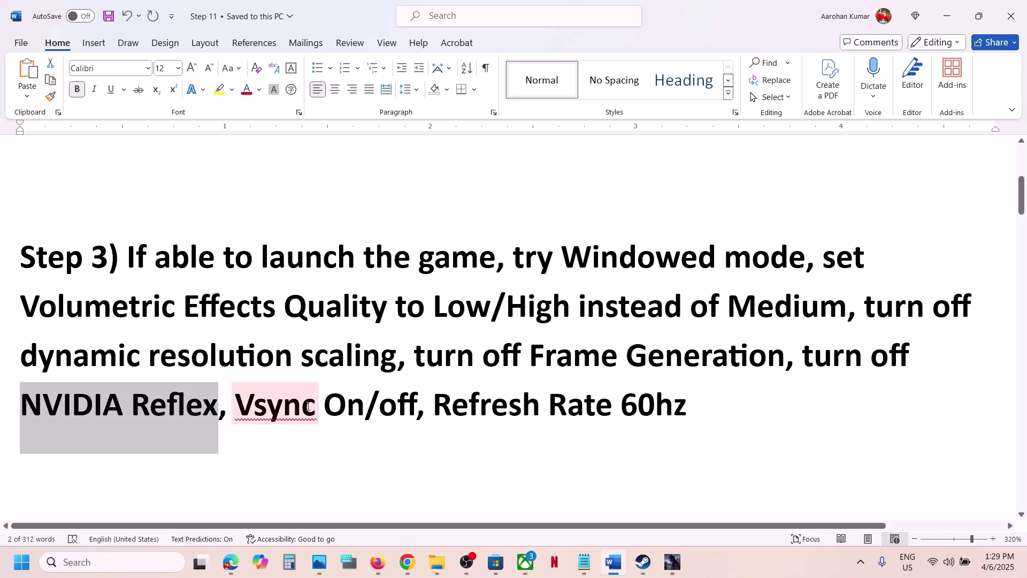
drag(249, 408, 415, 410)
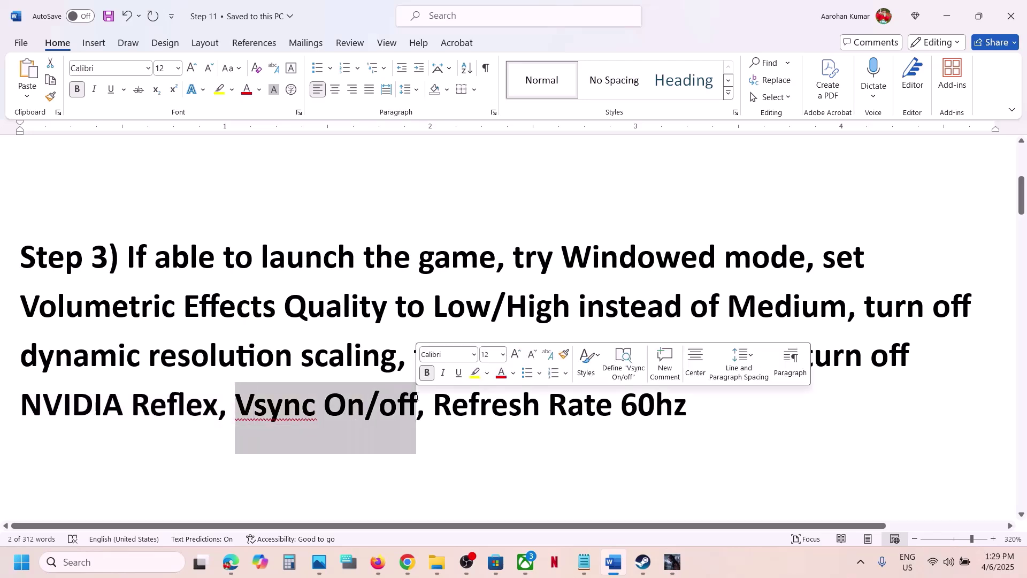
mouse_move(674, 556)
click(673, 519)
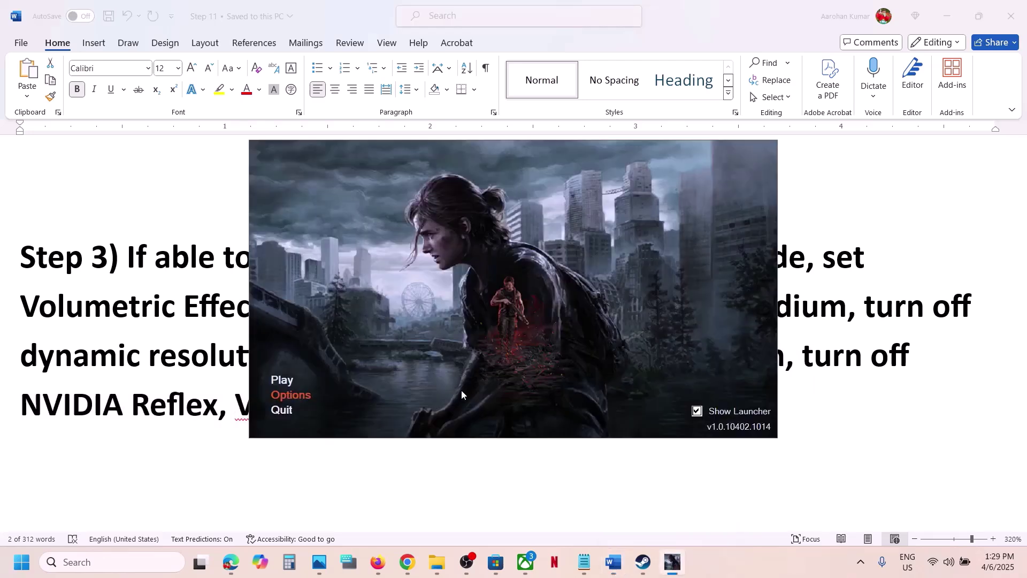
click(293, 394)
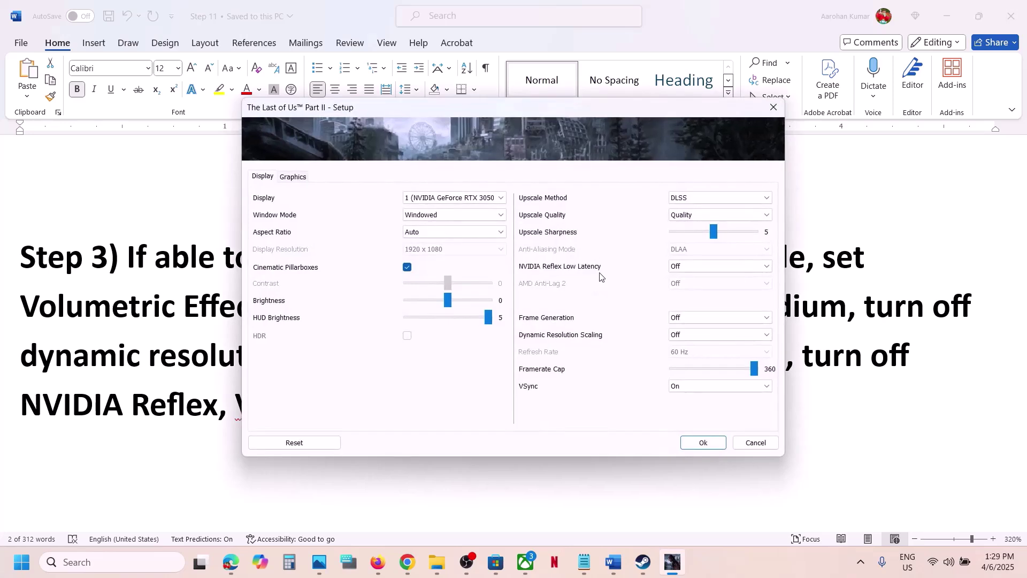
- Try VSync Off and On in the game's display settings, choose Off as the final value and confirm the setup
click(674, 385)
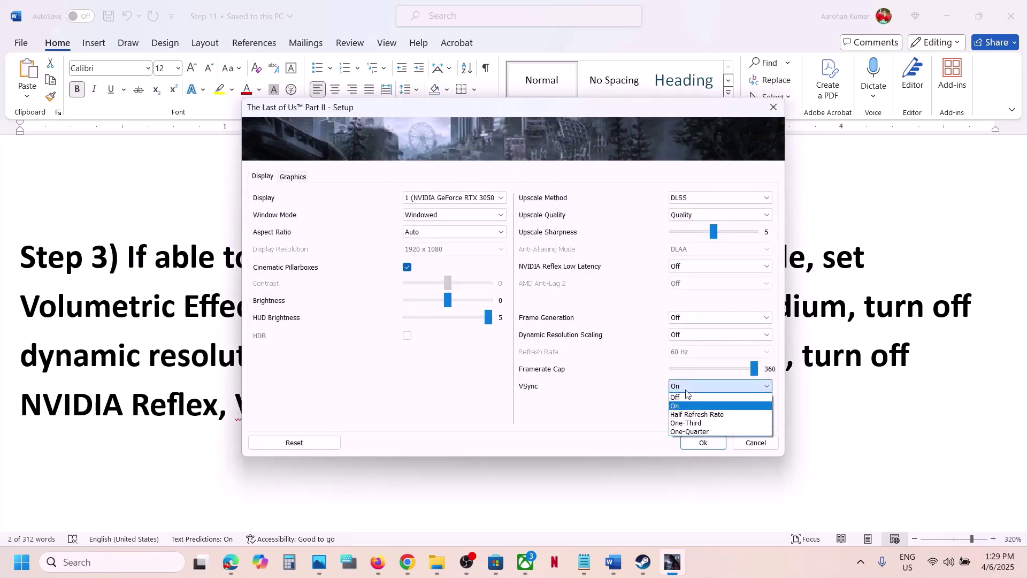
click(683, 398)
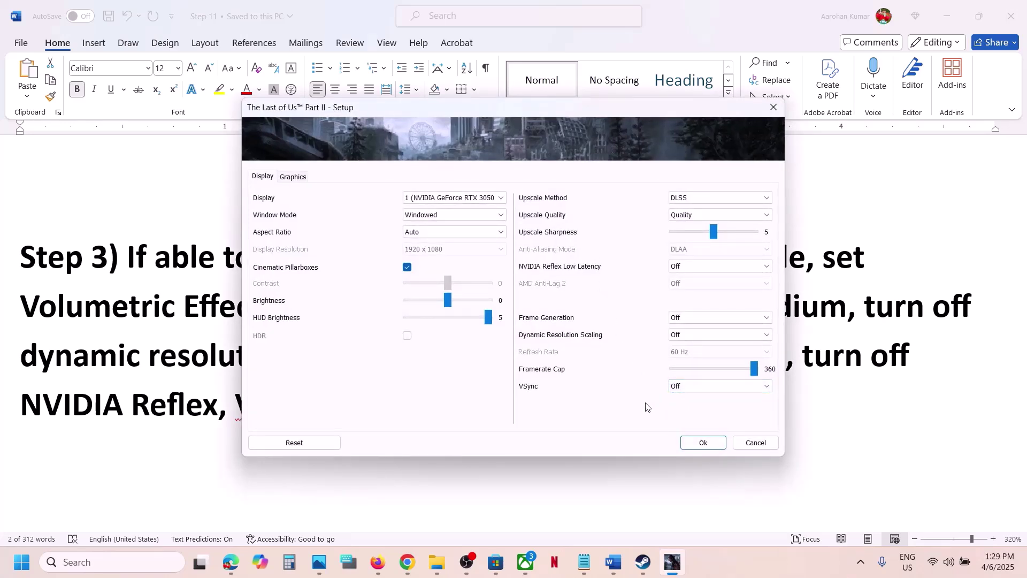
click(693, 386)
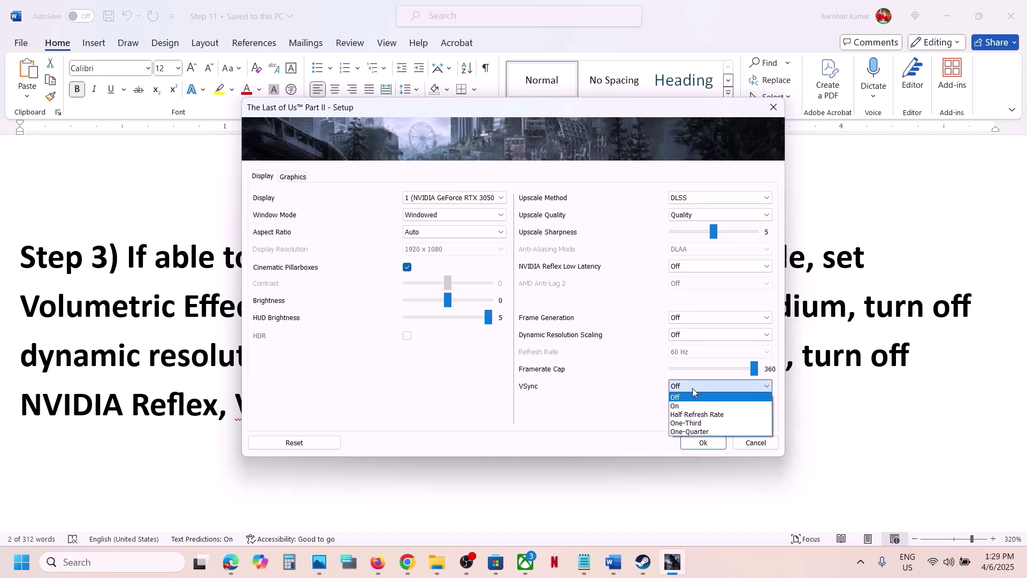
click(685, 407)
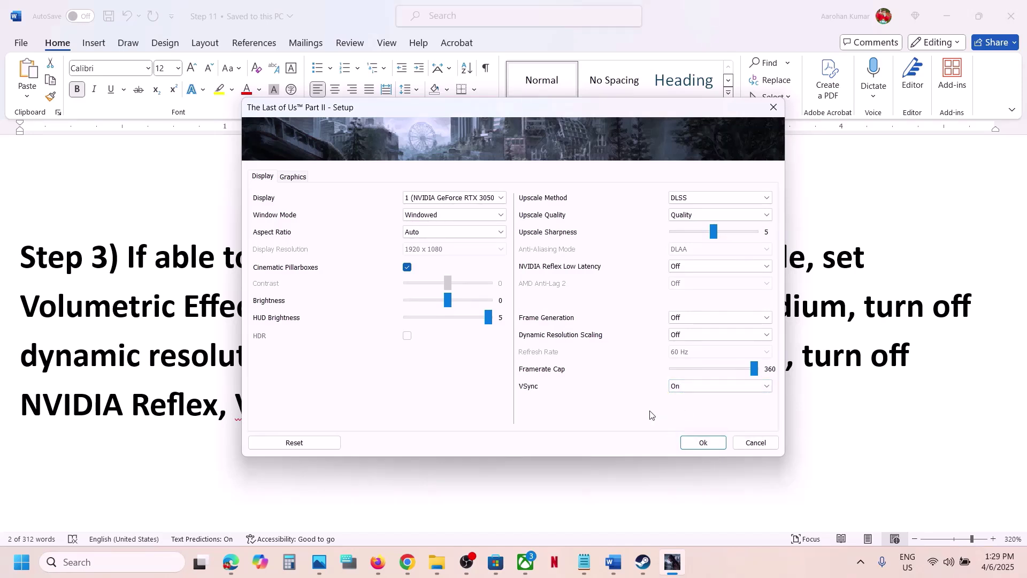
click(687, 393)
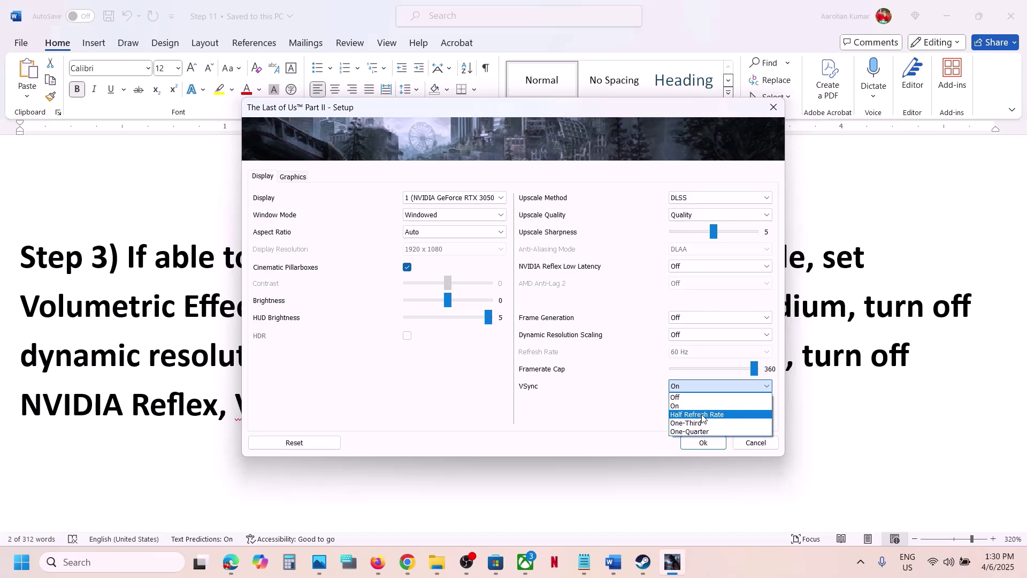
click(683, 397)
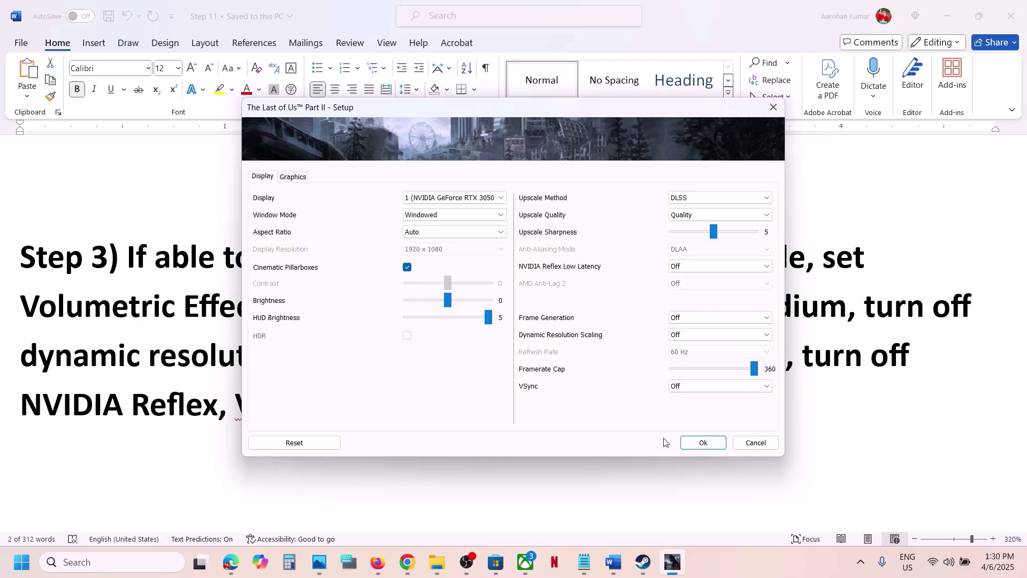
click(583, 471)
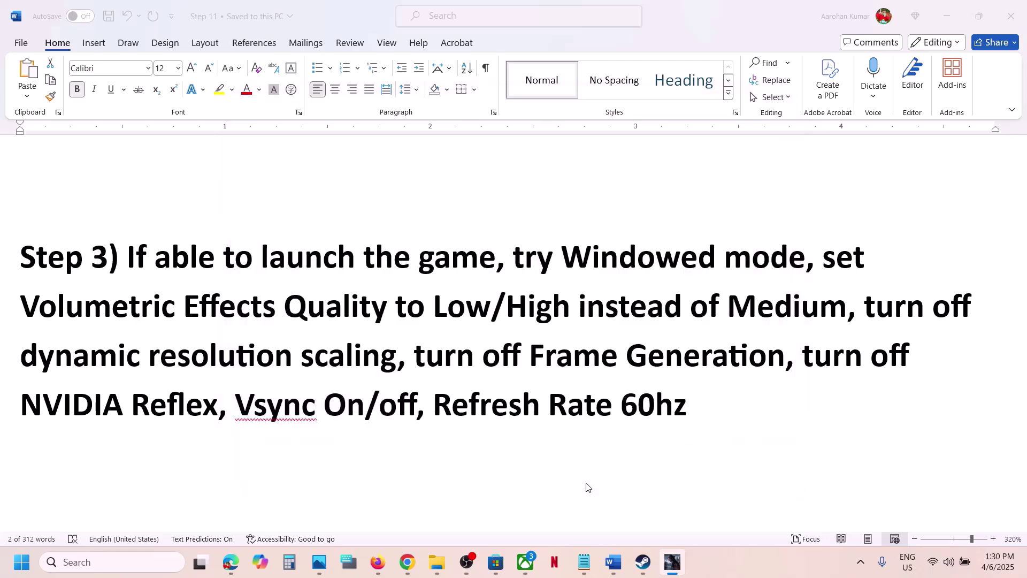
click(672, 561)
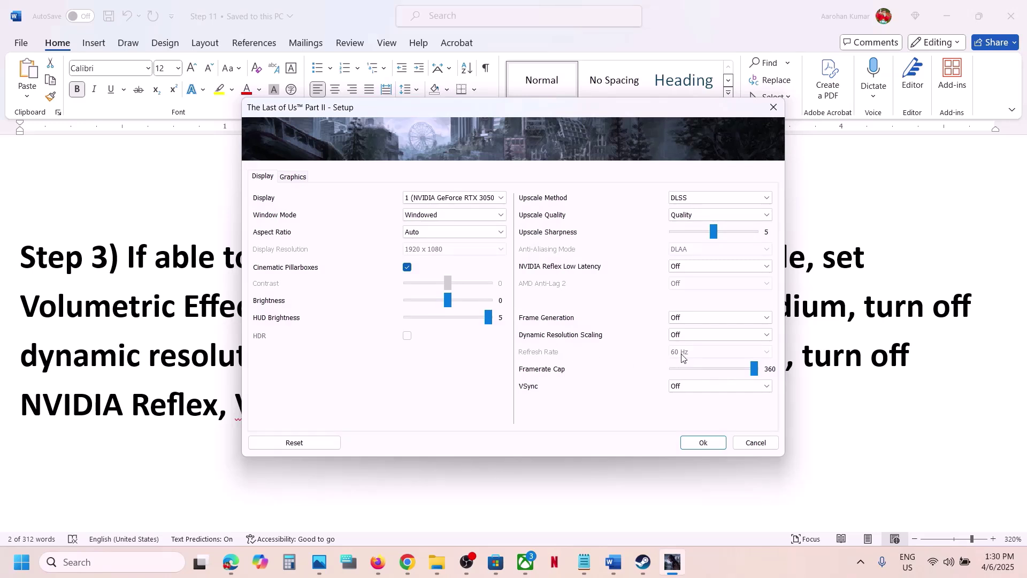
click(702, 443)
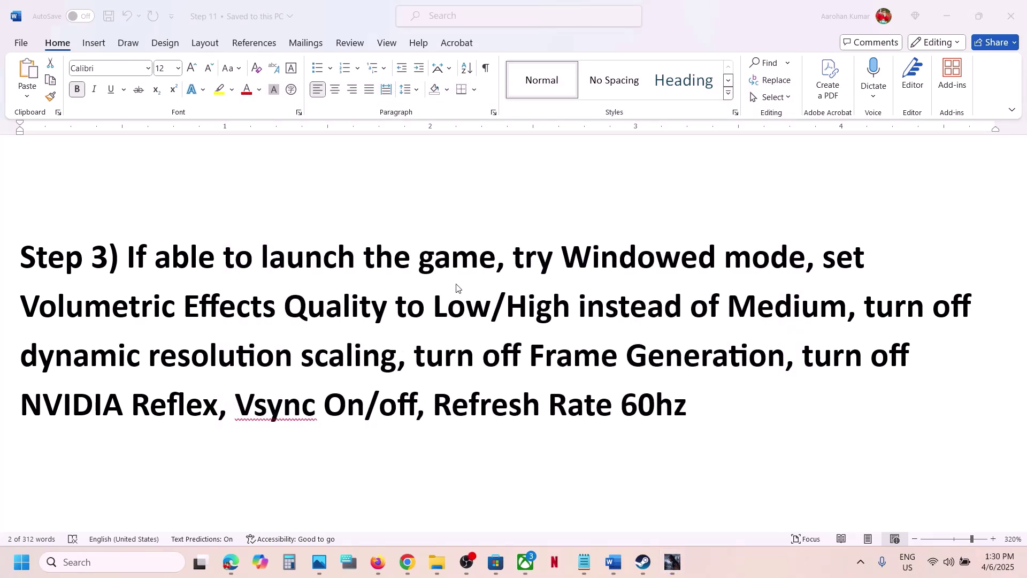
- Switch to the running game window and open the Display options from its main menu
click(671, 563)
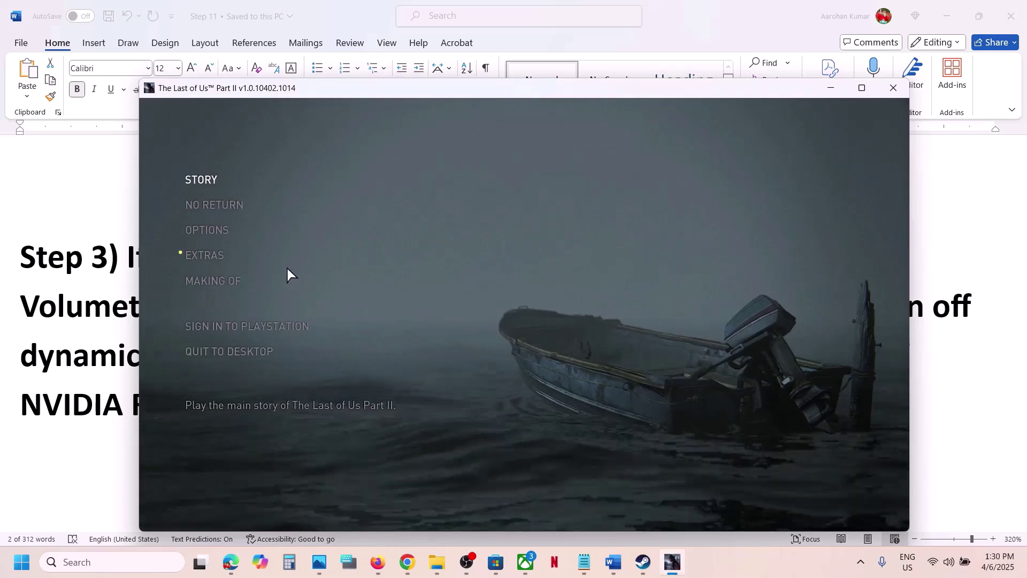
click(208, 227)
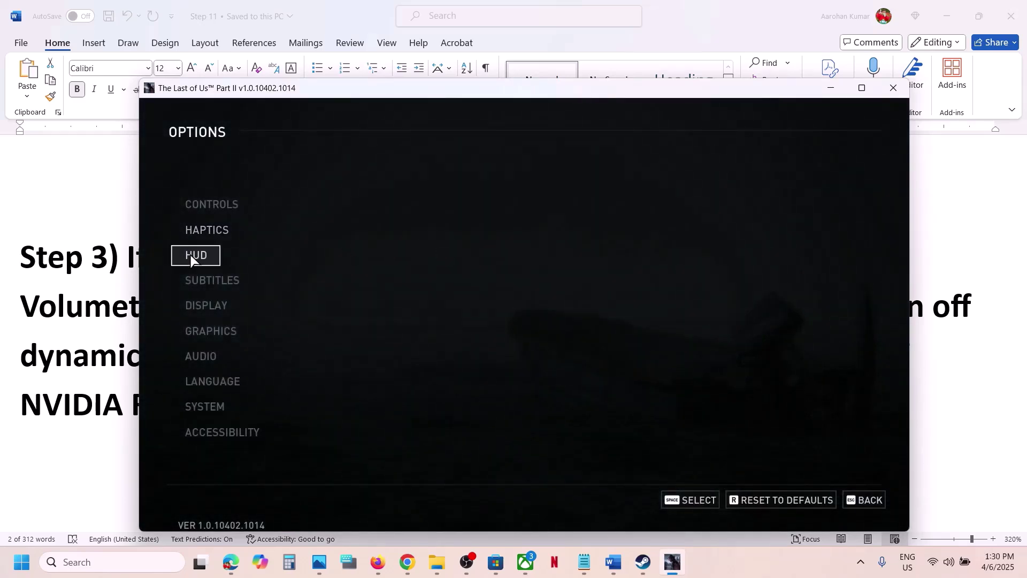
click(213, 305)
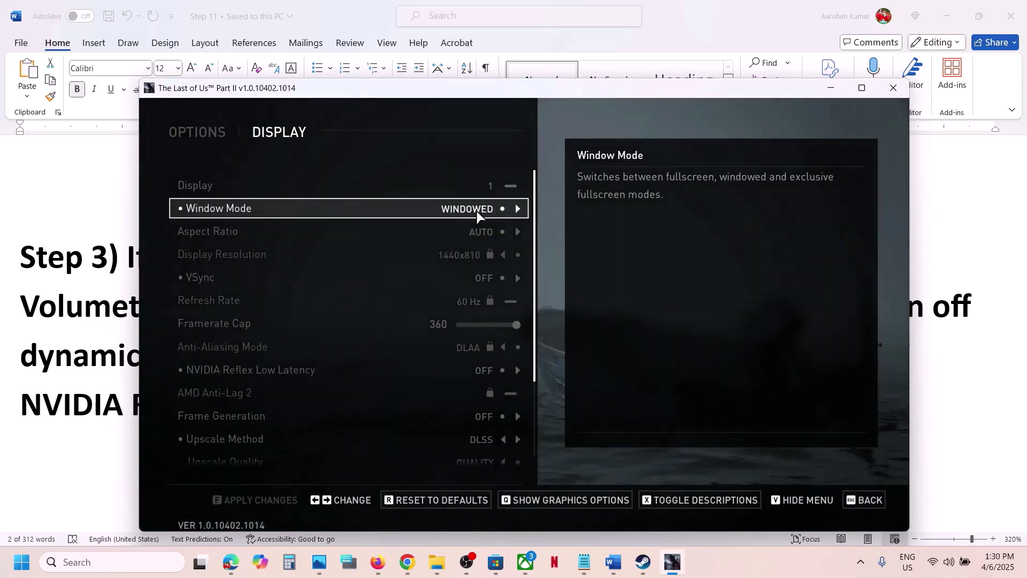
- Highlight "Volumetric Effects Quality" in Step 3 of the Word document and return to the game window
key(alt+Tab)
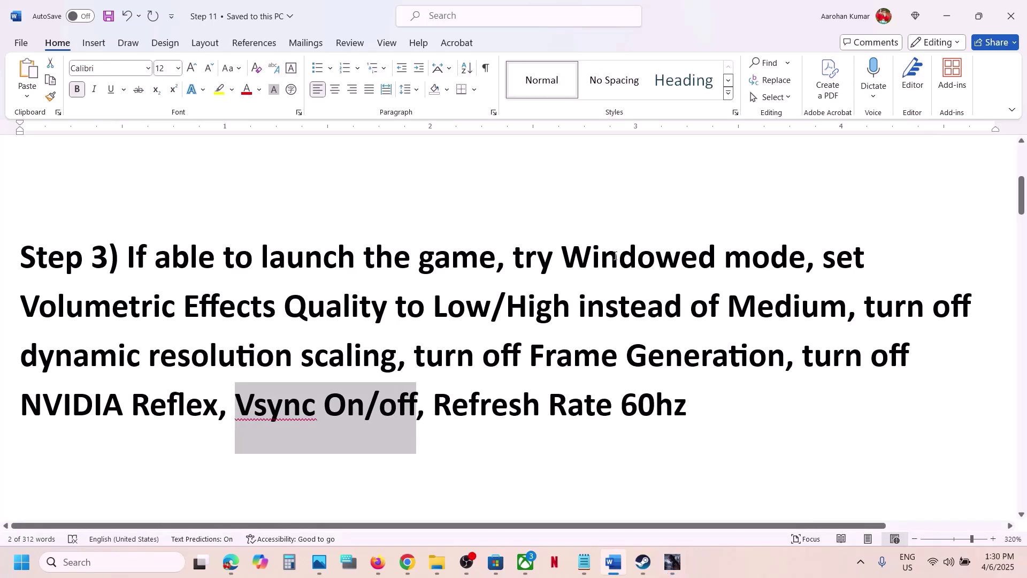
drag(121, 307, 332, 306)
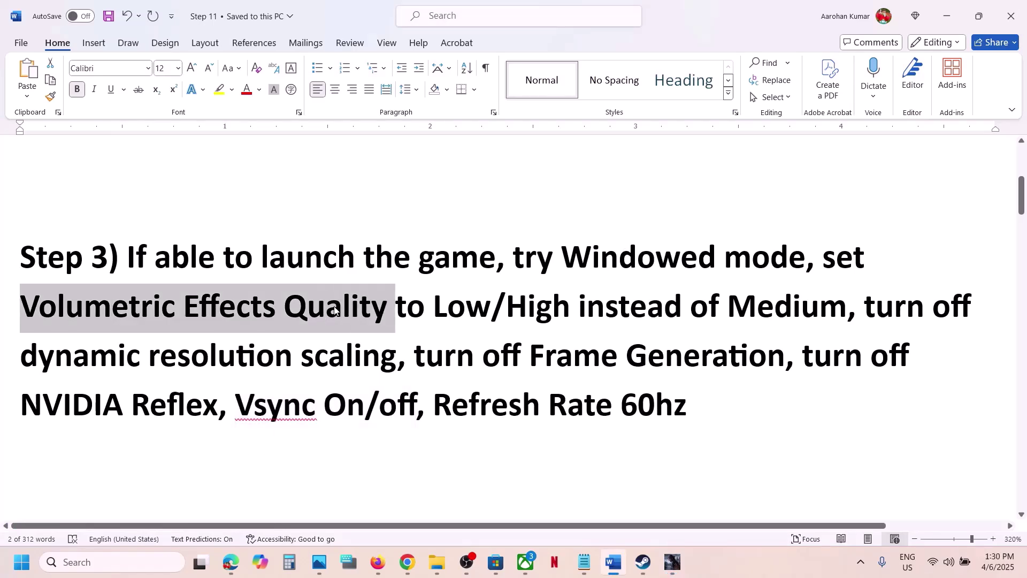
key(alt+Tab)
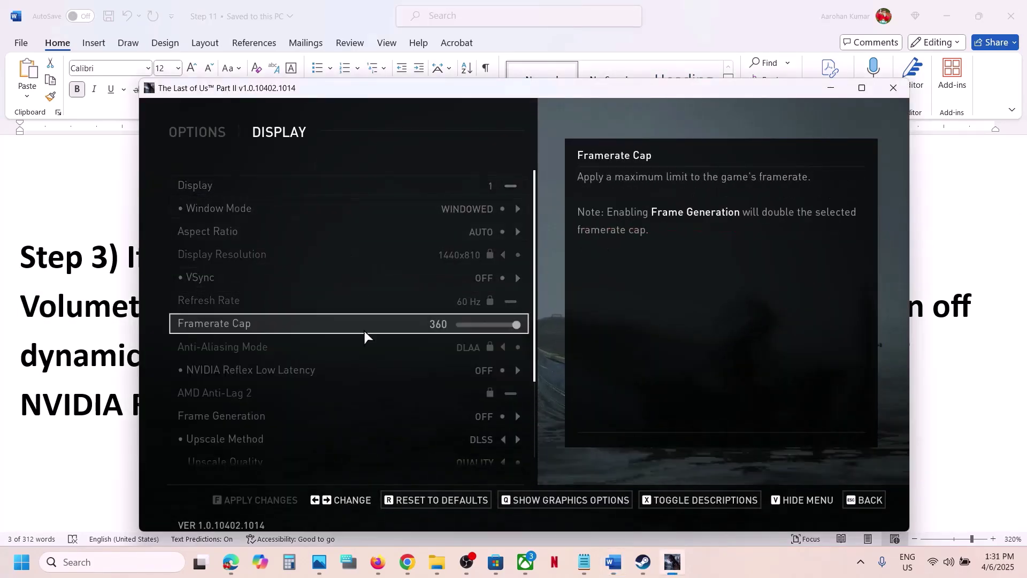
- Open the game's Graphics options and locate the Volumetric Effects Quality setting
scroll(364, 332, down, 2)
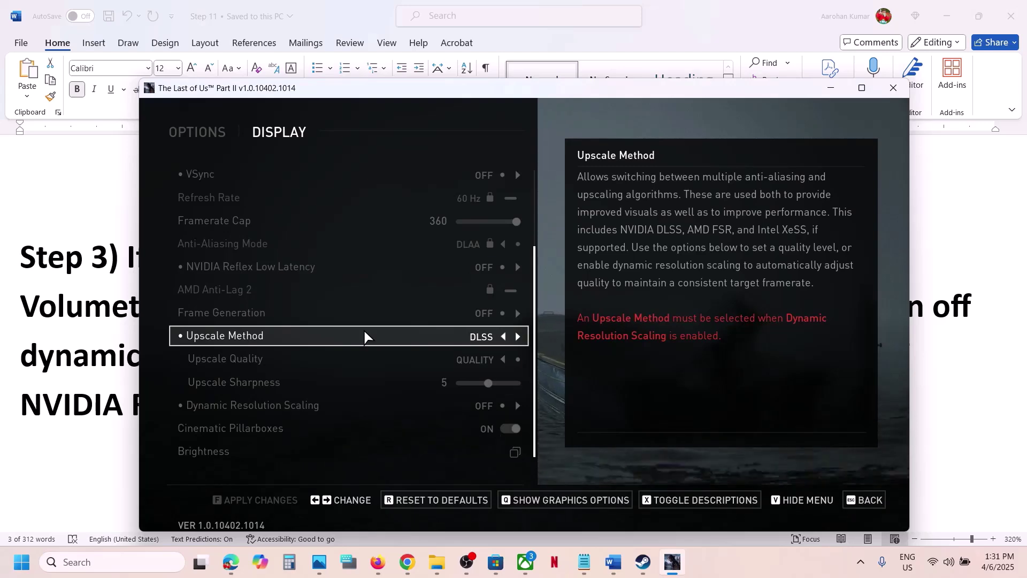
scroll(364, 335, up, 2)
scroll(363, 334, down, 2)
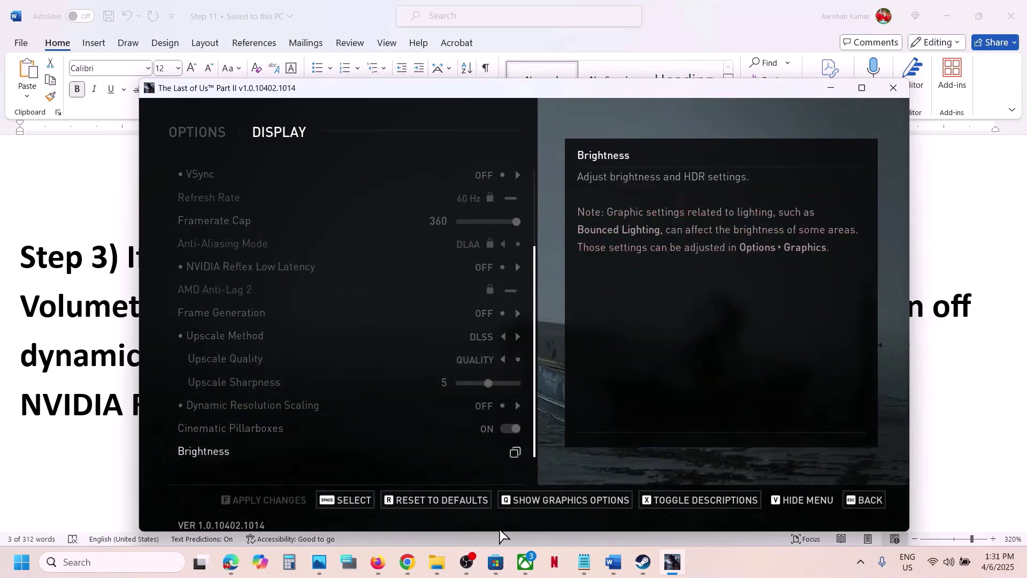
click(567, 500)
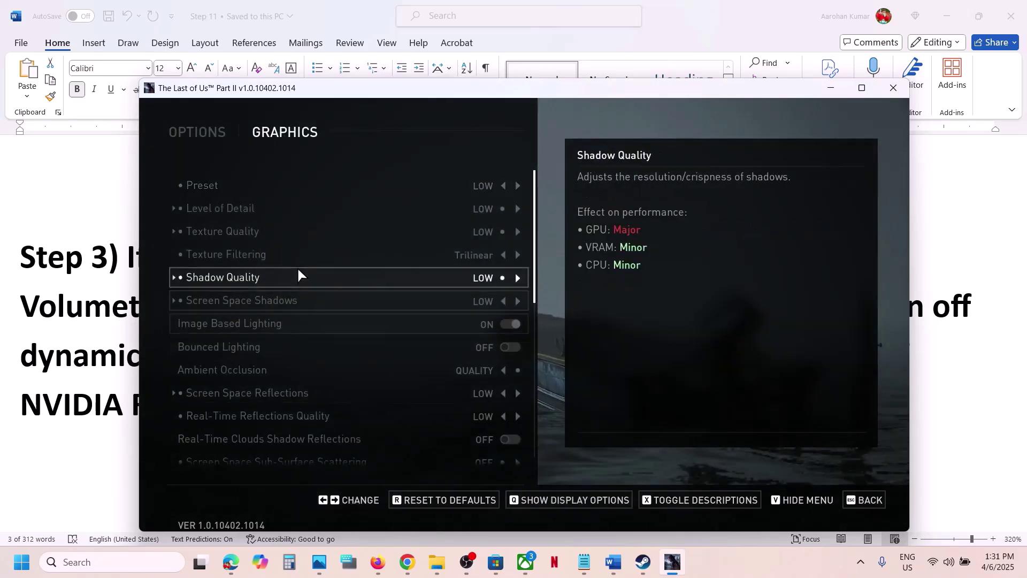
scroll(298, 274, down, 10)
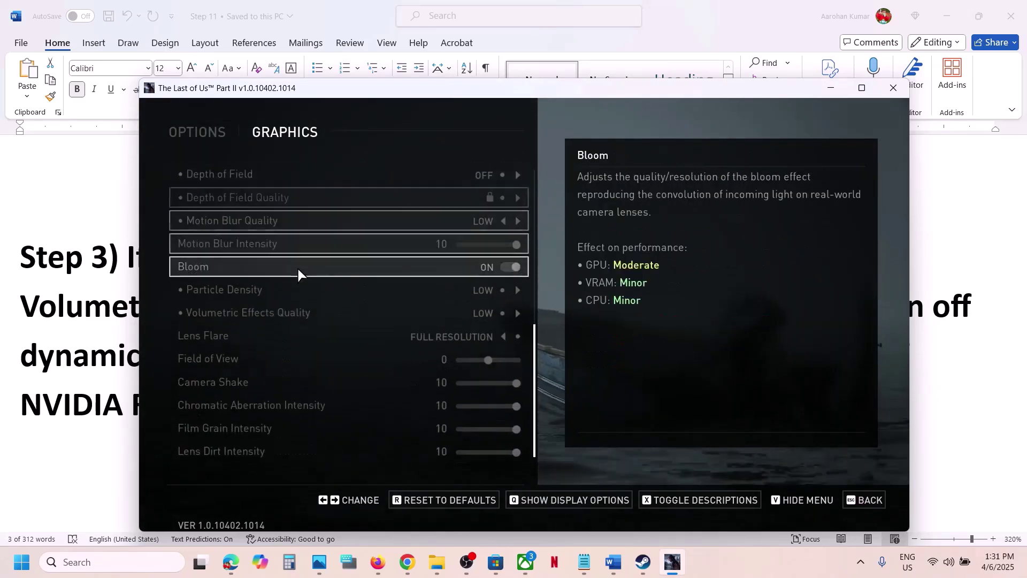
scroll(303, 302, up, 10)
scroll(302, 302, down, 10)
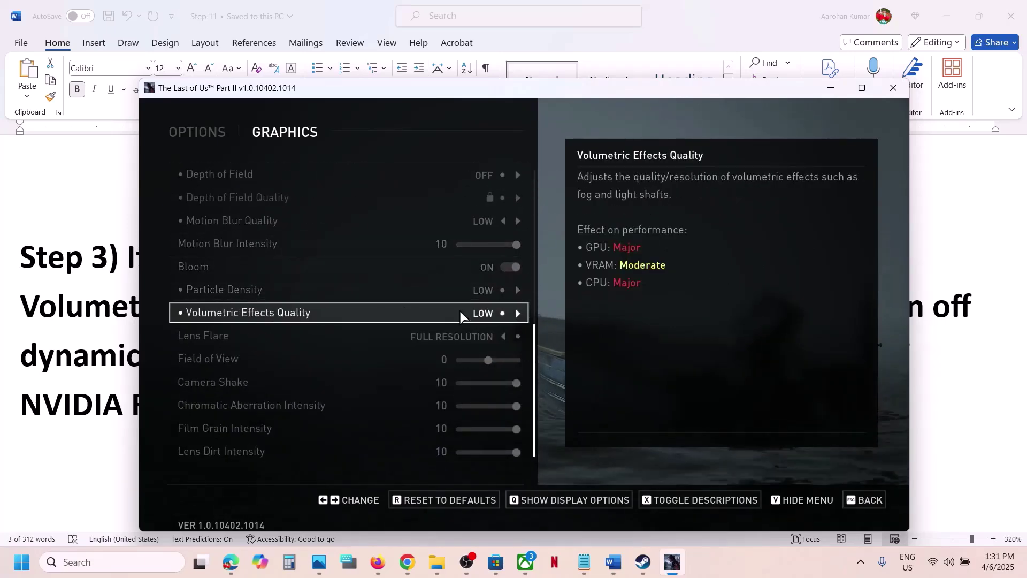
- Switch back to the Word document and go over the Step 3 text from "Medium" through "Refresh Rate 60hz"
key(alt+Tab)
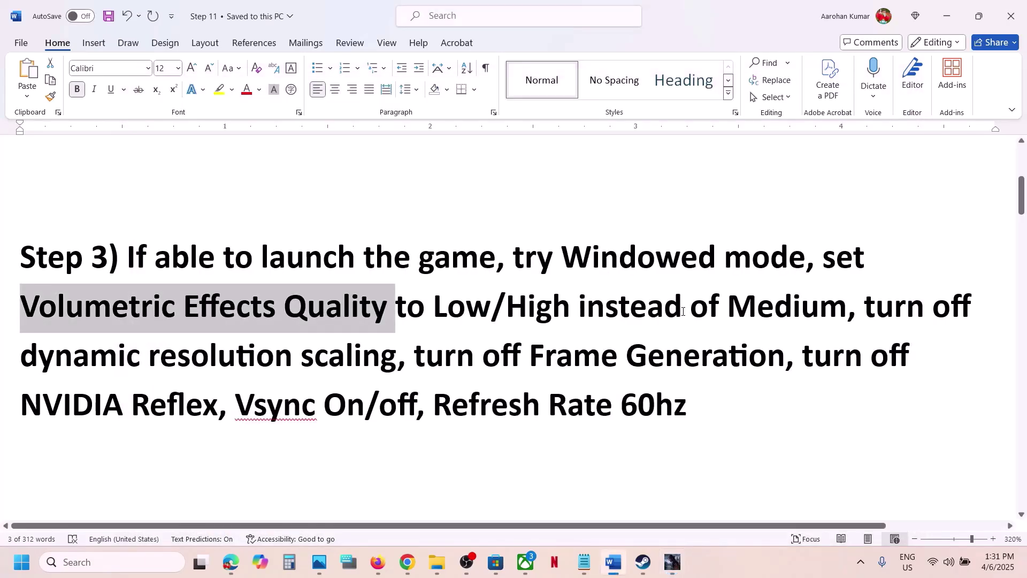
drag(757, 308, 674, 420)
click(674, 420)
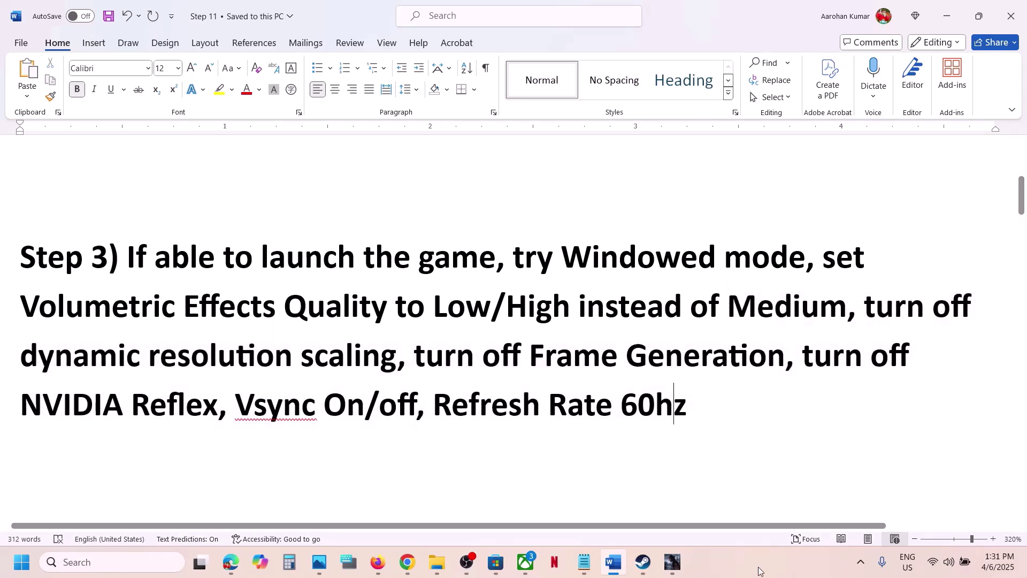
click(756, 574)
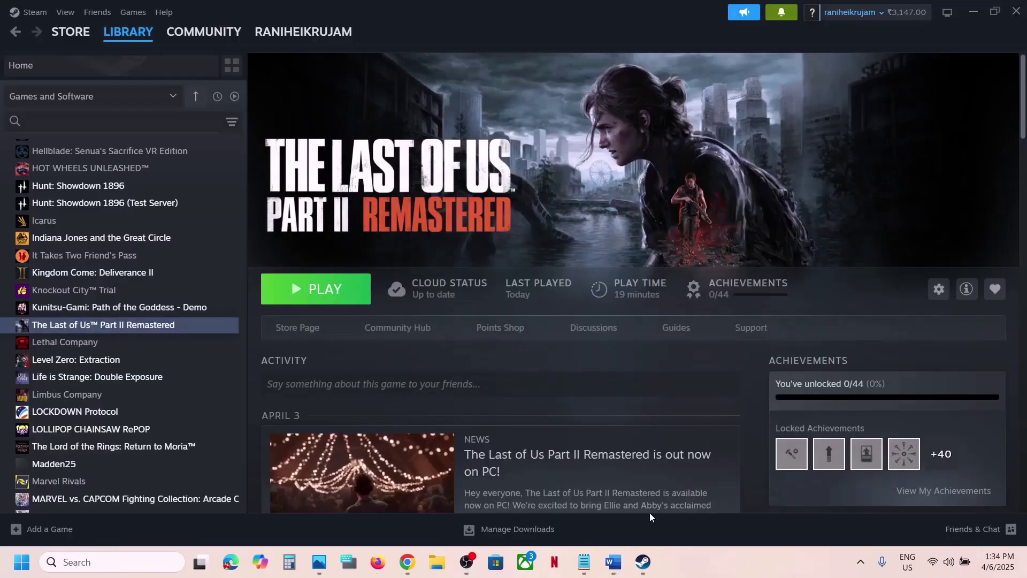
- Switch to the Word document and highlight "Use legacy display ICC color management" in Step 4
click(613, 563)
scroll(435, 405, down, 5)
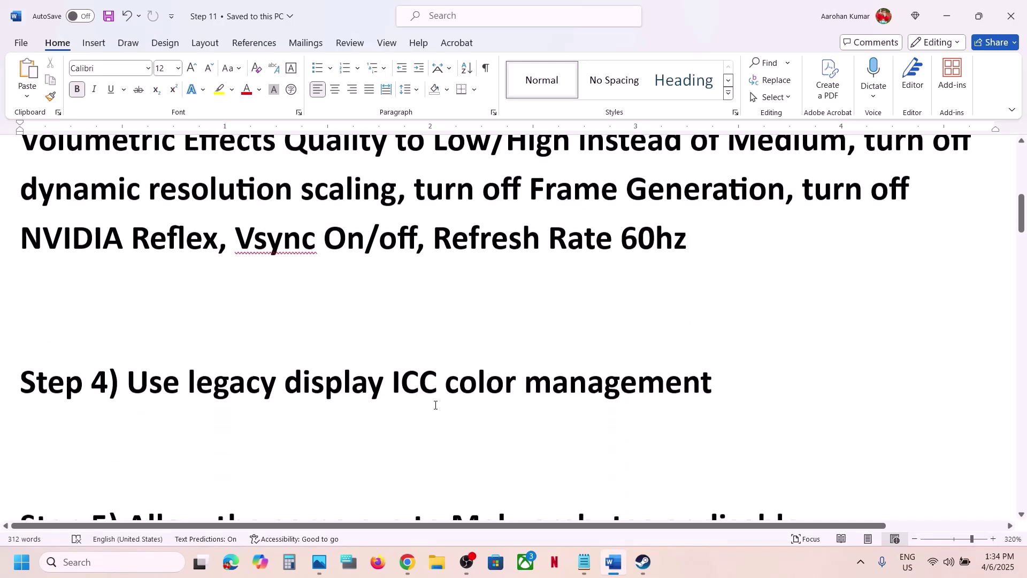
scroll(434, 404, up, 2)
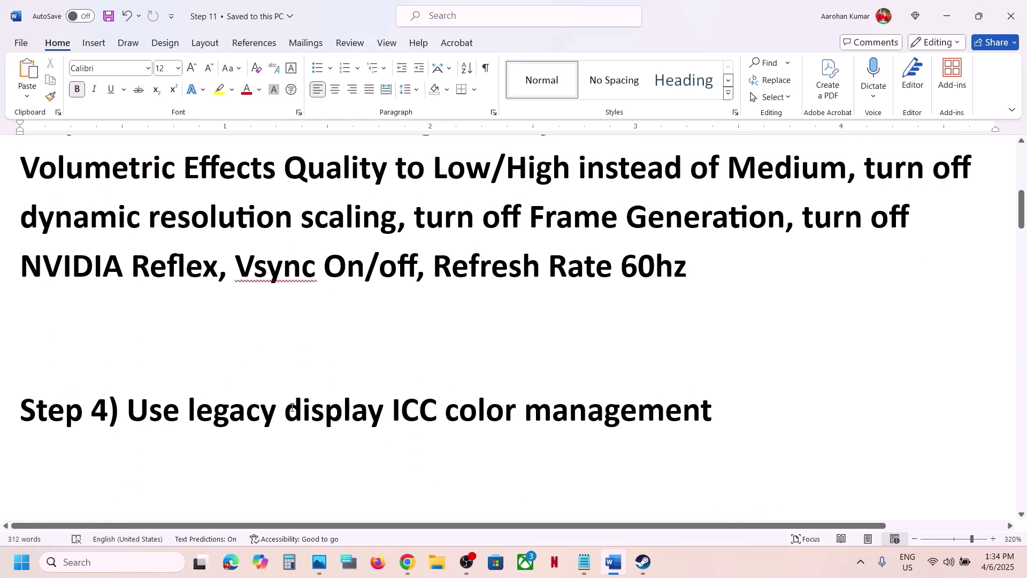
drag(290, 406, 698, 407)
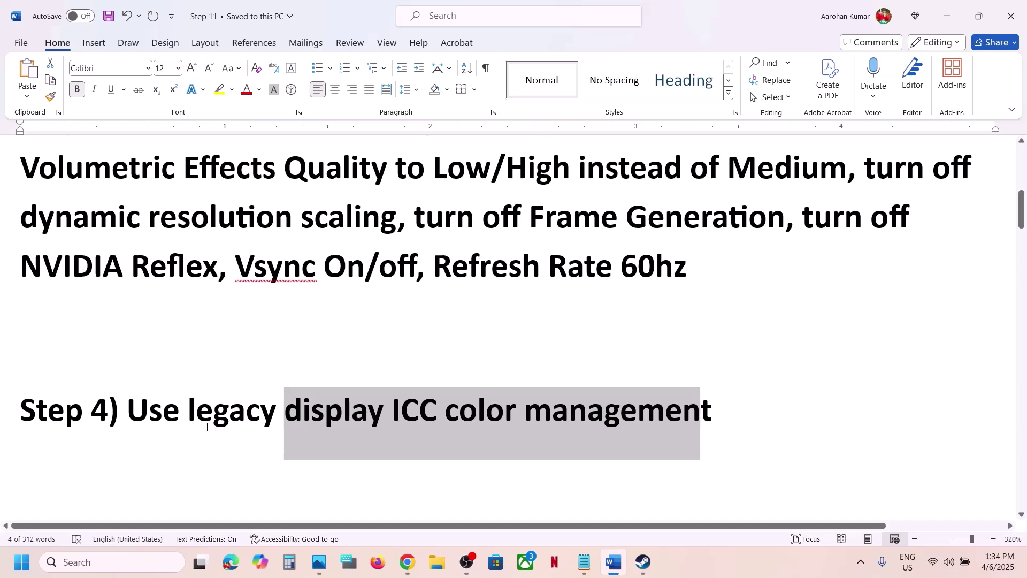
drag(155, 417, 738, 400)
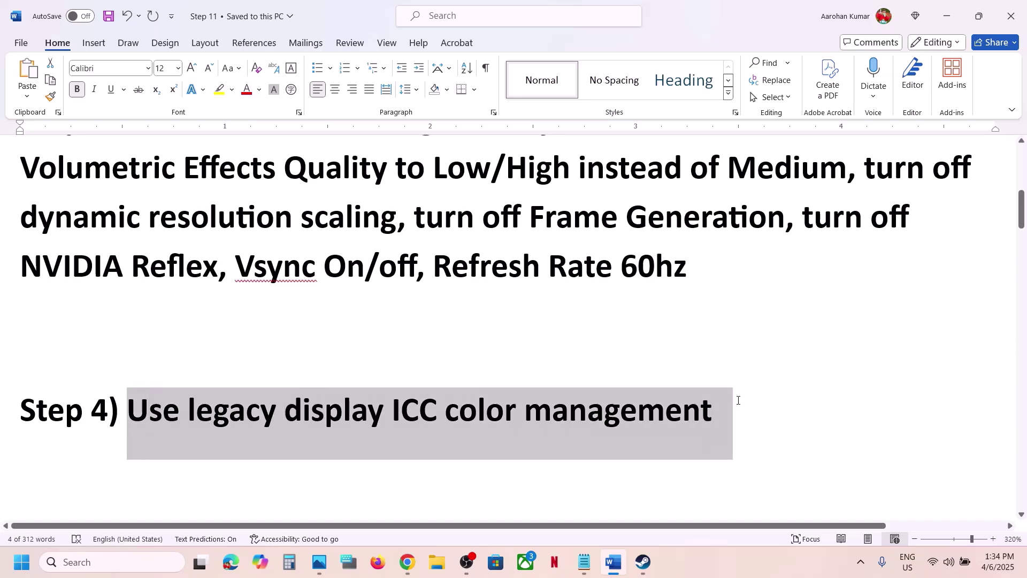
- Switch to Steam and open the local files folder of The Last of Us Part II Remastered
click(659, 564)
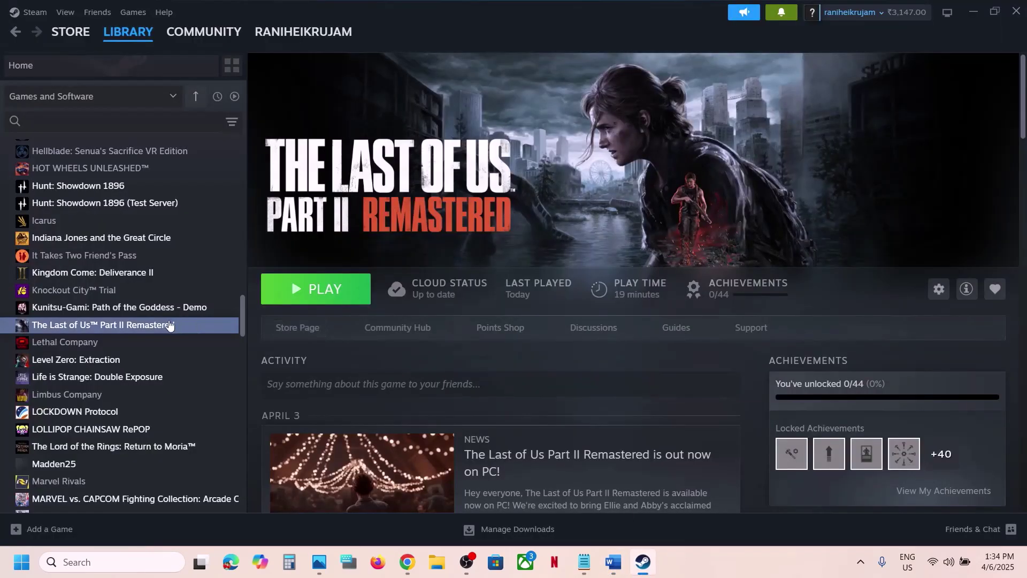
right_click(166, 324)
mouse_move(216, 405)
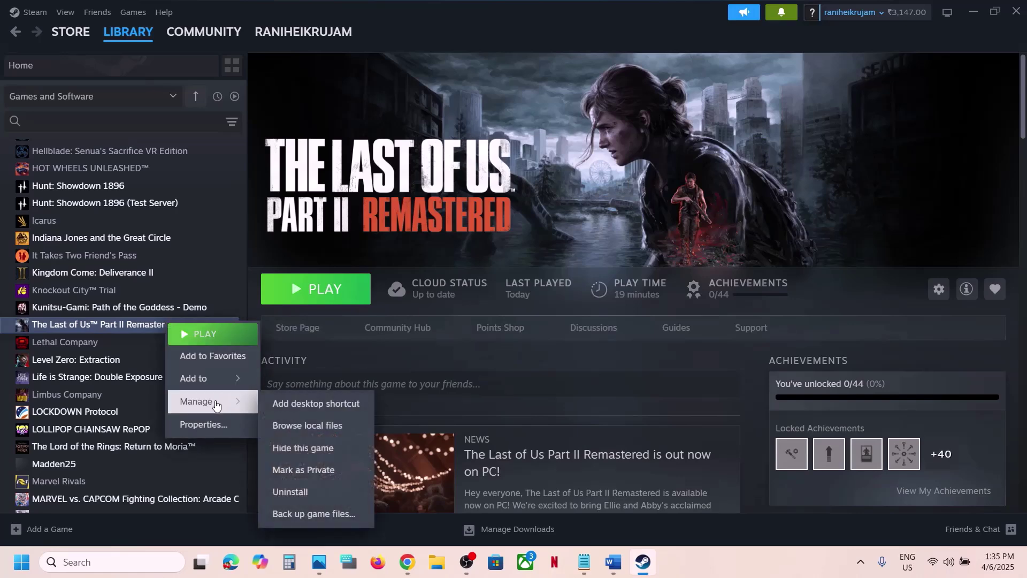
click(335, 424)
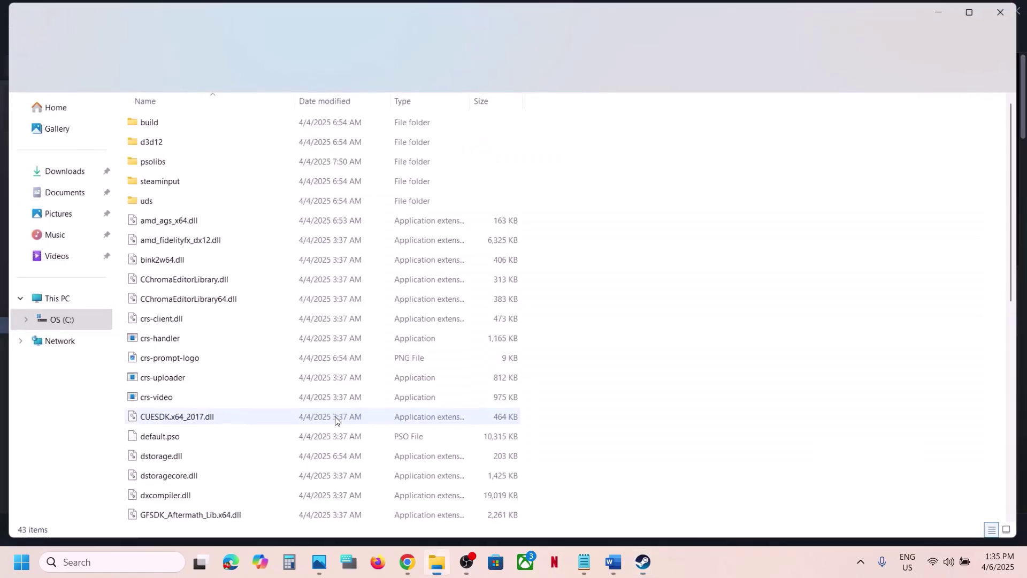
- Enable "Use legacy display ICC color management" in the compatibility properties of the tlou-ii application and confirm
scroll(202, 361, down, 7)
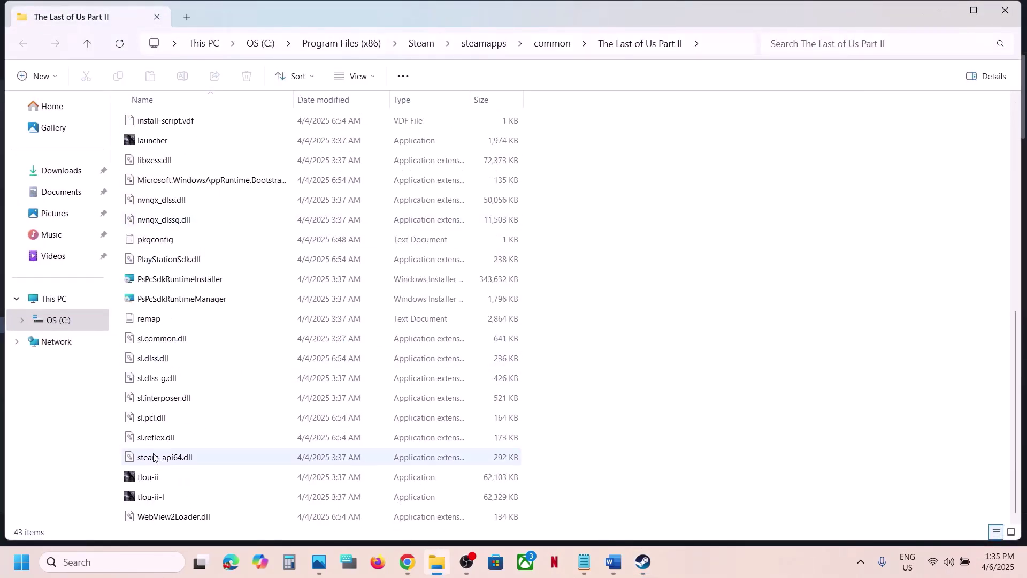
click(172, 473)
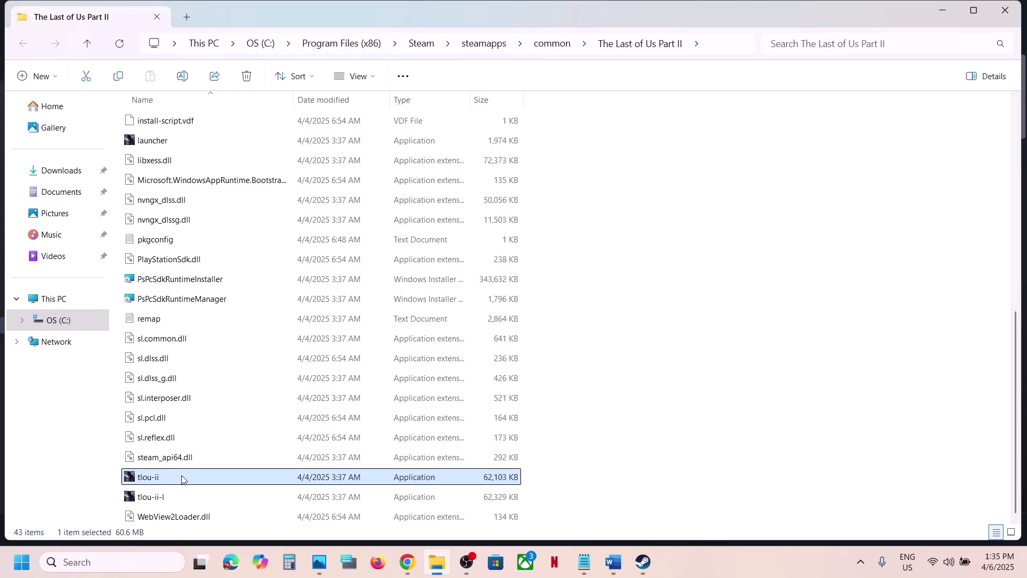
right_click(182, 477)
click(235, 414)
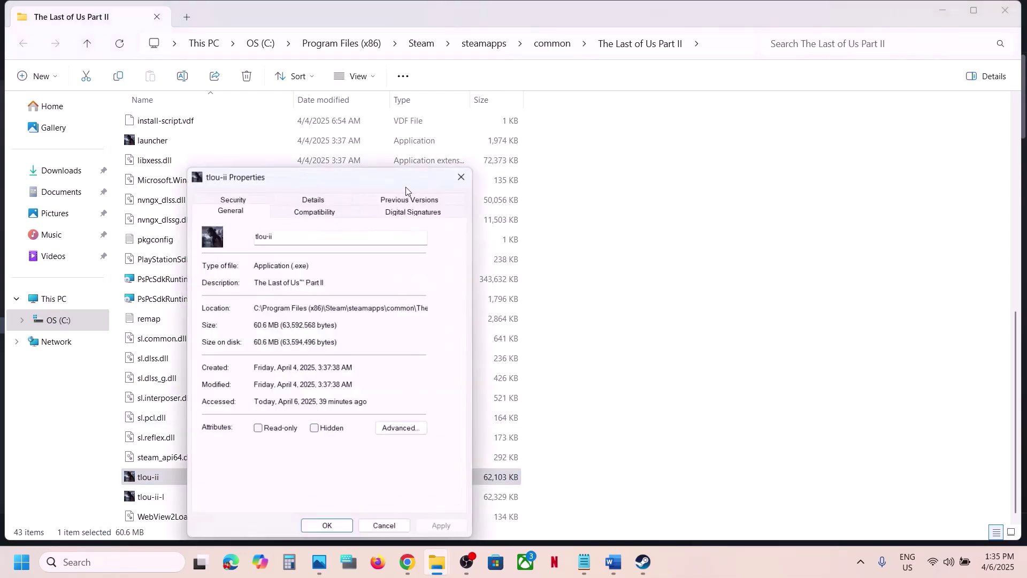
click(315, 211)
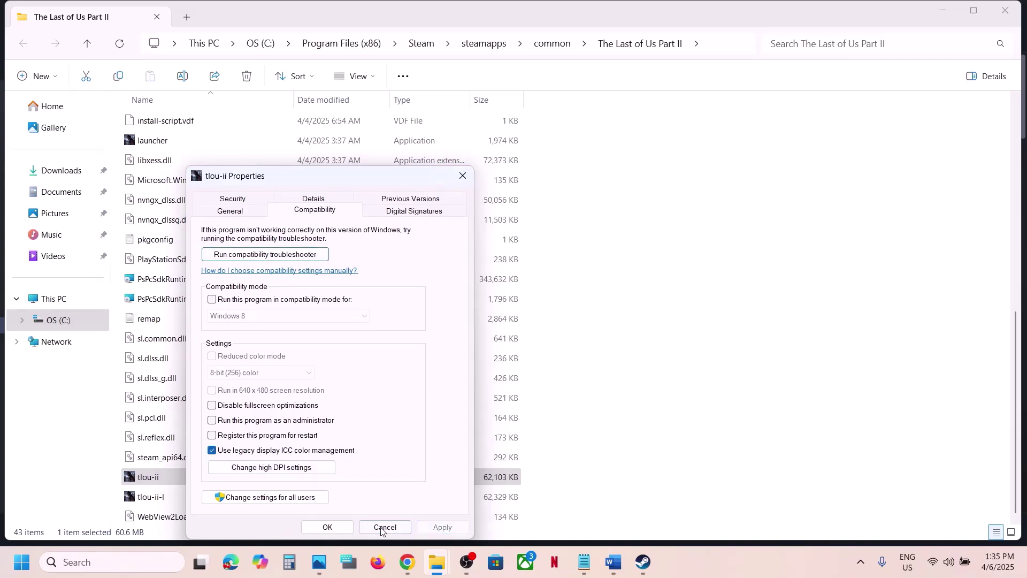
click(329, 527)
- Enable "Use legacy display ICC color management" in the compatibility properties of the tlou-ii-l application and confirm
click(163, 497)
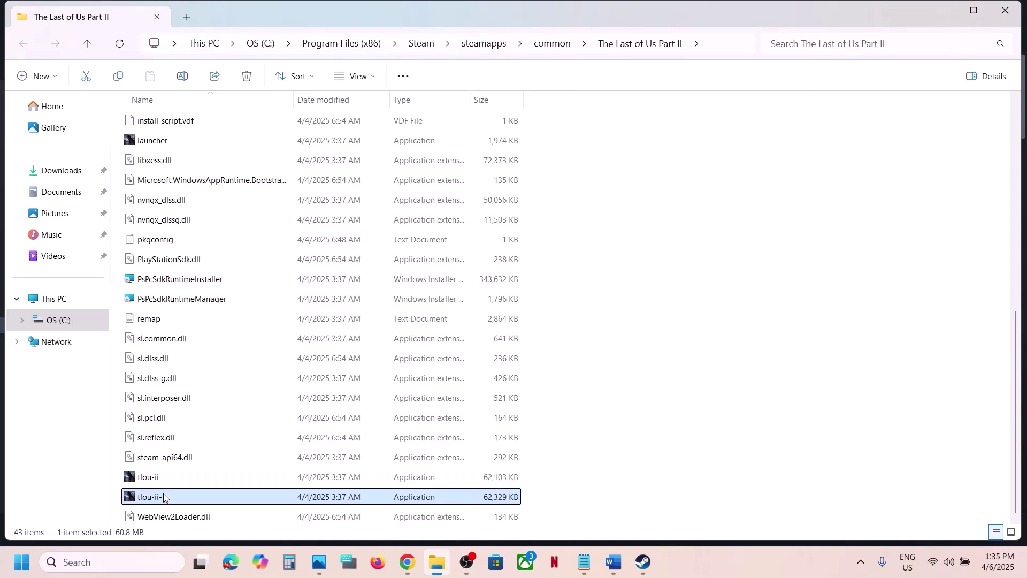
right_click(187, 504)
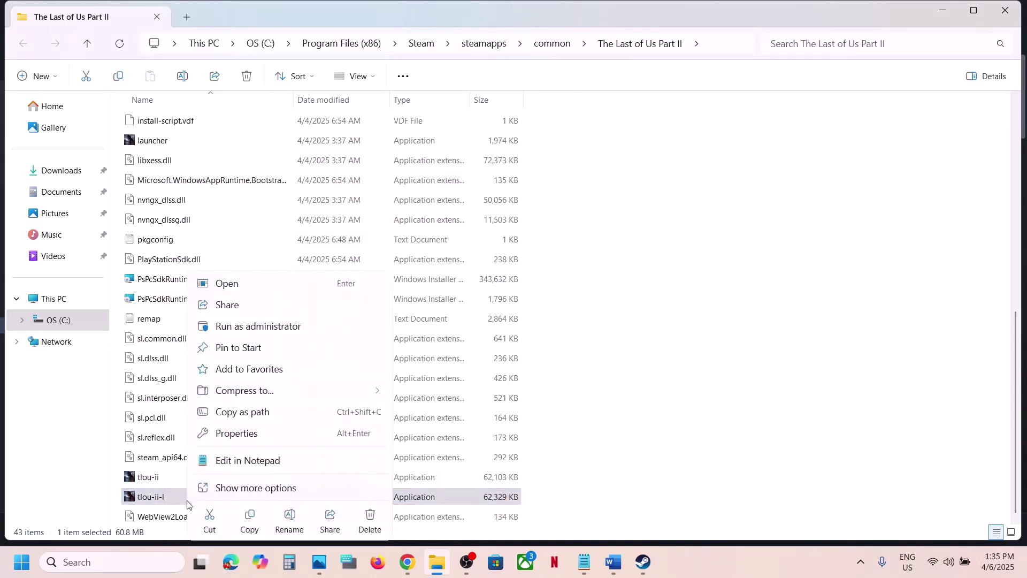
click(253, 434)
click(310, 215)
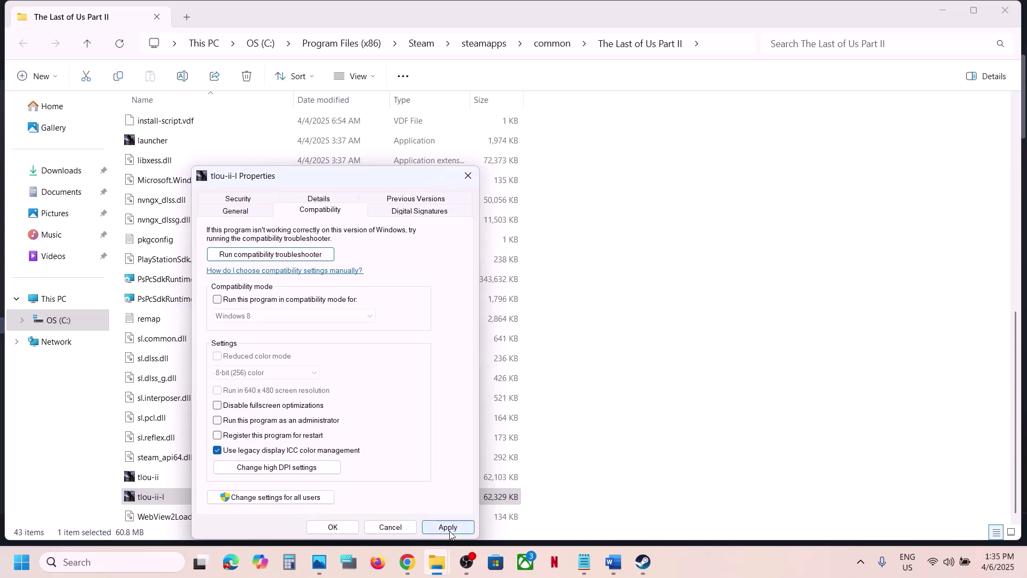
click(332, 527)
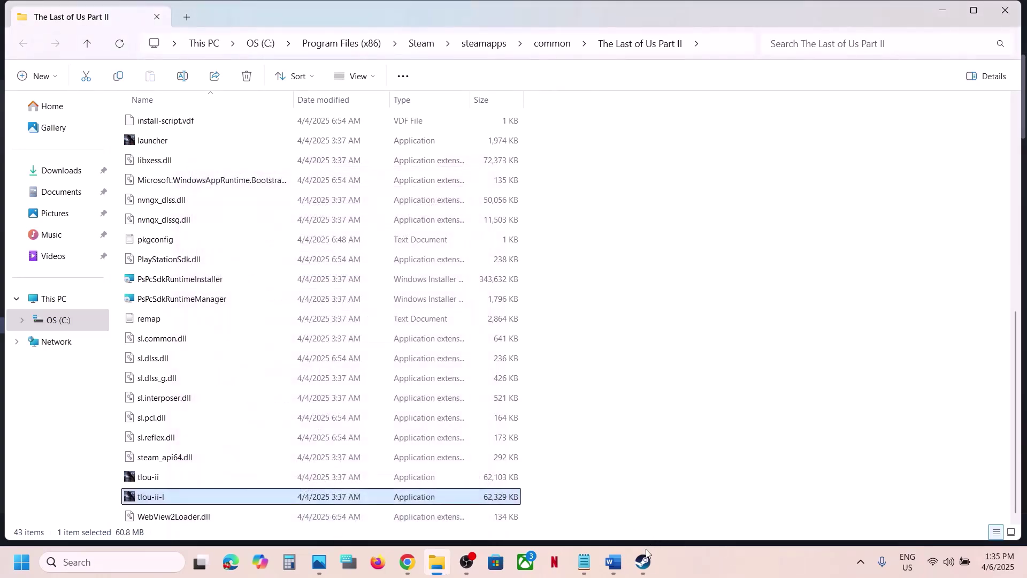
- Switch to the Word document and highlight the Step 5 instructions on Malwarebytes, the antivirus program, Windows Security and Firewall phrase by phrase
click(612, 561)
scroll(414, 373, down, 5)
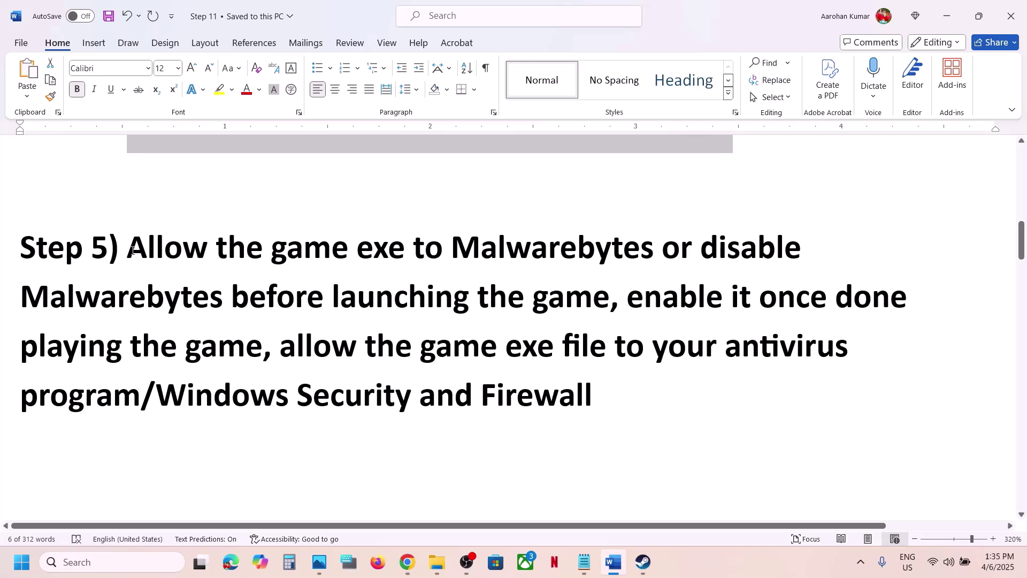
drag(132, 249, 659, 246)
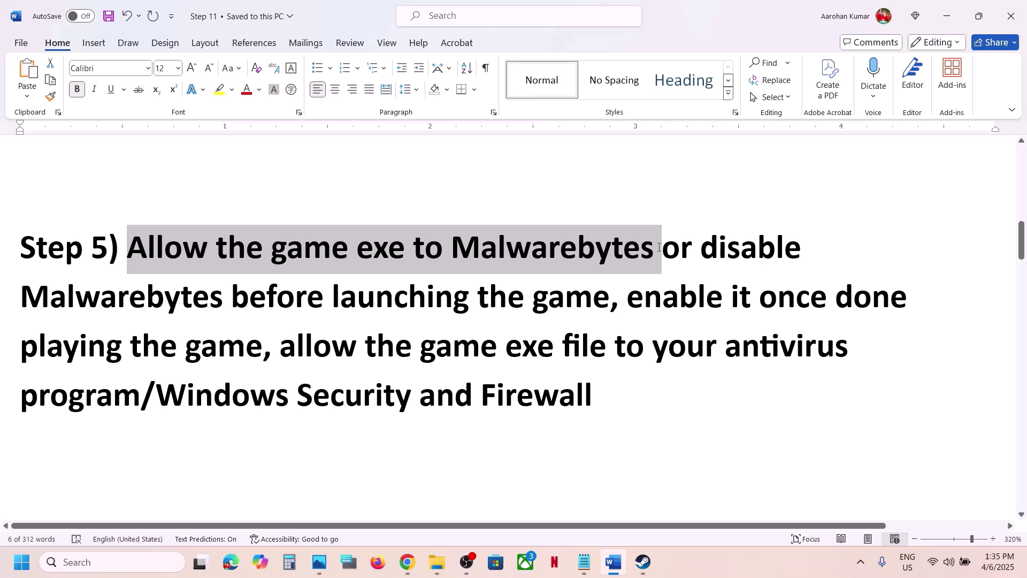
drag(658, 247, 551, 300)
click(747, 254)
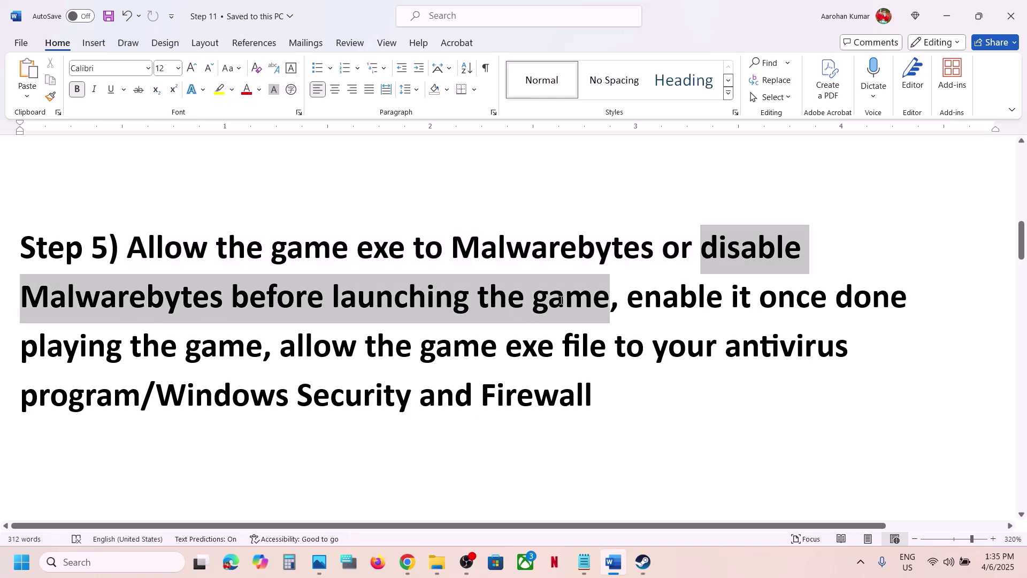
mouse_move(560, 300)
mouse_down()
mouse_move(227, 299)
mouse_move(564, 306)
mouse_up()
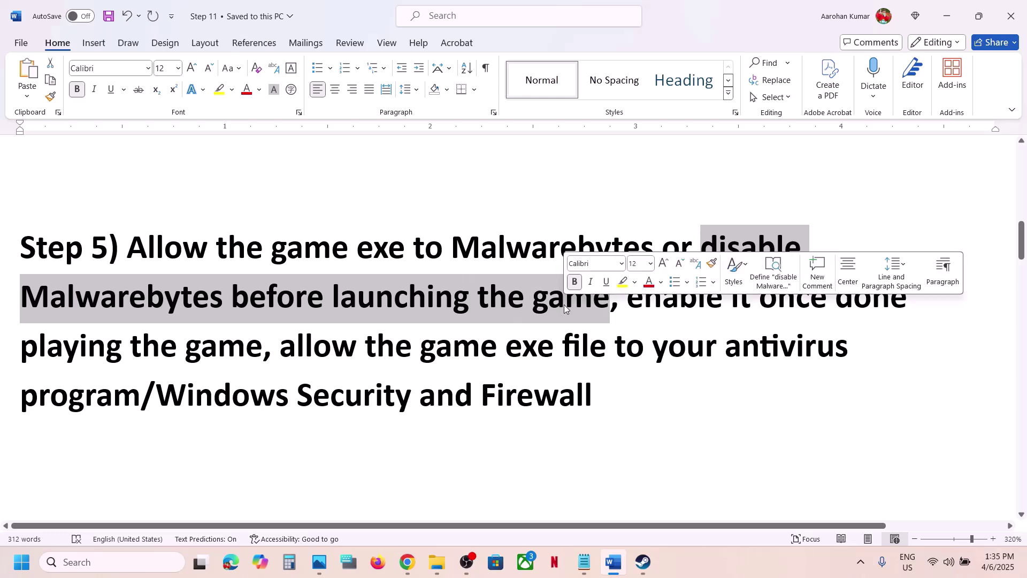
drag(638, 300, 71, 389)
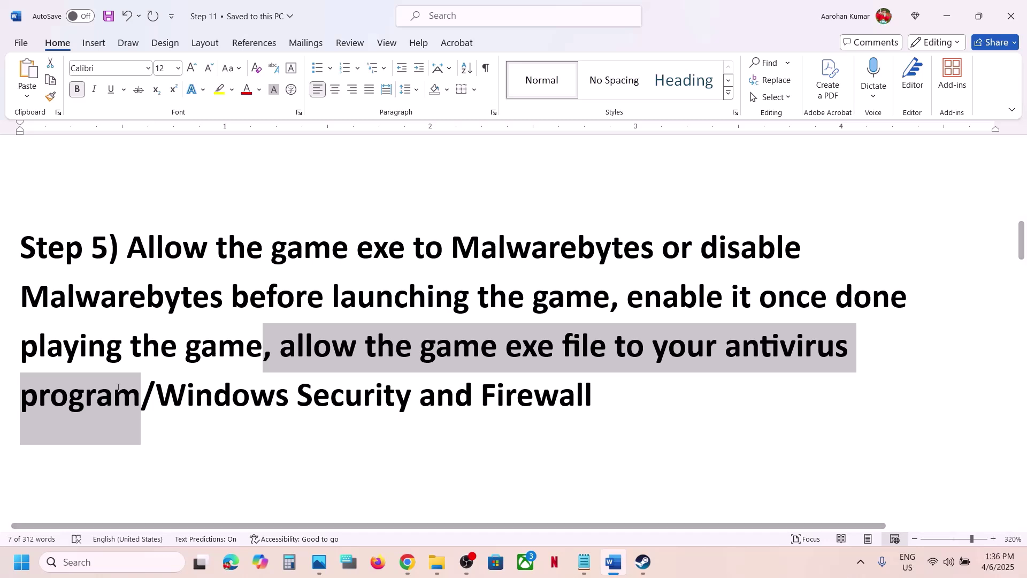
drag(118, 387, 577, 387)
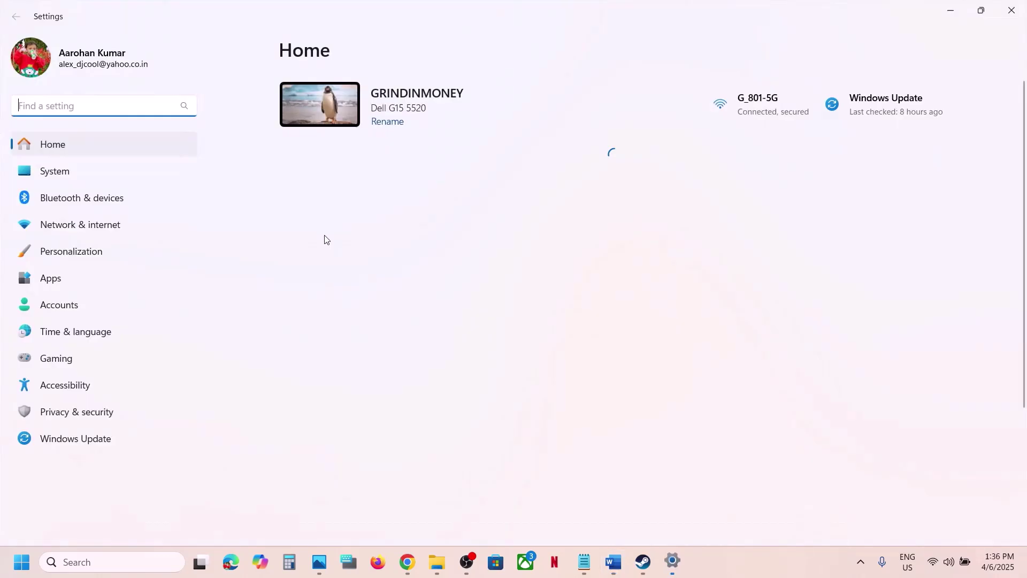
- Open Virus & threat protection in Windows Security from the Privacy & security section of Windows Settings
click(81, 422)
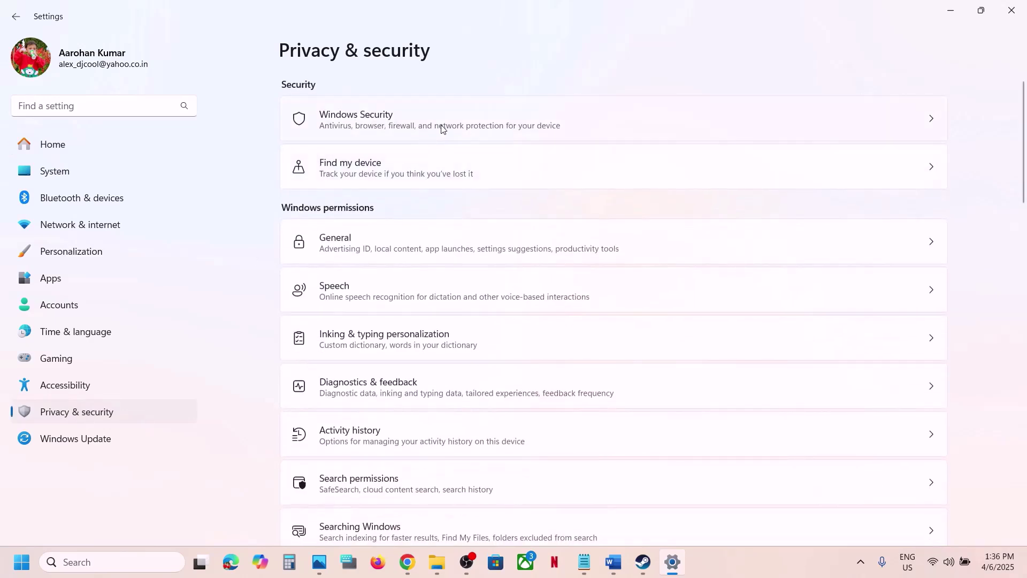
click(409, 125)
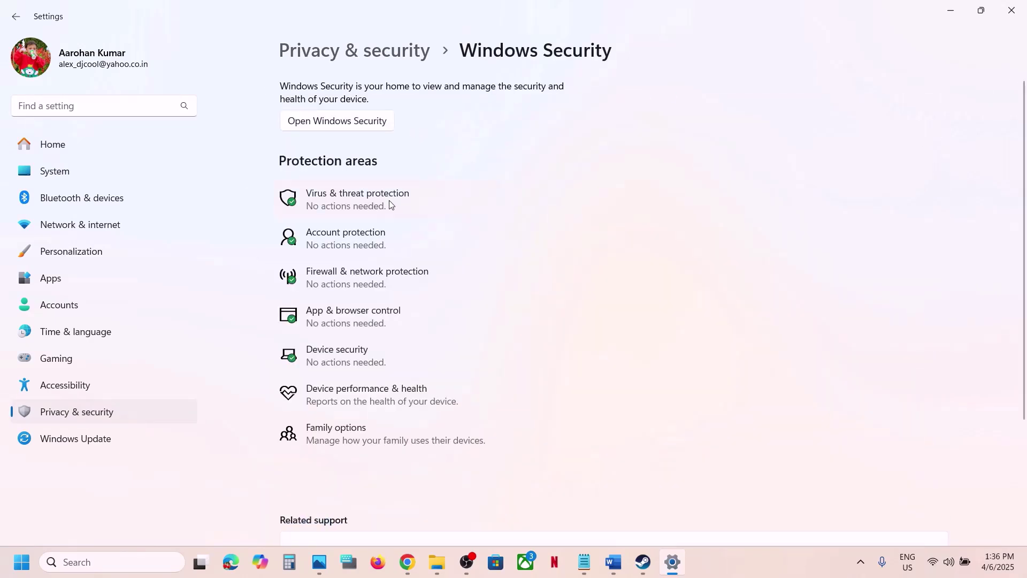
click(389, 205)
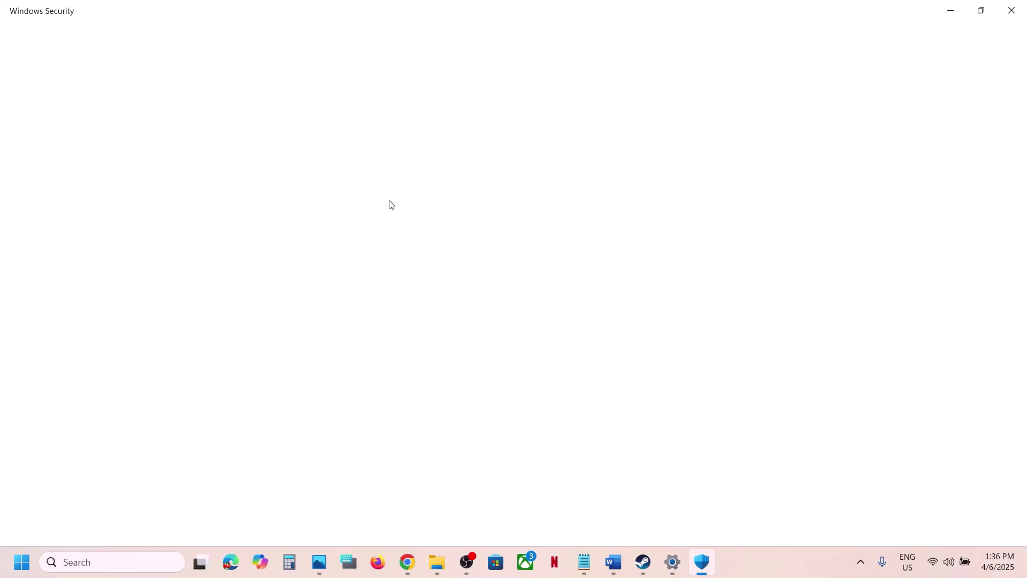
- Open the list of apps allowed through Controlled folder access under Ransomware protection and approve the elevation request
scroll(392, 205, down, 2)
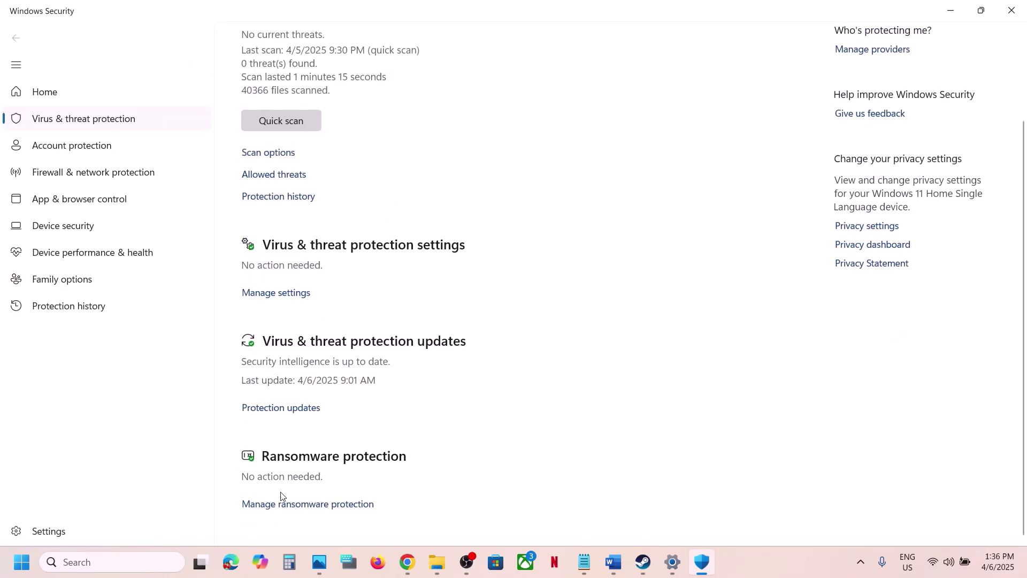
click(274, 512)
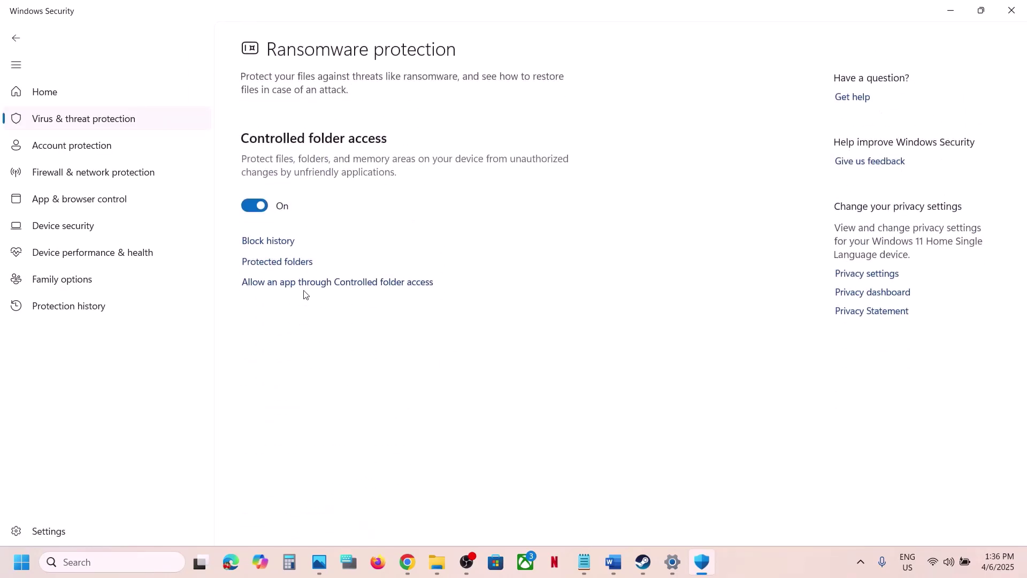
click(329, 284)
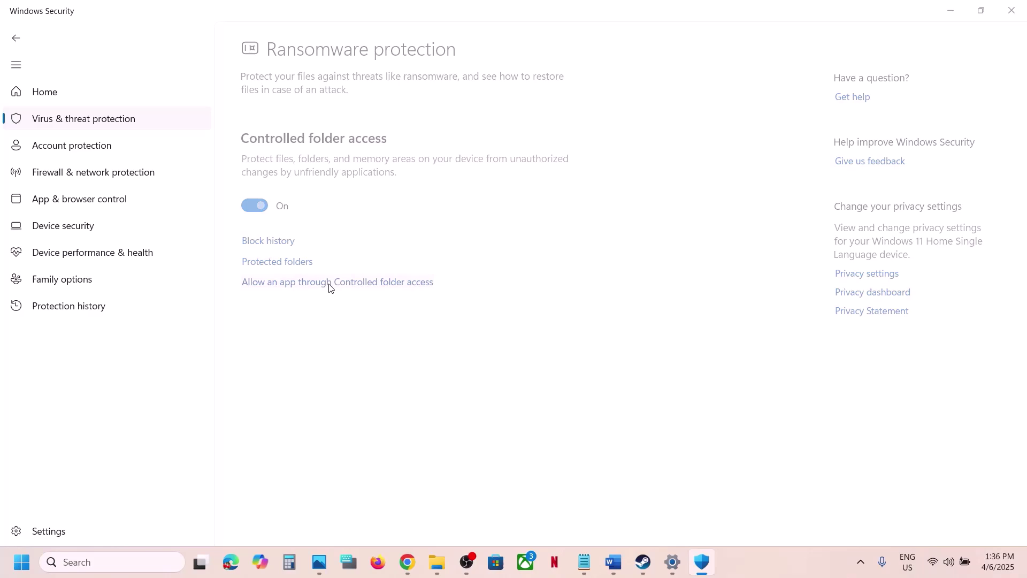
click(473, 384)
scroll(337, 162, down, 2)
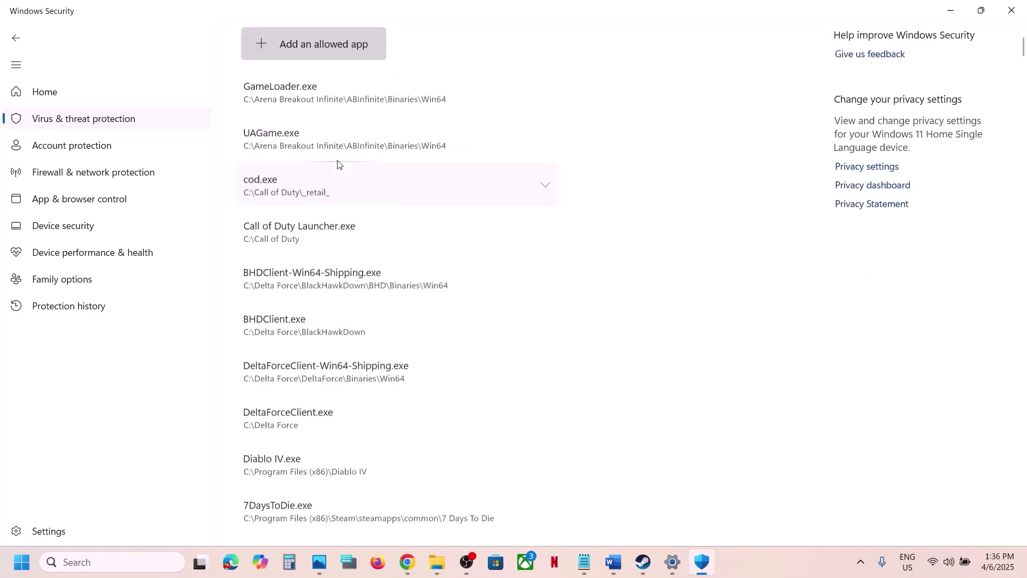
- Add the tlou-ii application from the The Last of Us Part II folder as an allowed app
click(313, 56)
click(299, 96)
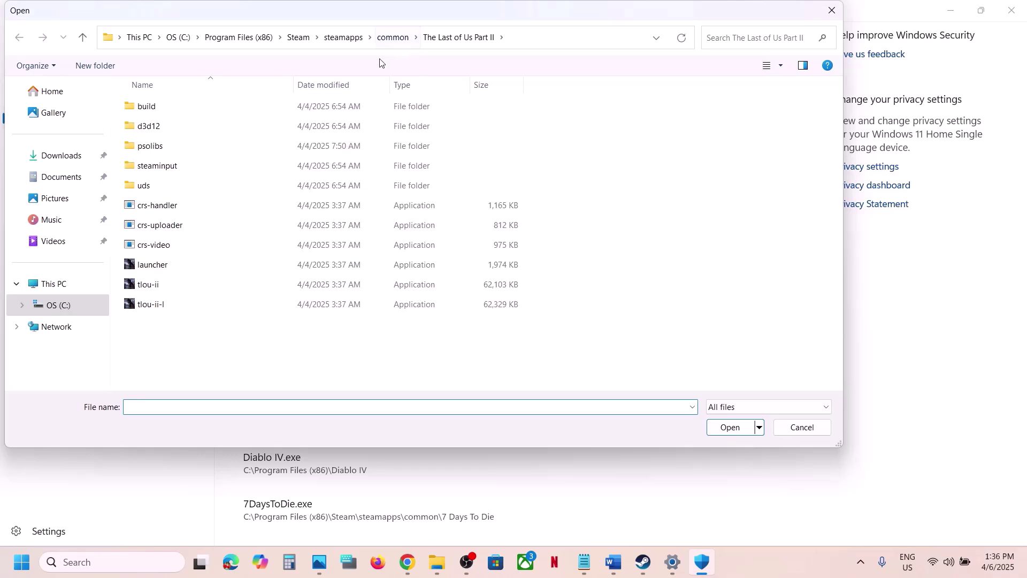
click(519, 39)
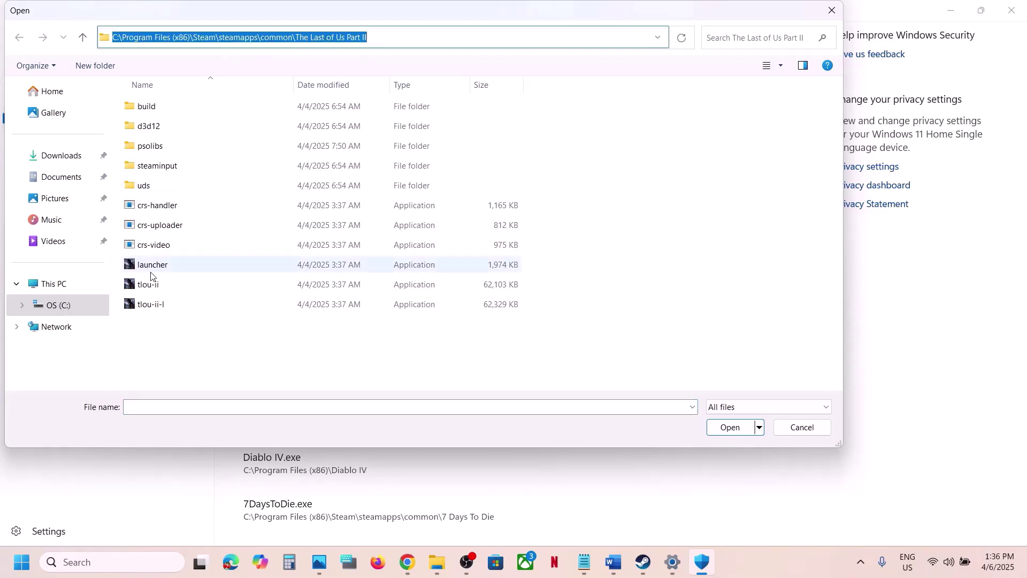
click(148, 286)
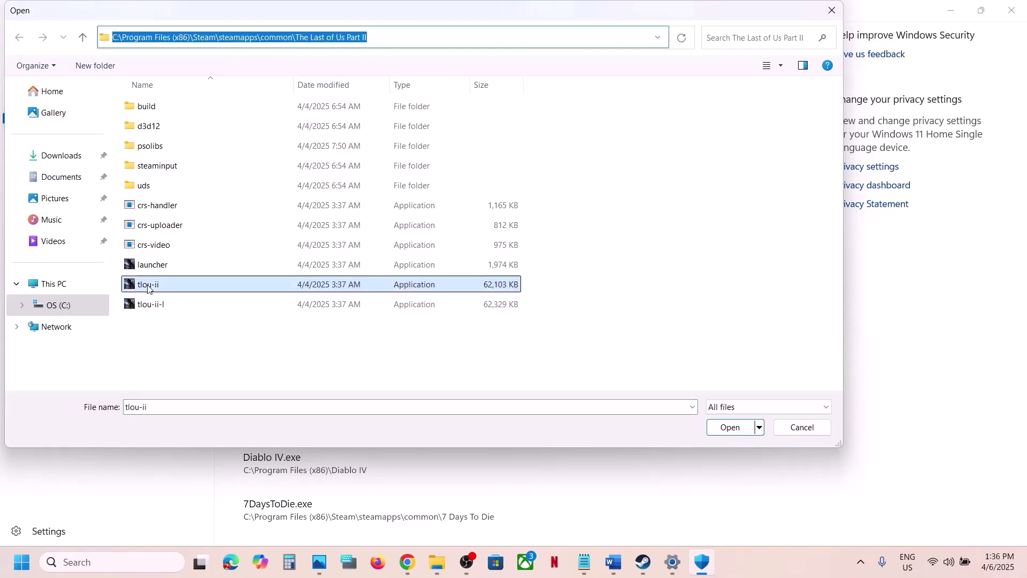
click(730, 427)
- Add the tlou-ii-l application from the game folder as an allowed app
click(327, 53)
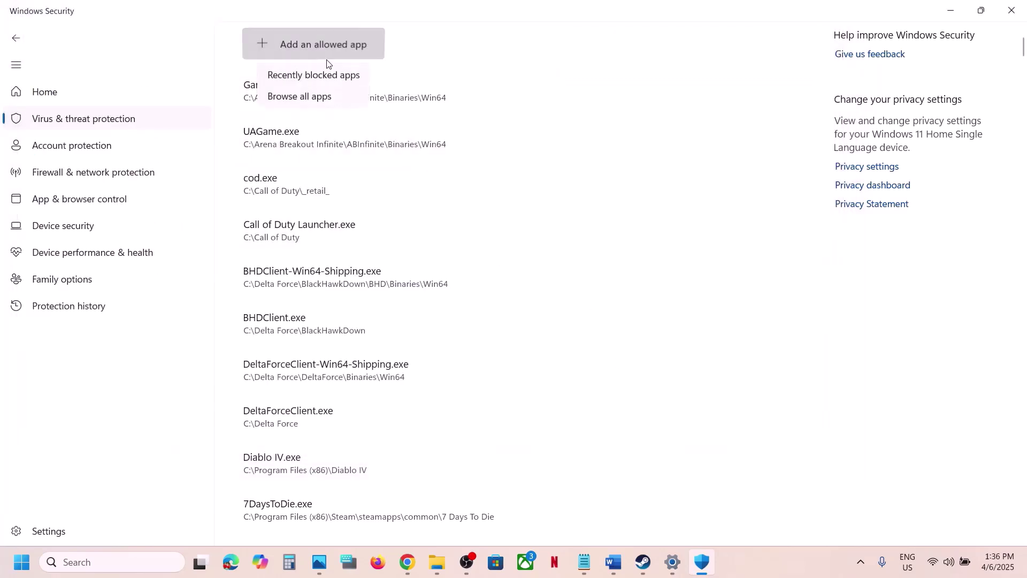
click(321, 96)
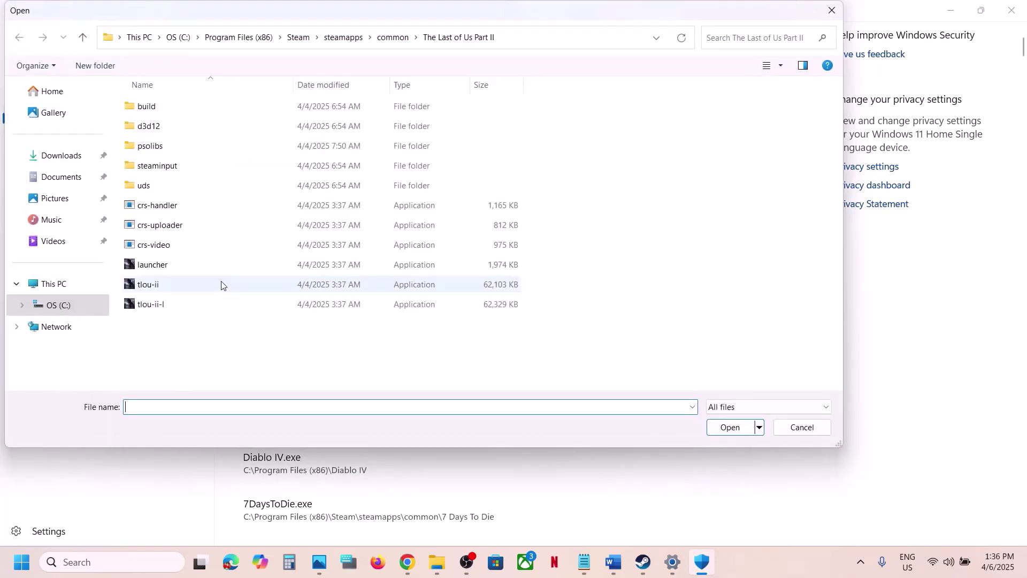
click(193, 303)
click(714, 433)
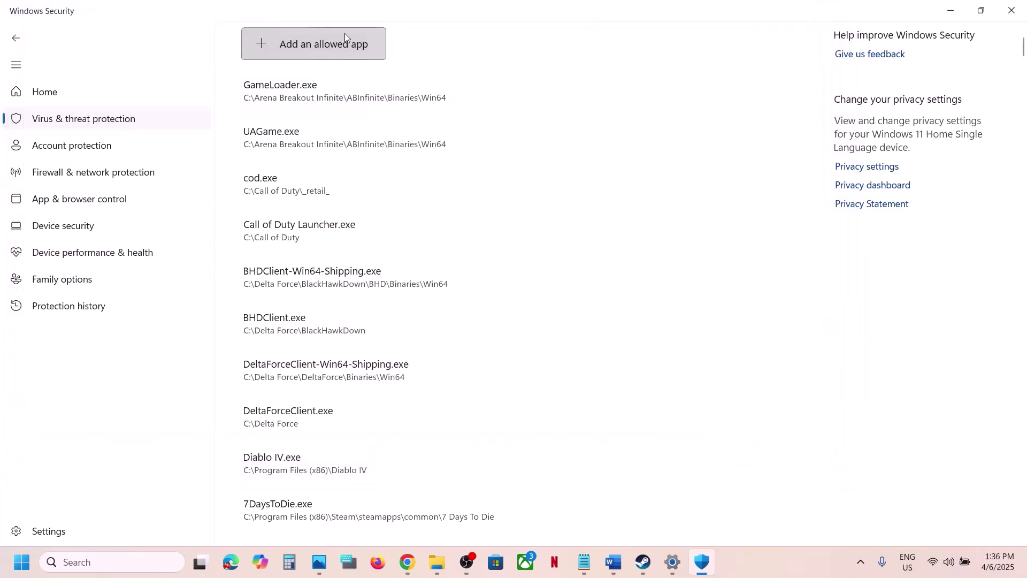
- Add the launcher application from the game folder as an allowed app
click(332, 47)
click(302, 103)
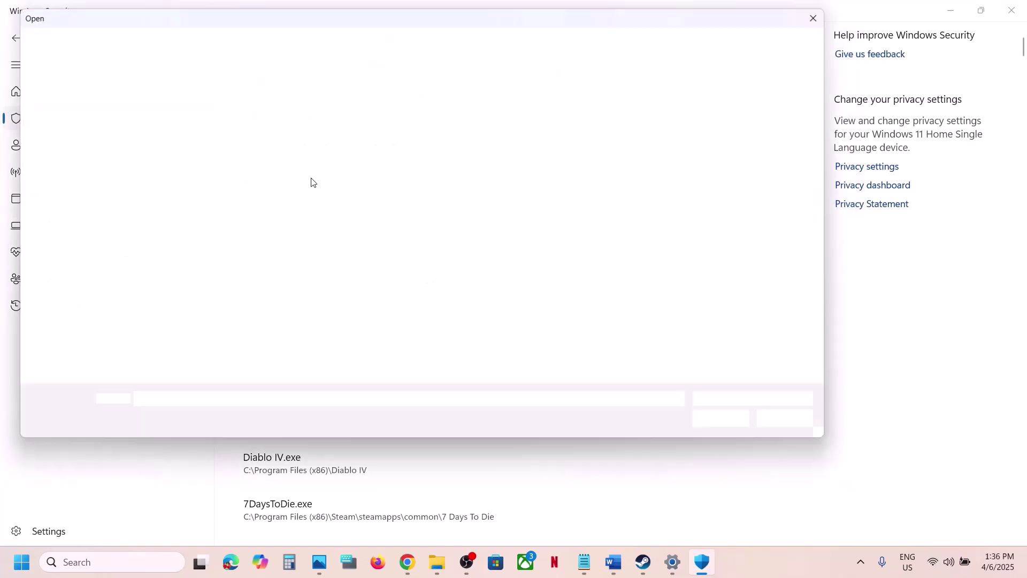
click(168, 265)
click(729, 426)
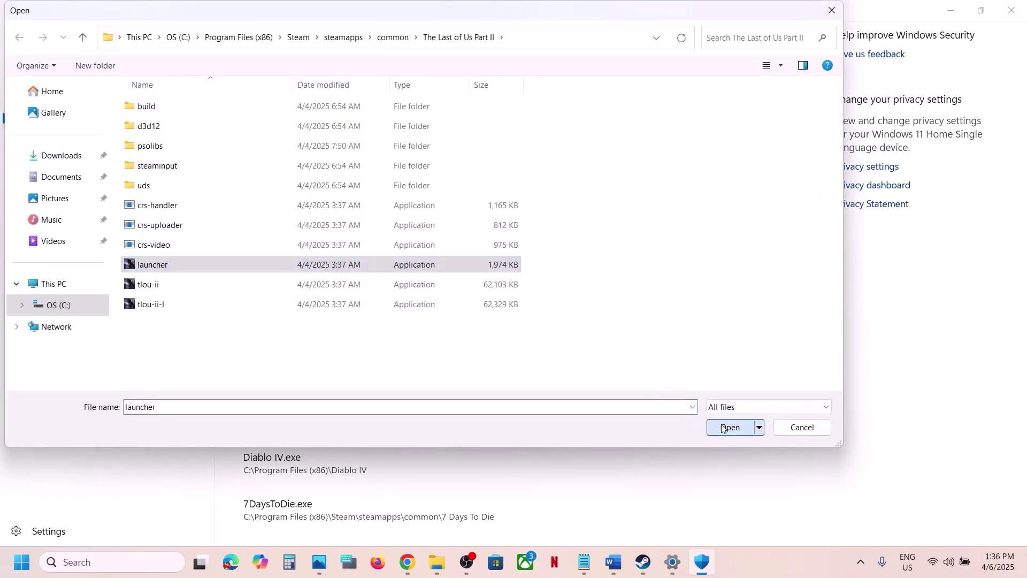
- Switch to the Word document and copy "Nvidia app" from the Step 6 heading
click(607, 573)
scroll(380, 259, down, 3)
scroll(380, 259, up, 1)
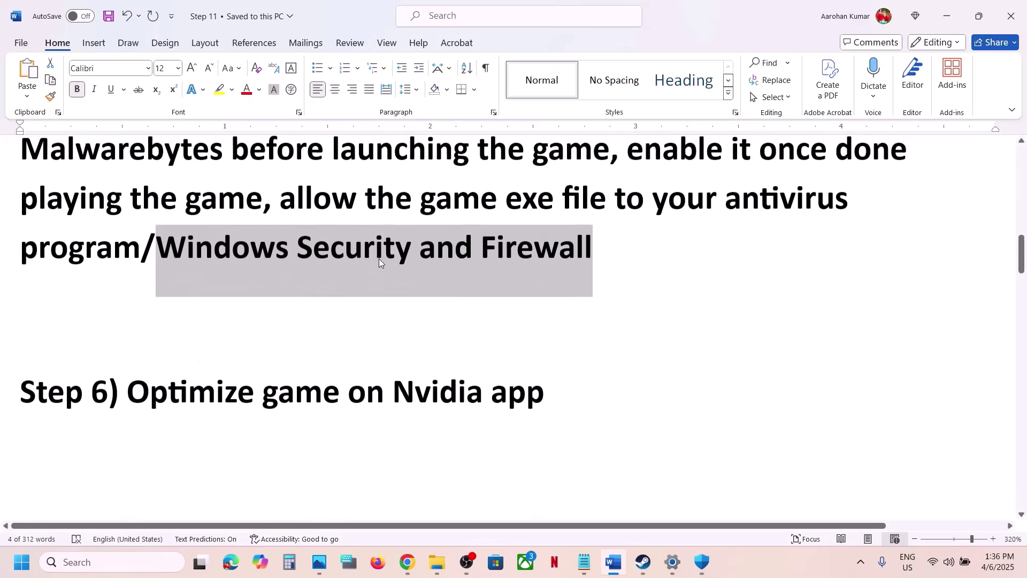
drag(205, 402, 442, 405)
key(ctrl+c)
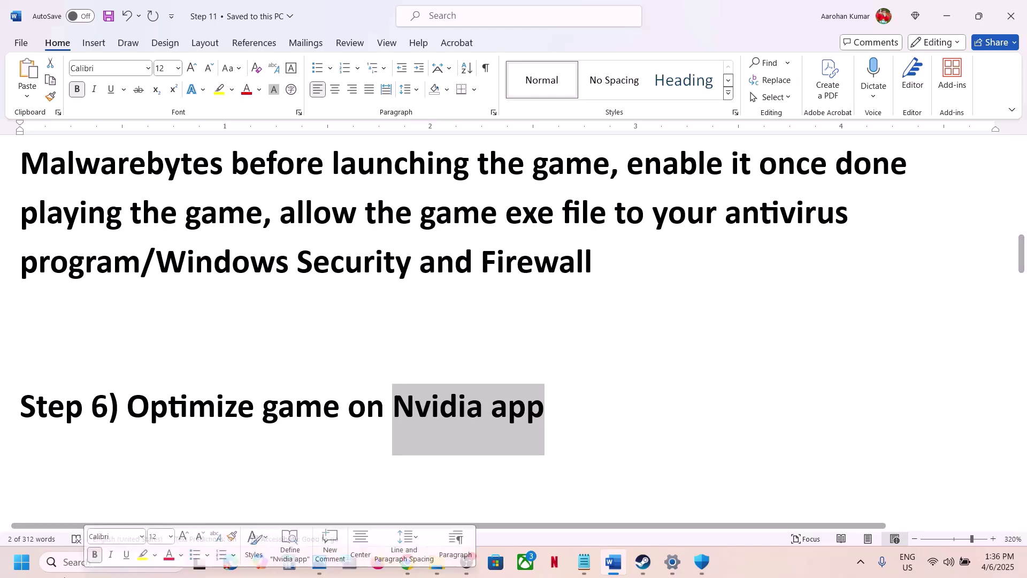
- Search Windows for the copied text and open the NVIDIA App
click(69, 567)
key(ctrl+v)
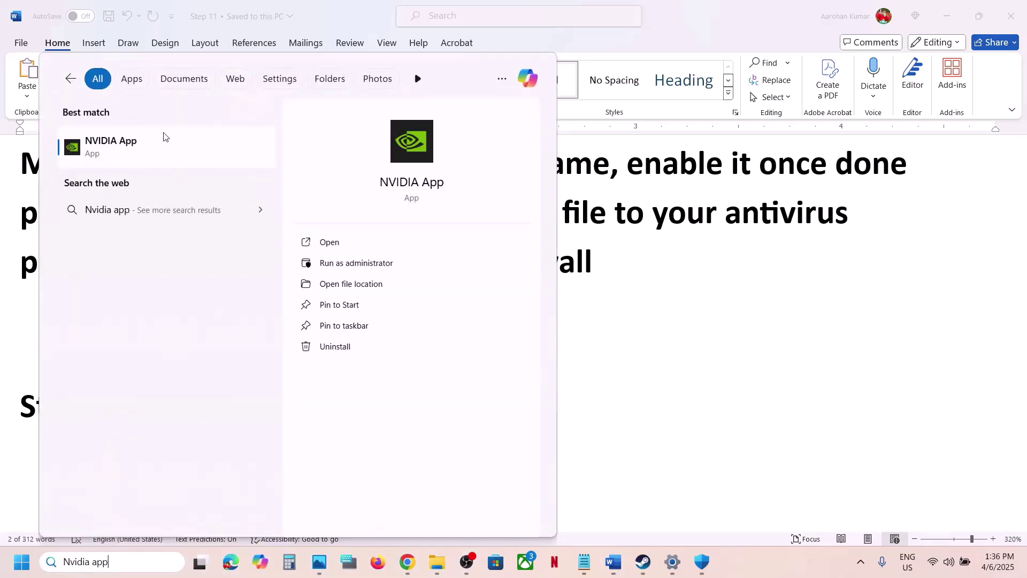
click(130, 147)
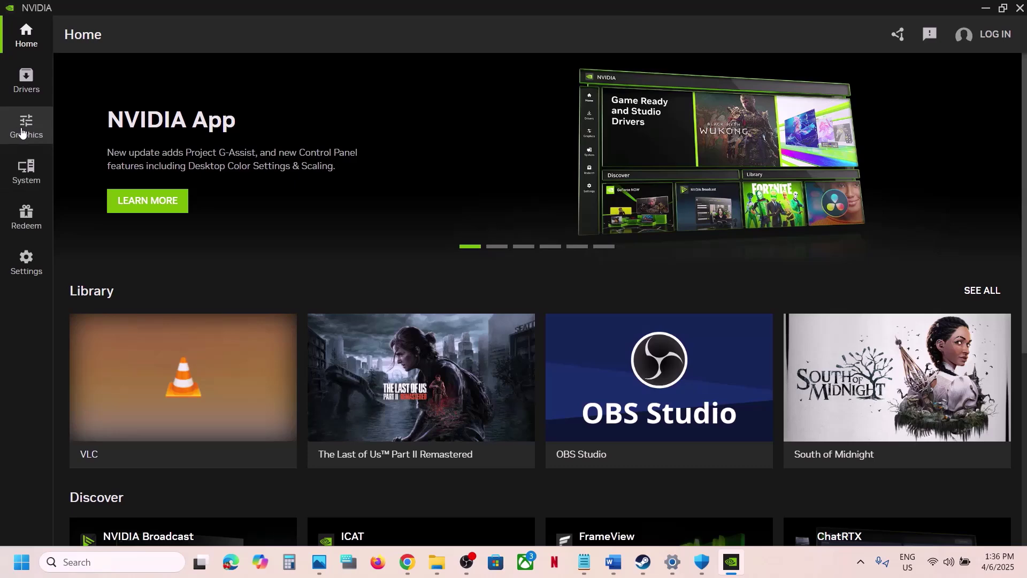
- Optimize The Last of Us Part II Remastered in the graphics program settings and minimize the NVIDIA App
click(22, 132)
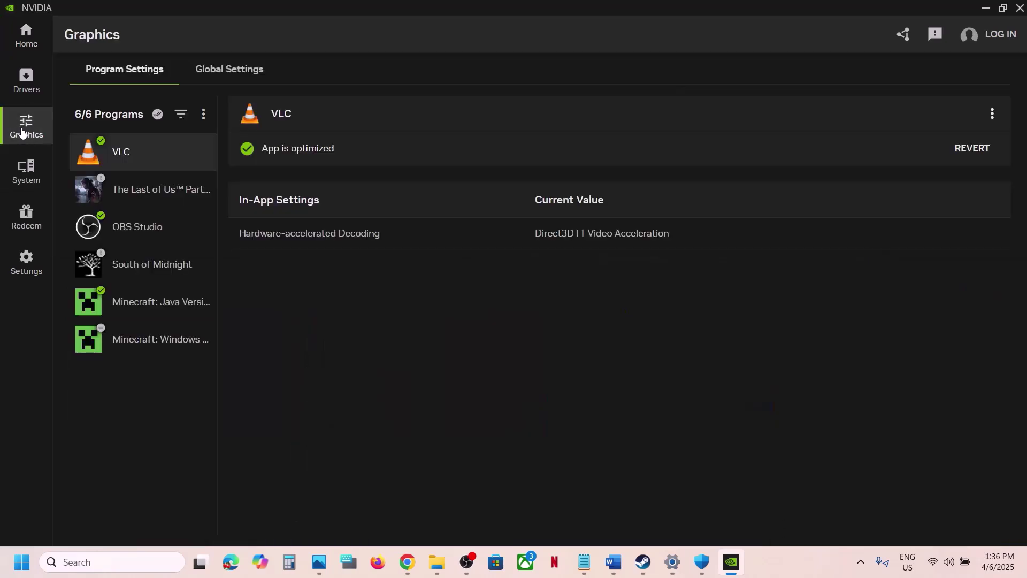
click(159, 199)
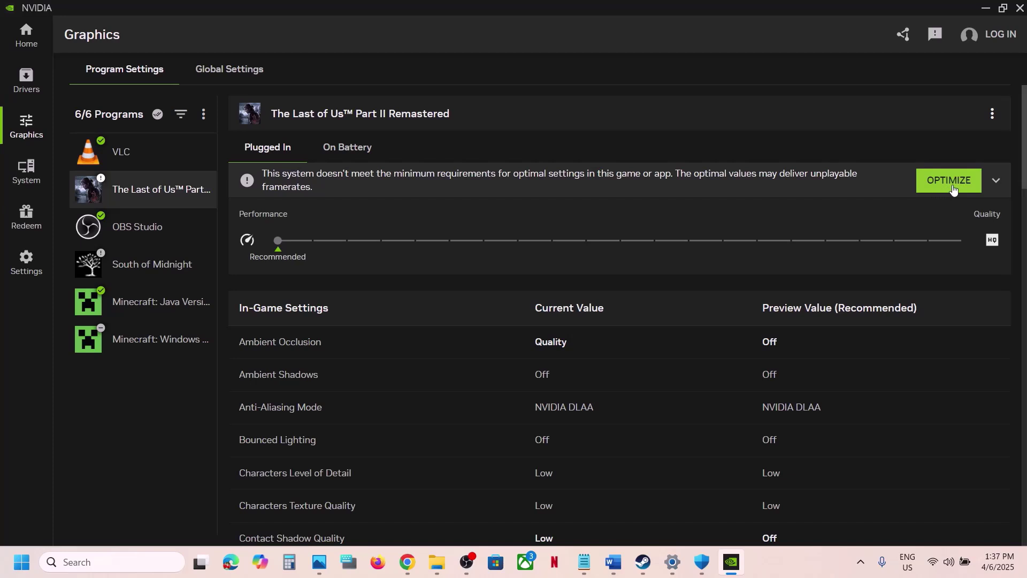
click(953, 187)
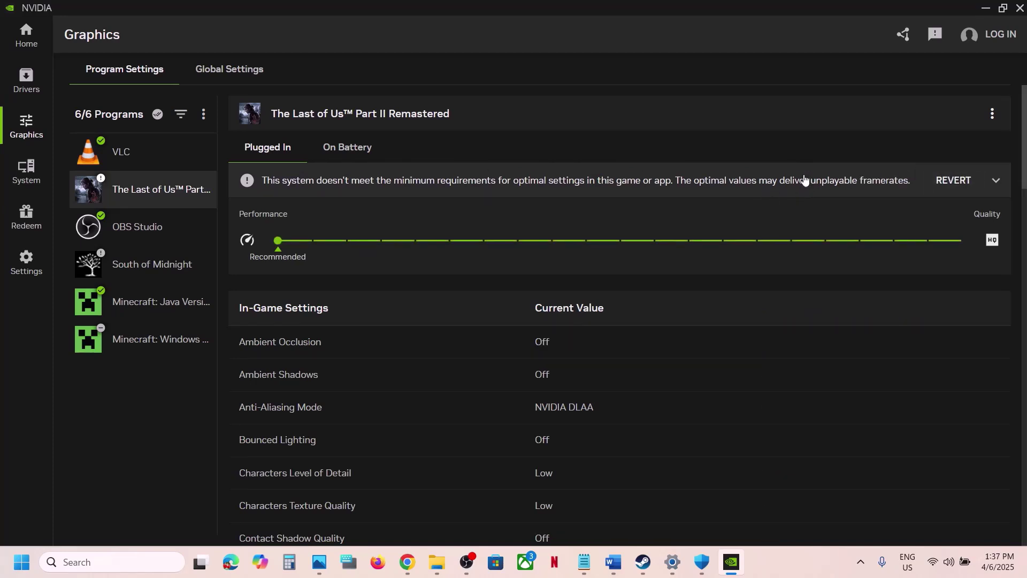
click(989, 9)
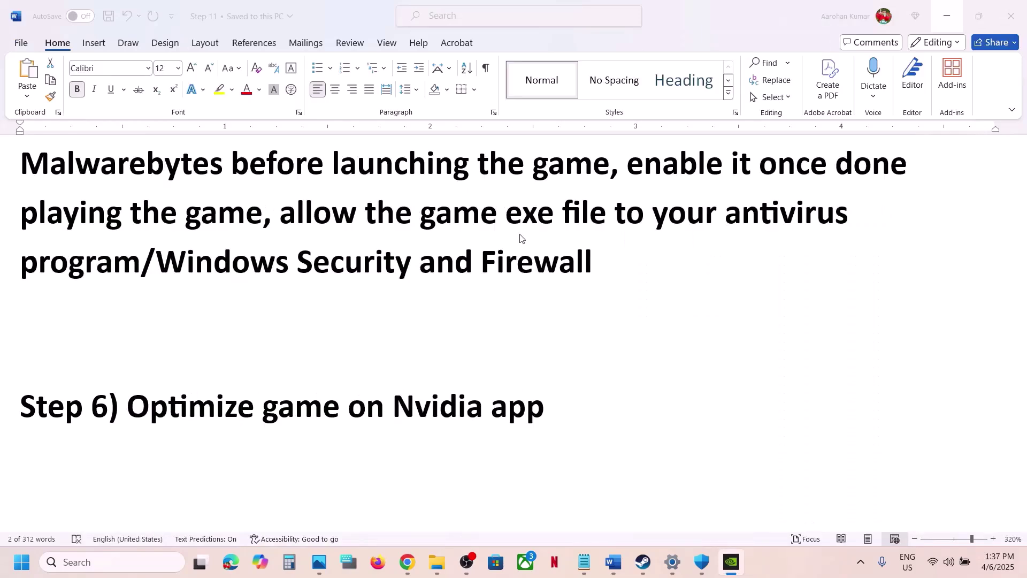
- Copy "View Advanced system settings" from the Word document and open that item through a Windows search
scroll(406, 348, down, 5)
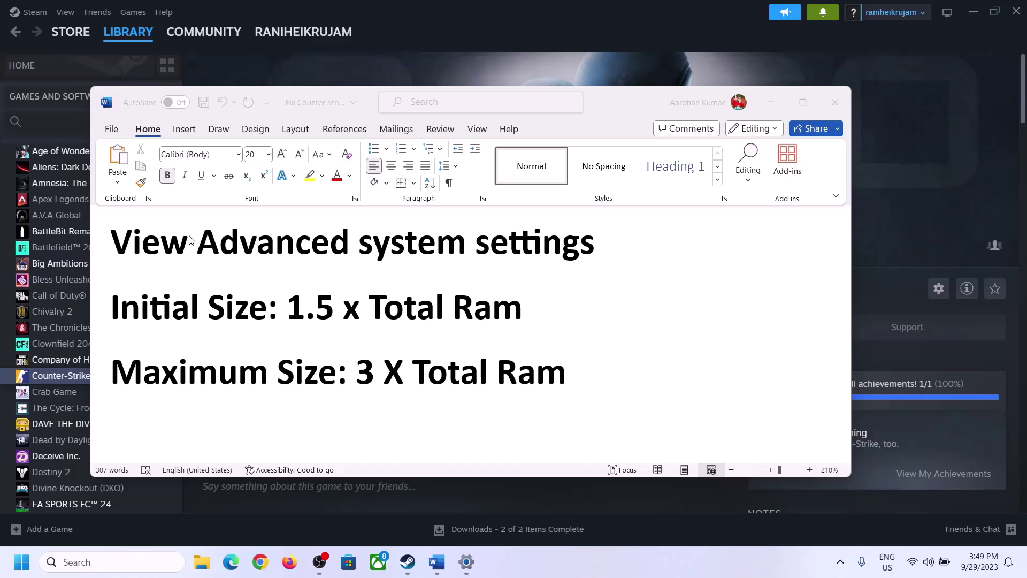
click(144, 247)
drag(123, 247, 555, 266)
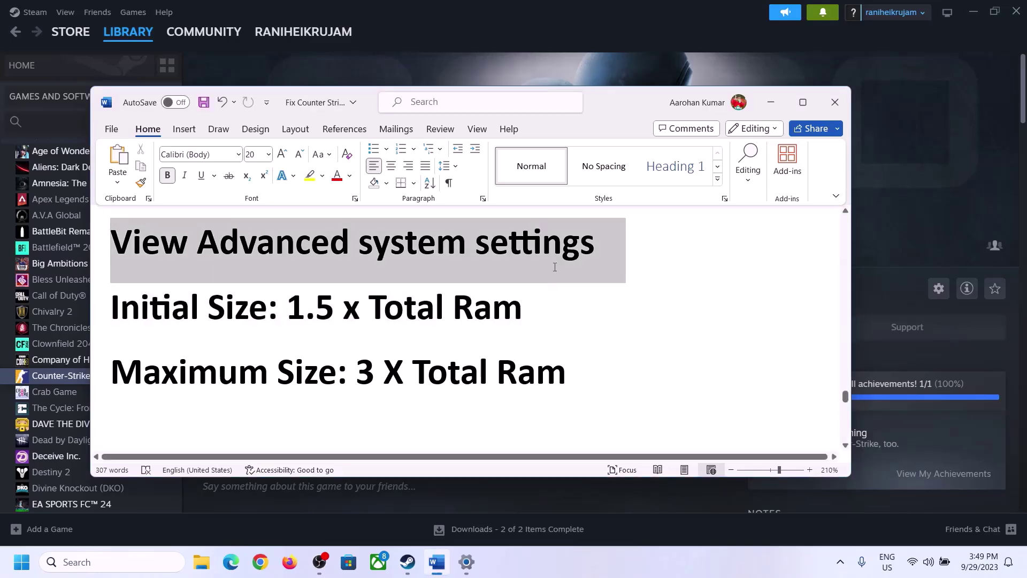
key(ctrl+c)
click(126, 559)
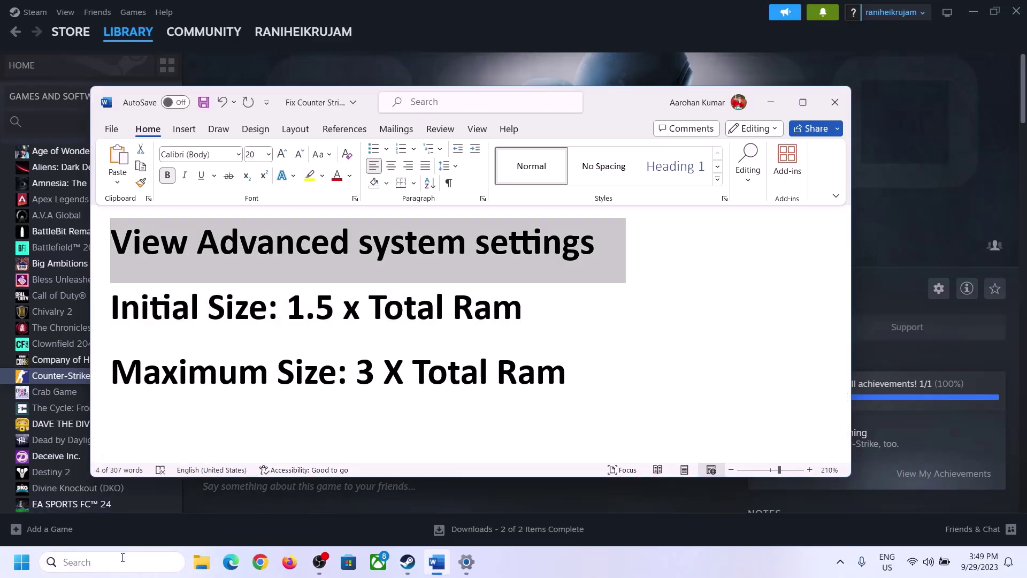
key(ctrl+v)
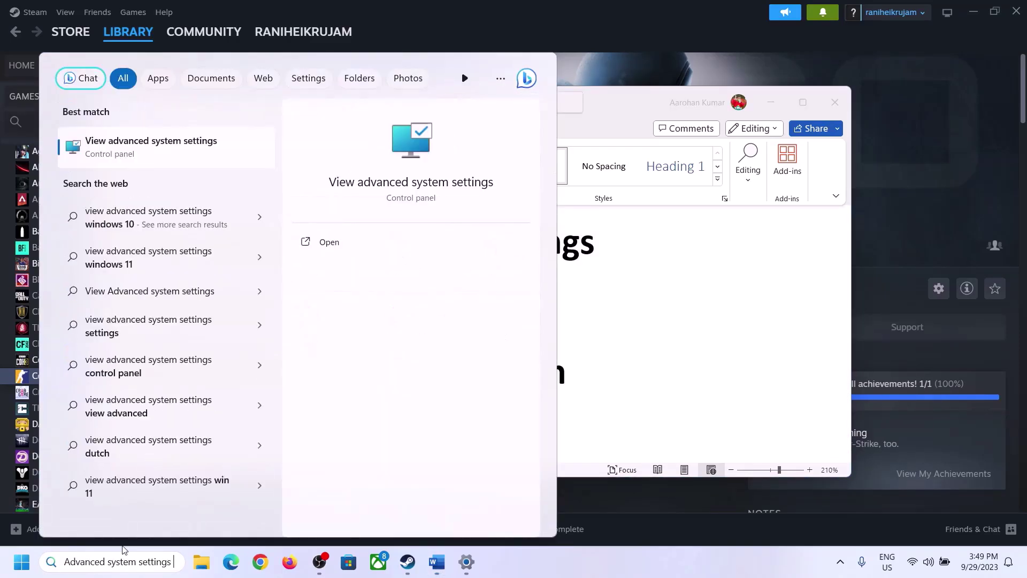
click(146, 156)
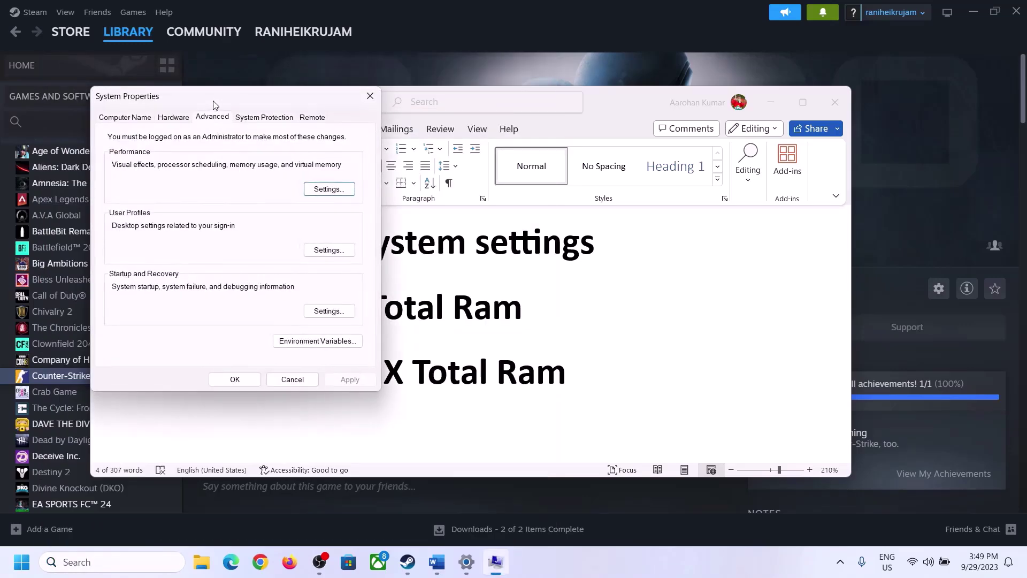
- Move the System Properties dialog aside and open the Virtual Memory settings from the advanced Performance Options
drag(213, 104, 459, 186)
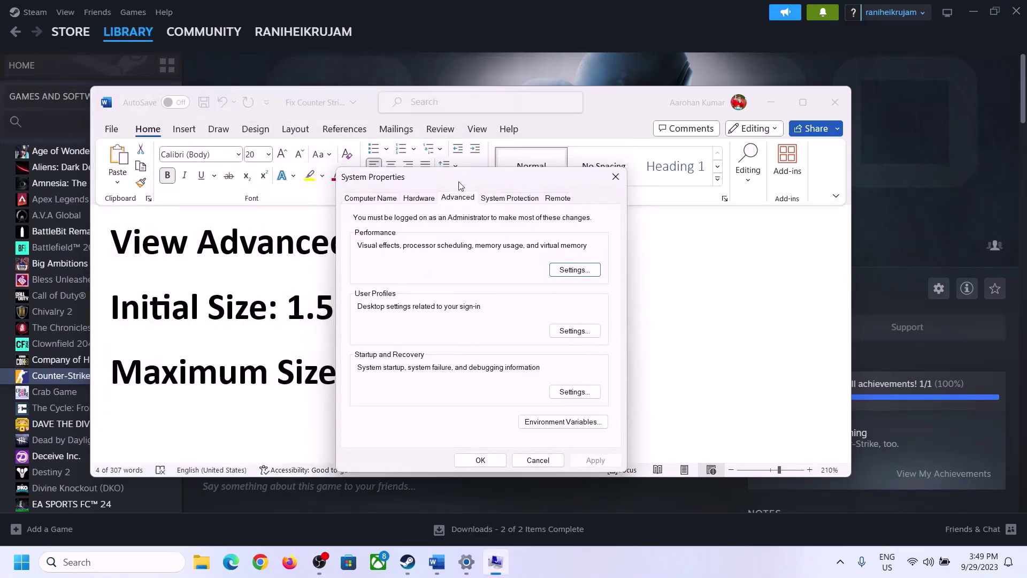
click(574, 271)
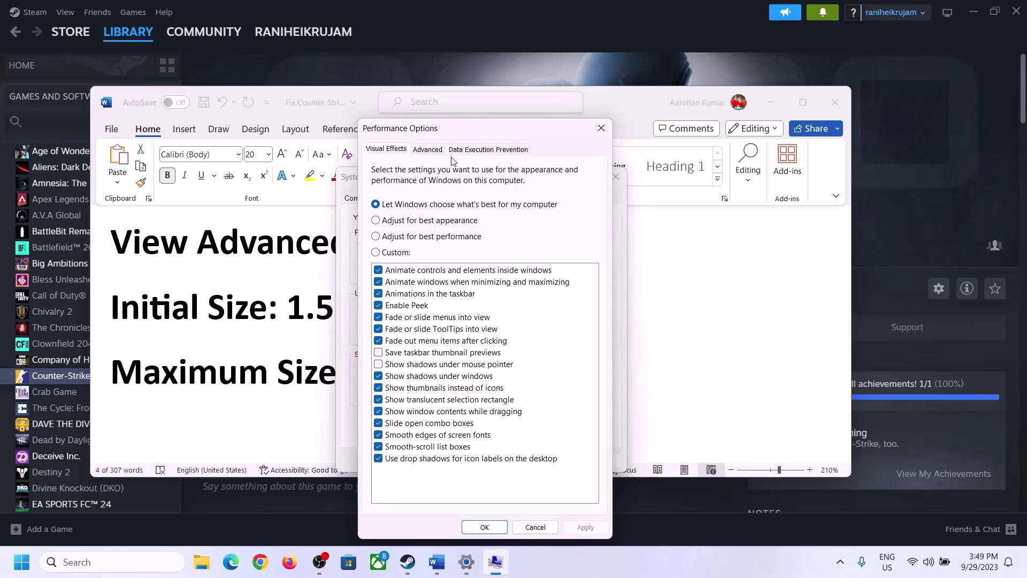
click(428, 150)
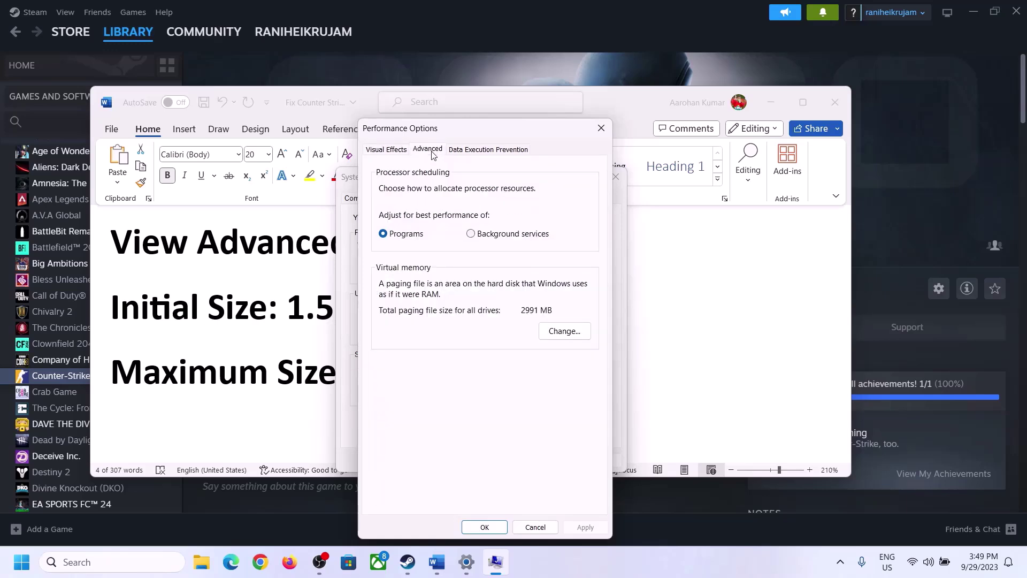
click(567, 330)
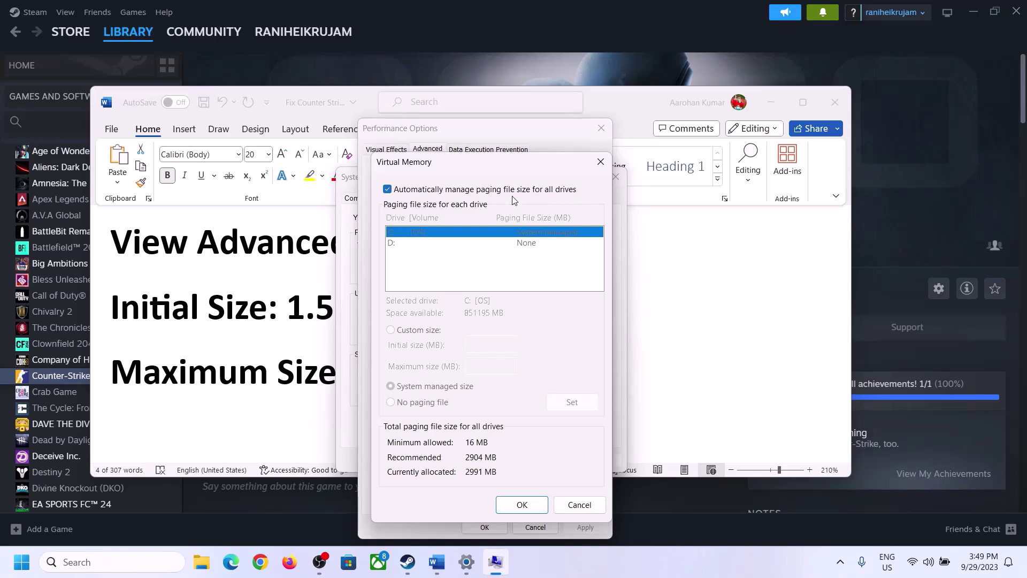
- Disable automatic paging file management for all drives and choose a custom size for drive C
click(387, 191)
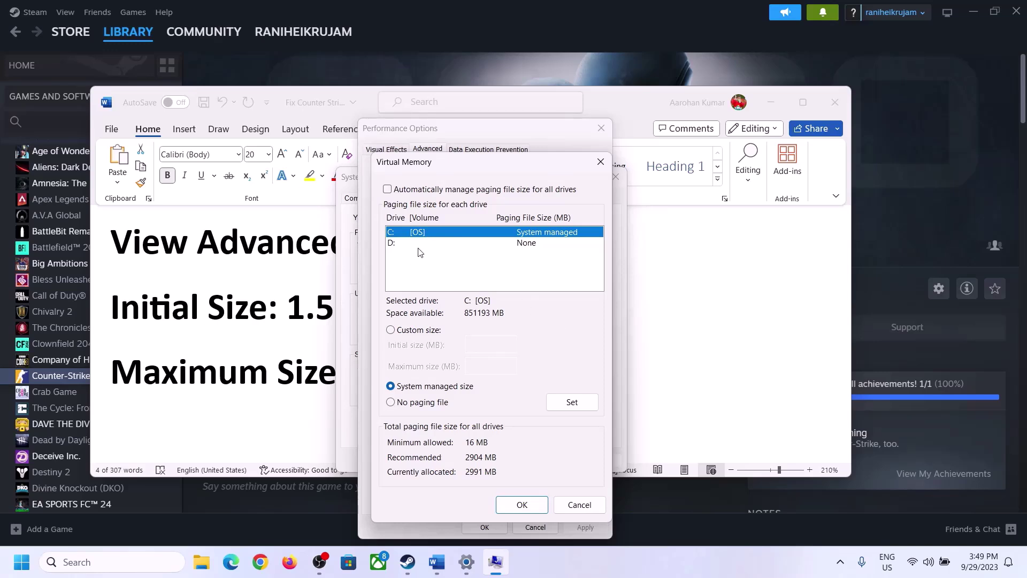
click(391, 331)
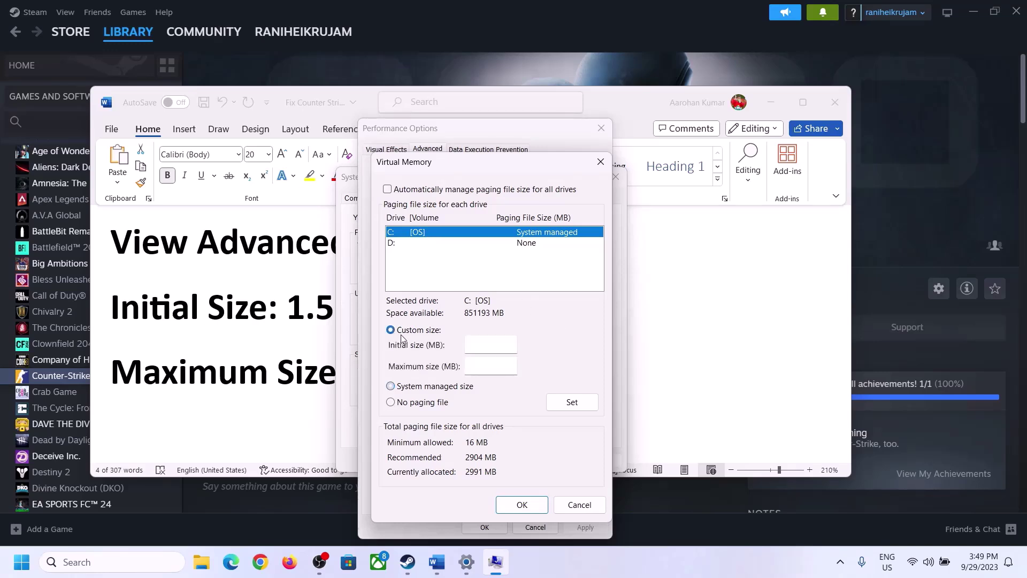
click(492, 344)
- Highlight the "1.5 x Total Ram" initial size rule in the Word document and the installed RAM amount on the System About page in Settings
click(301, 316)
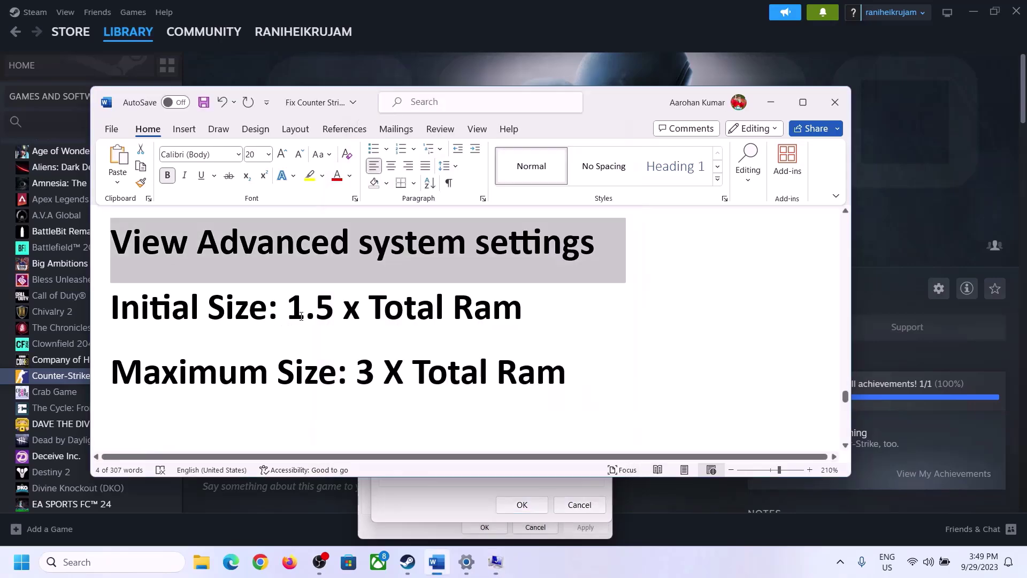
drag(295, 307, 476, 319)
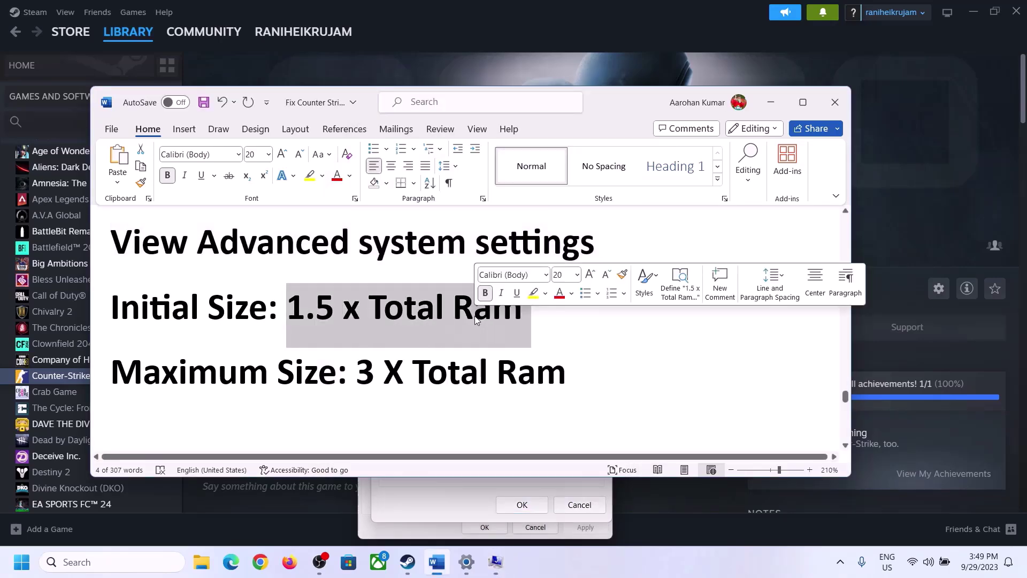
click(466, 562)
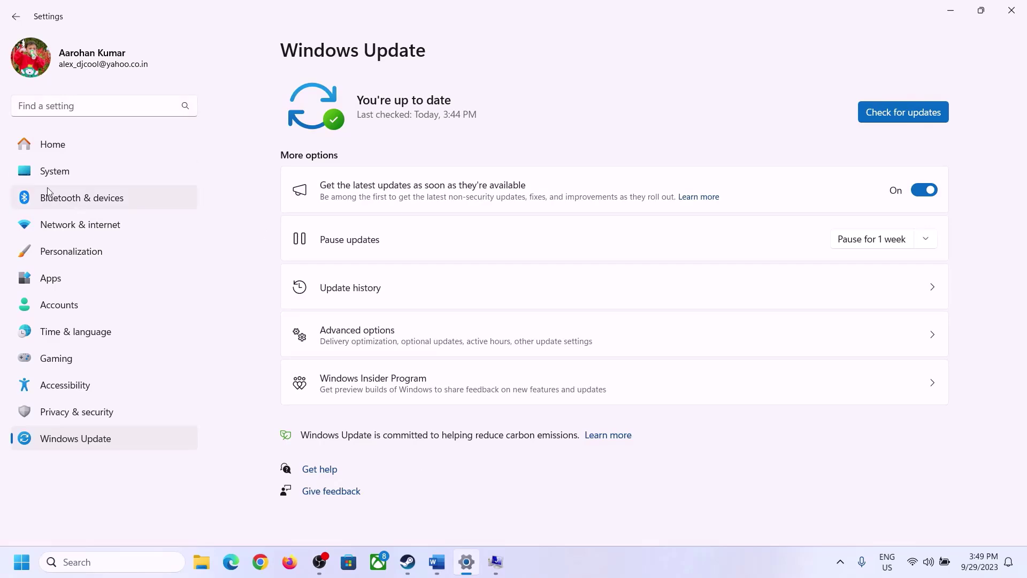
click(45, 173)
scroll(374, 422, down, 8)
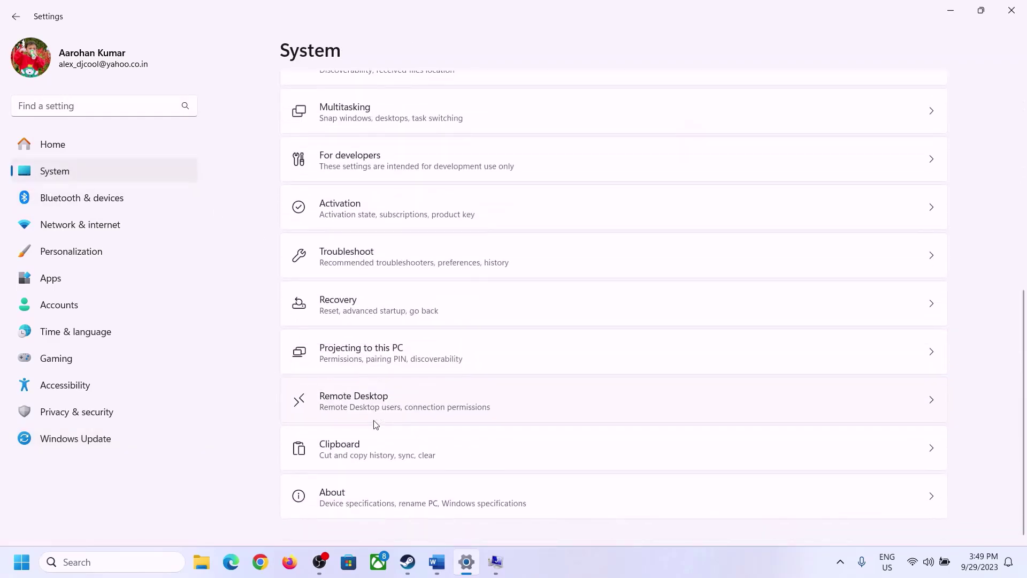
click(338, 509)
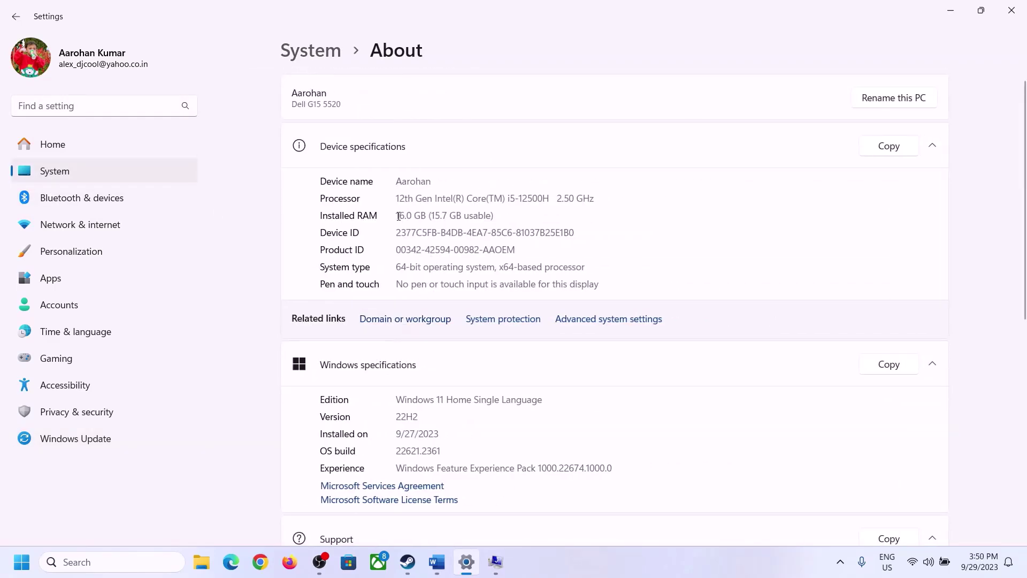
drag(405, 215, 391, 215)
click(414, 216)
drag(405, 214, 394, 215)
- Launch Calculator through the Run command "calc" and place it beside the Virtual Memory dialog, rechecking the initial size rule in Word
click(490, 563)
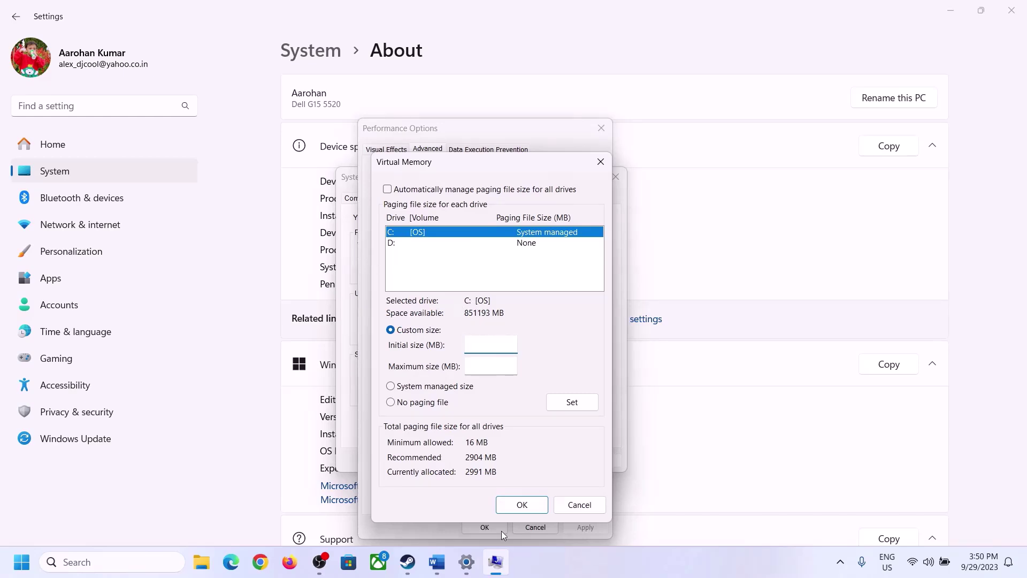
mouse_move(467, 562)
mouse_move(461, 490)
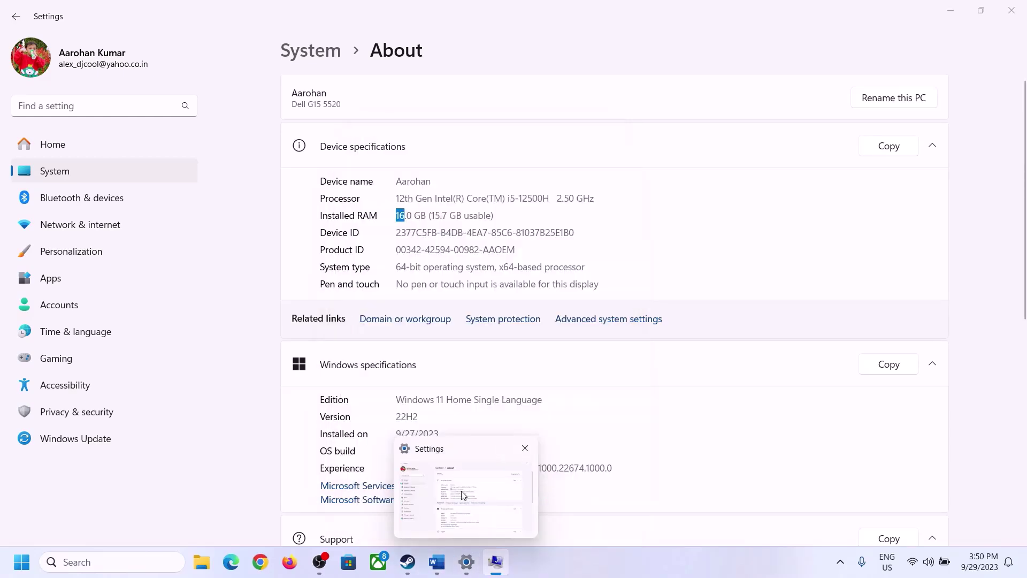
key(super+r)
text(c)
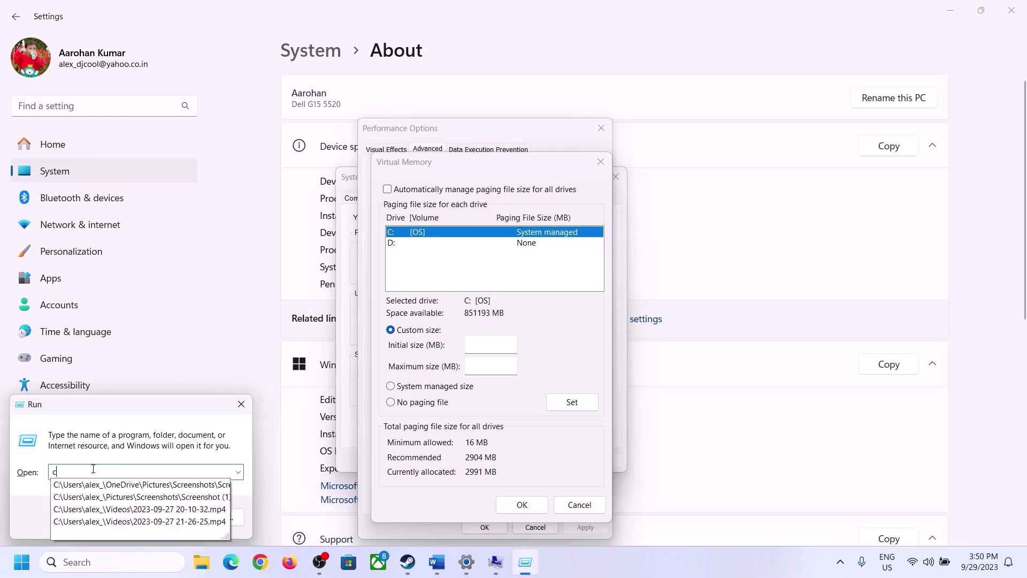
text(alc)
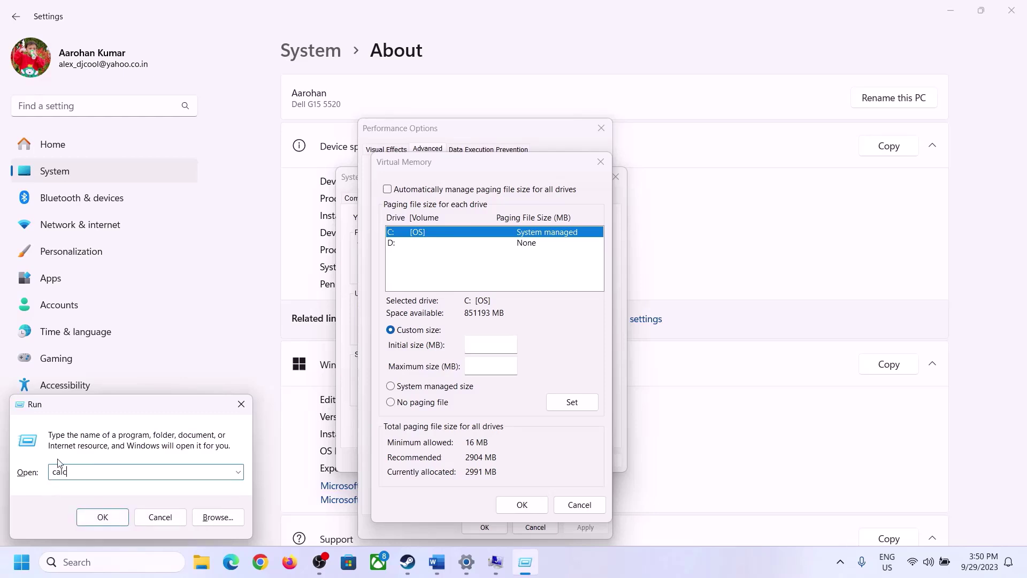
click(102, 517)
drag(128, 19, 749, 176)
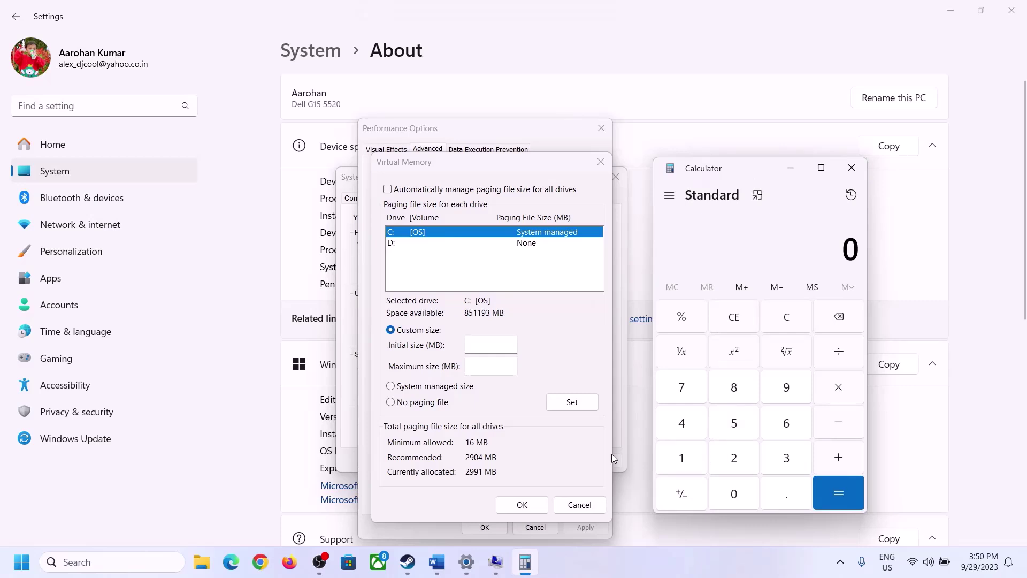
click(436, 570)
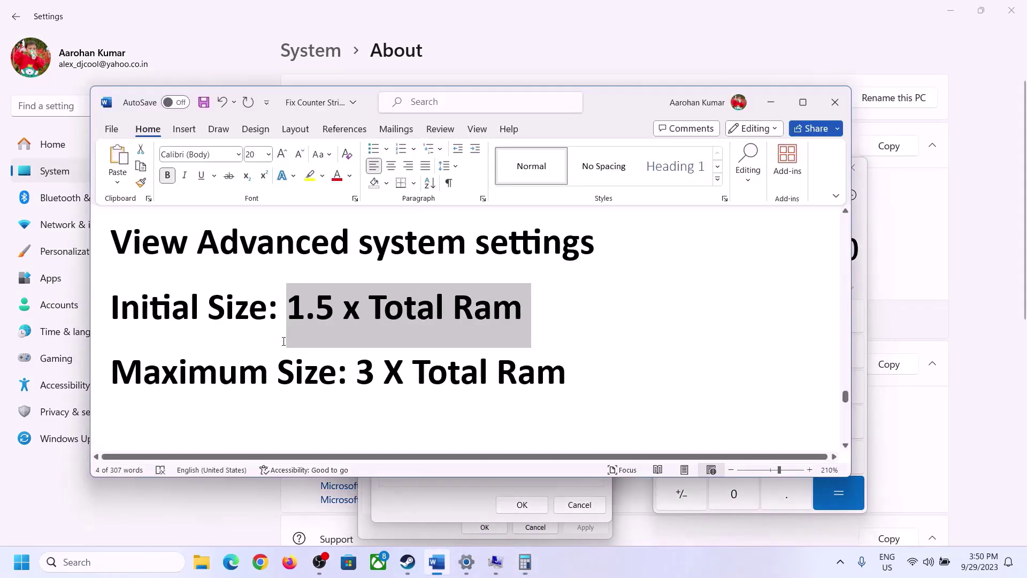
click(524, 561)
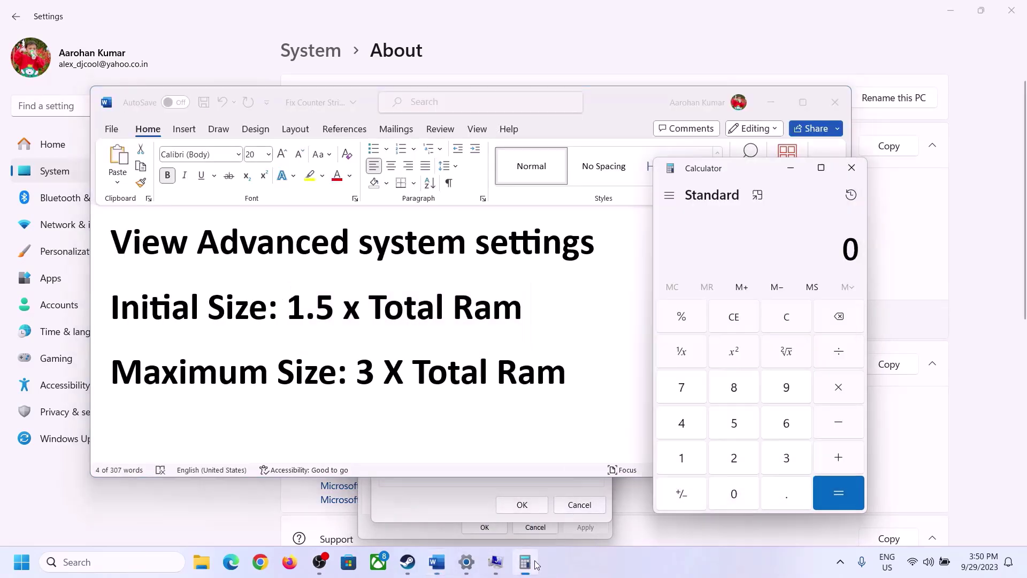
click(683, 460)
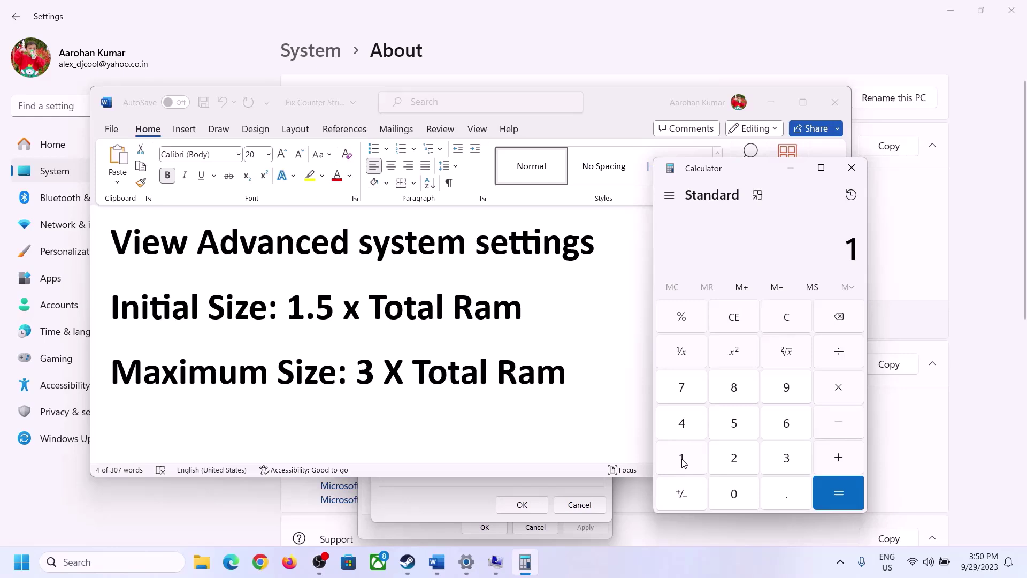
click(782, 432)
click(789, 325)
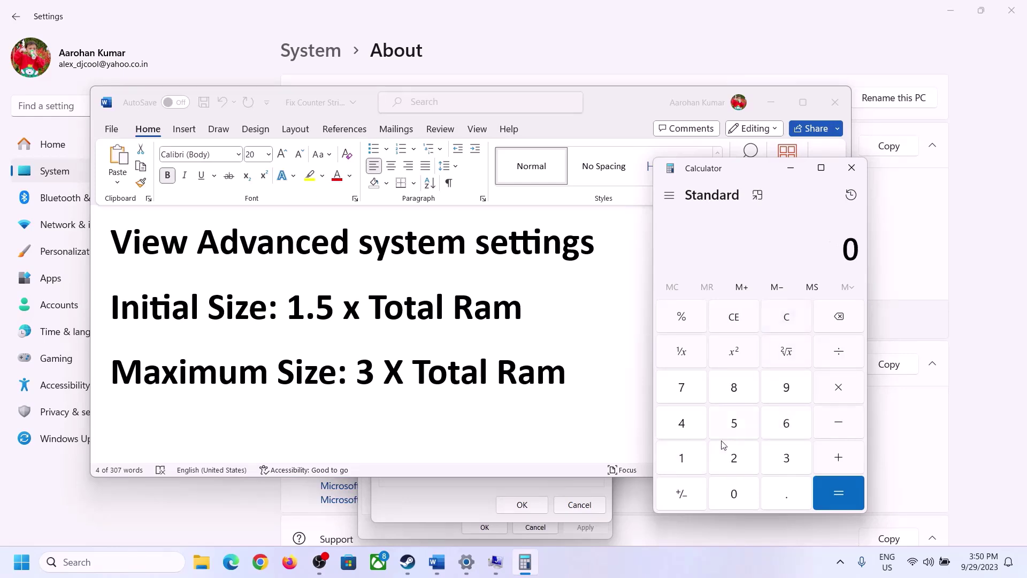
- Multiply 16 by 1024 in Calculator to convert the installed RAM from GB to MB
click(689, 459)
click(769, 427)
click(839, 387)
click(685, 463)
click(735, 501)
click(737, 464)
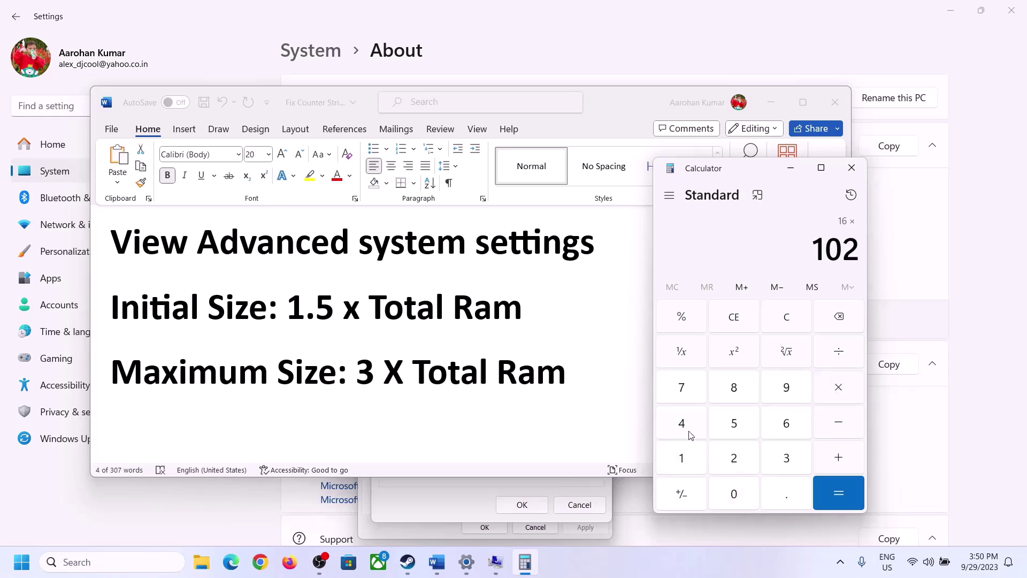
click(690, 431)
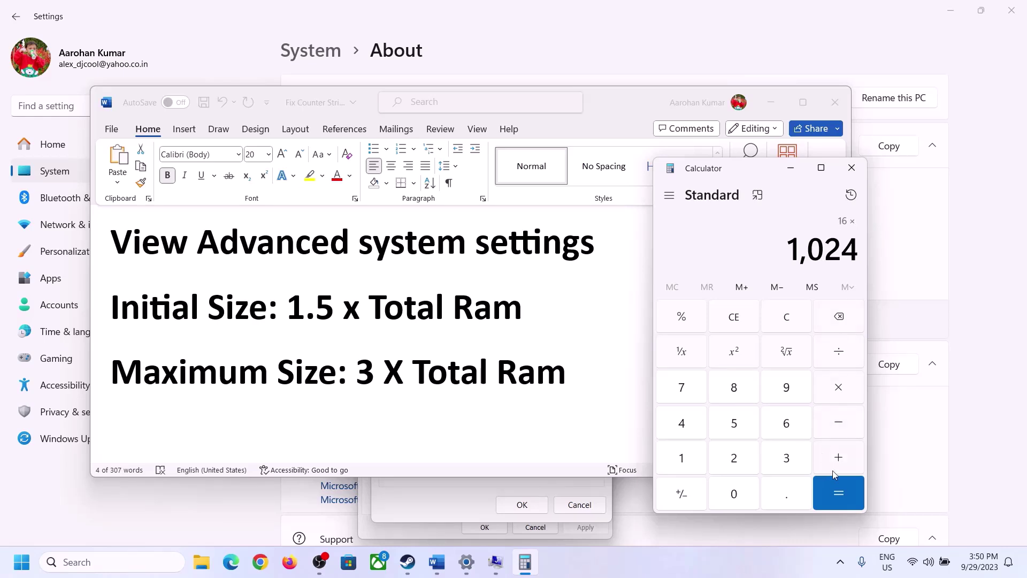
click(837, 497)
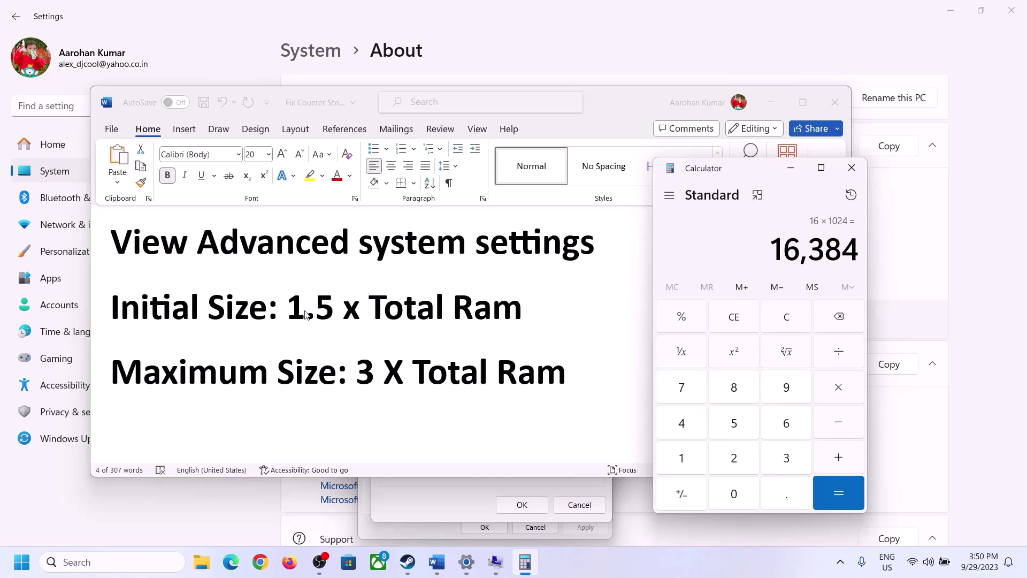
- Multiply the converted RAM amount by 1.5 to calculate the initial paging file size
click(840, 393)
click(696, 464)
click(781, 503)
click(736, 425)
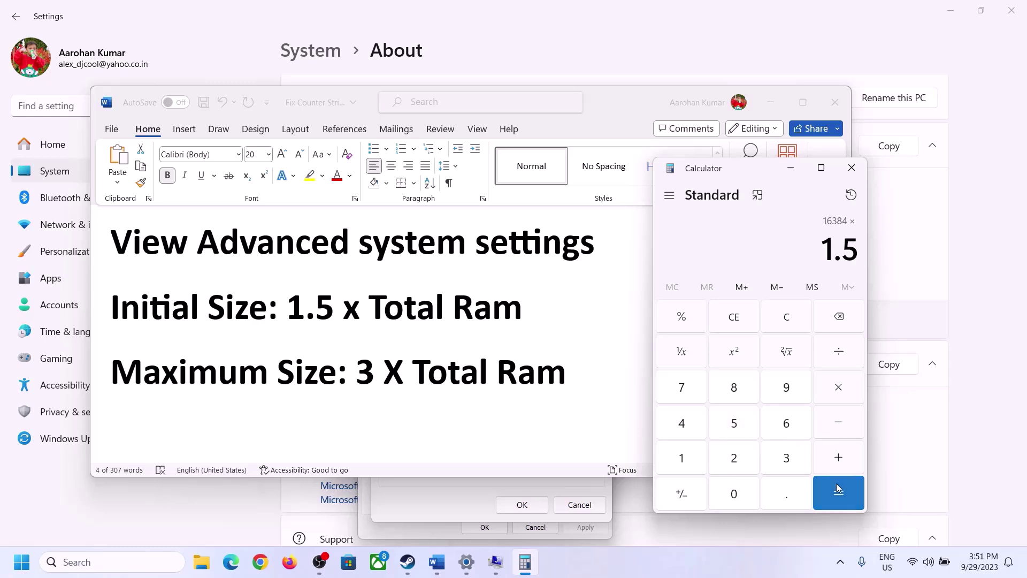
click(836, 487)
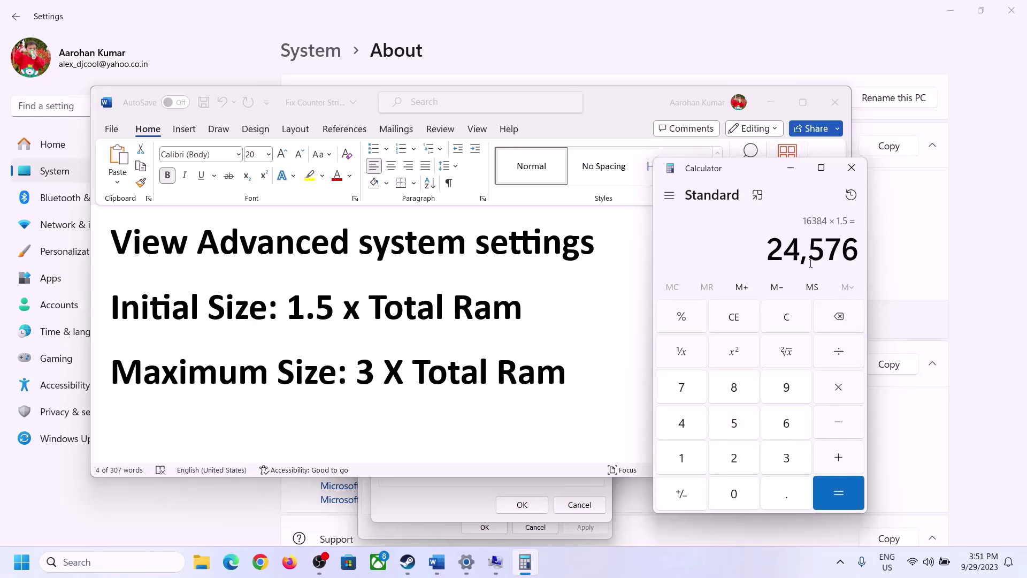
- Set the initial paging file size for drive C to 24576 MB in the Virtual Memory dialog
click(476, 479)
click(486, 347)
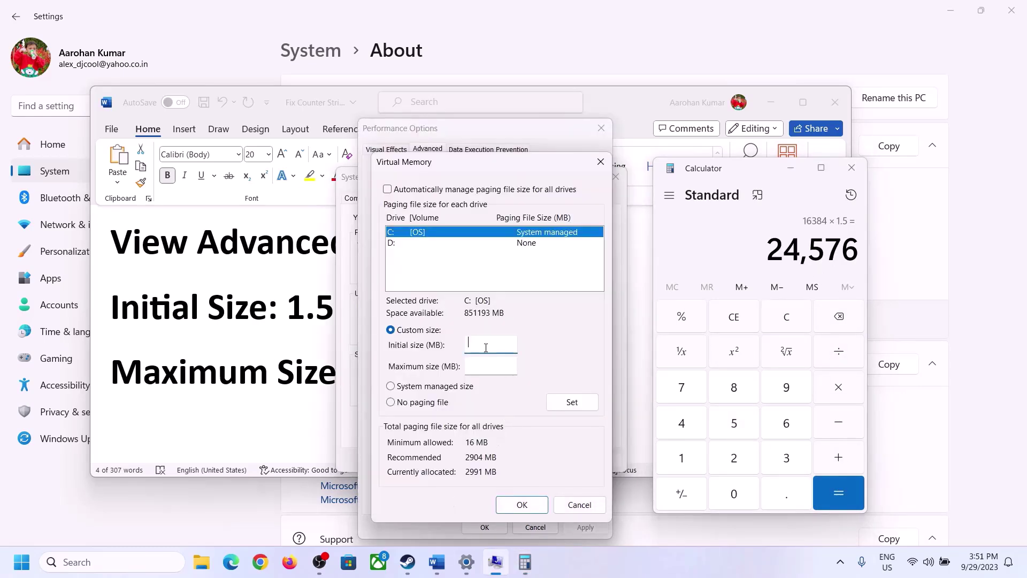
text(24576)
click(515, 365)
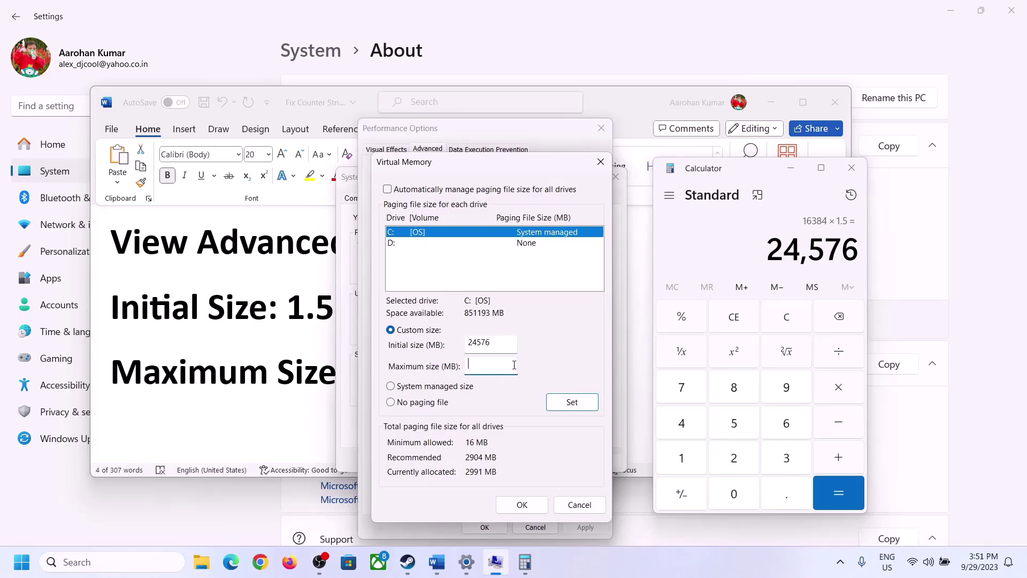
- Review the maximum size rule in Word and the installed RAM in Settings, clearing the previous Calculator result in between
click(297, 378)
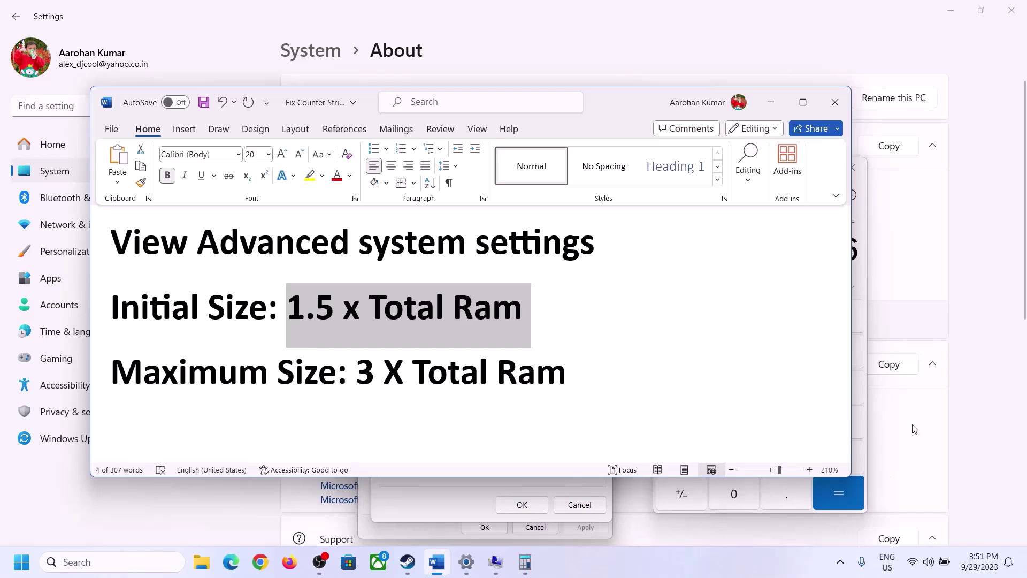
click(862, 277)
click(795, 318)
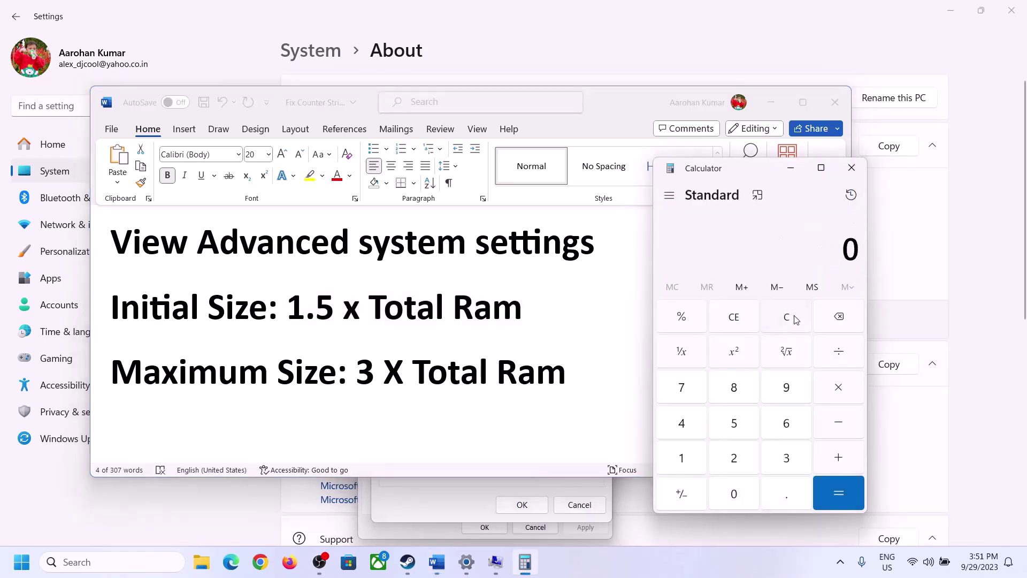
click(473, 569)
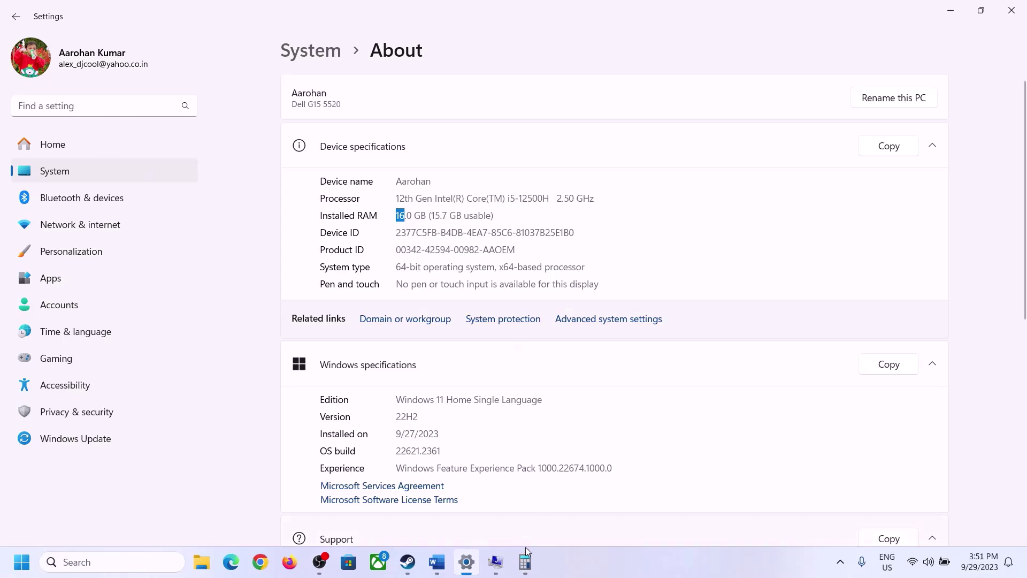
- Return to Calculator and convert the 16 GB of RAM to MB again by multiplying by 1024
click(524, 562)
click(694, 455)
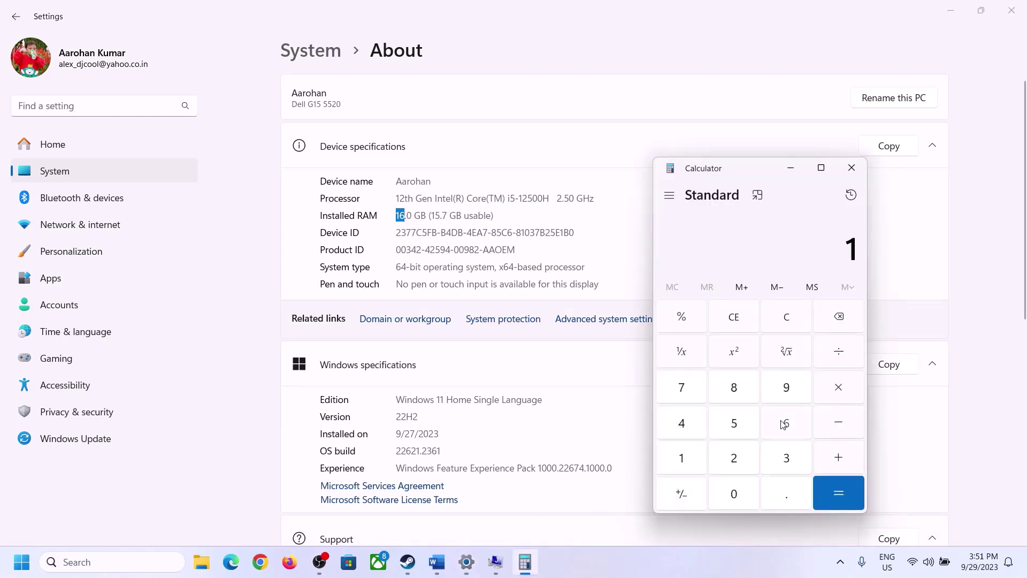
click(784, 425)
click(834, 390)
click(687, 454)
click(728, 483)
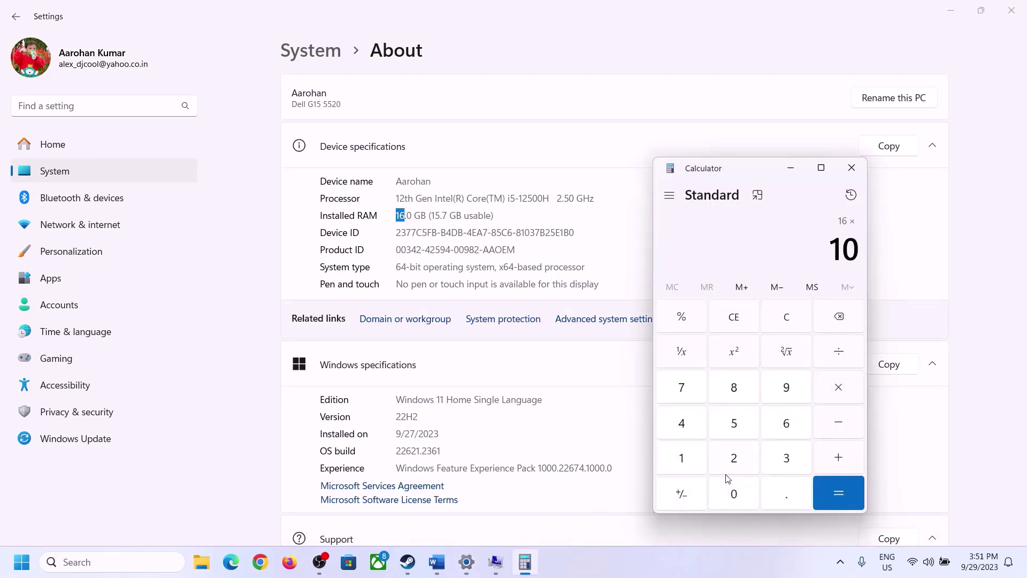
click(735, 456)
click(685, 425)
click(829, 498)
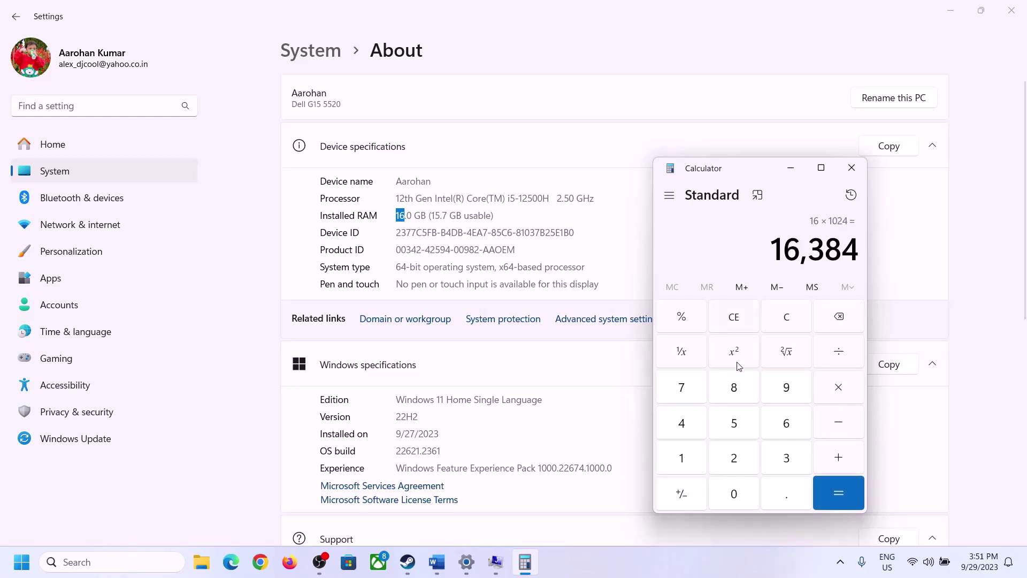
- Recheck the maximum size rule in Word and multiply the RAM amount in MB by 3 in Calculator
click(437, 562)
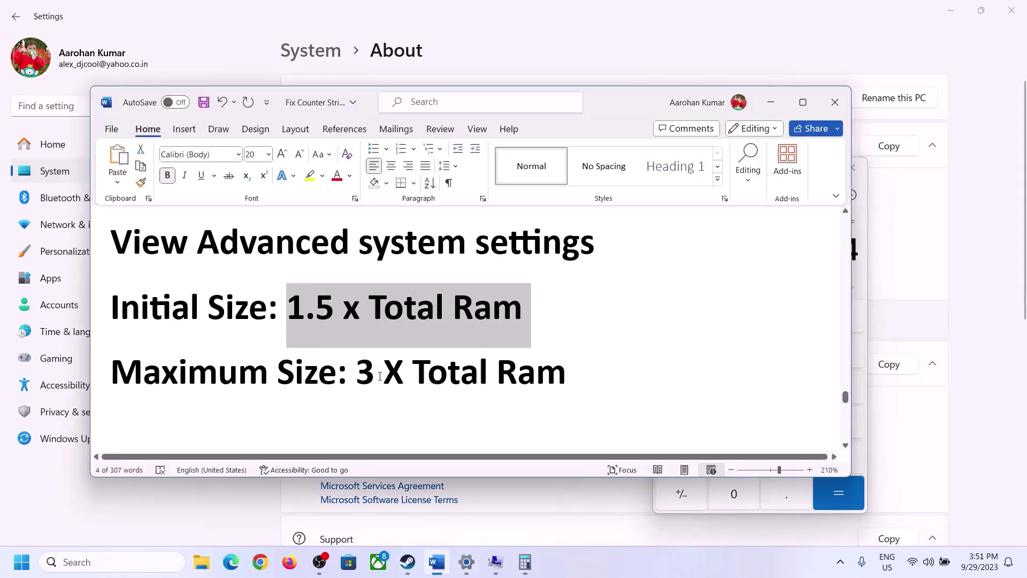
click(524, 561)
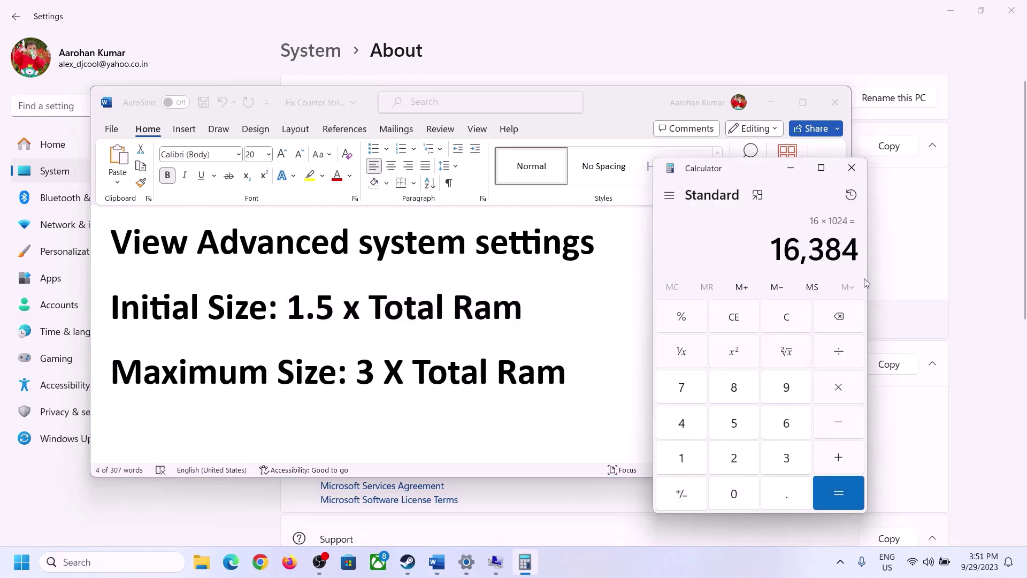
click(839, 390)
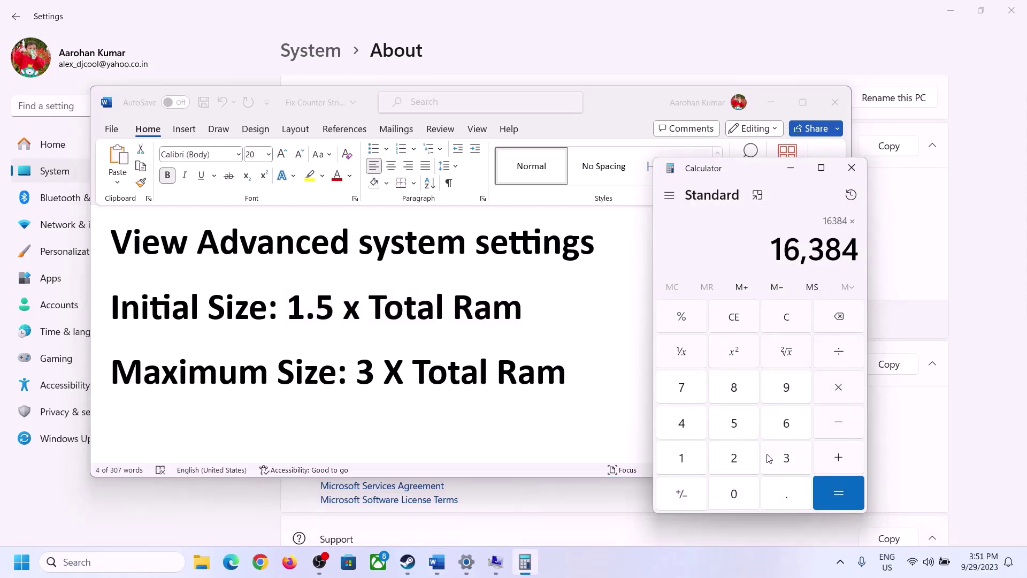
click(784, 458)
click(845, 491)
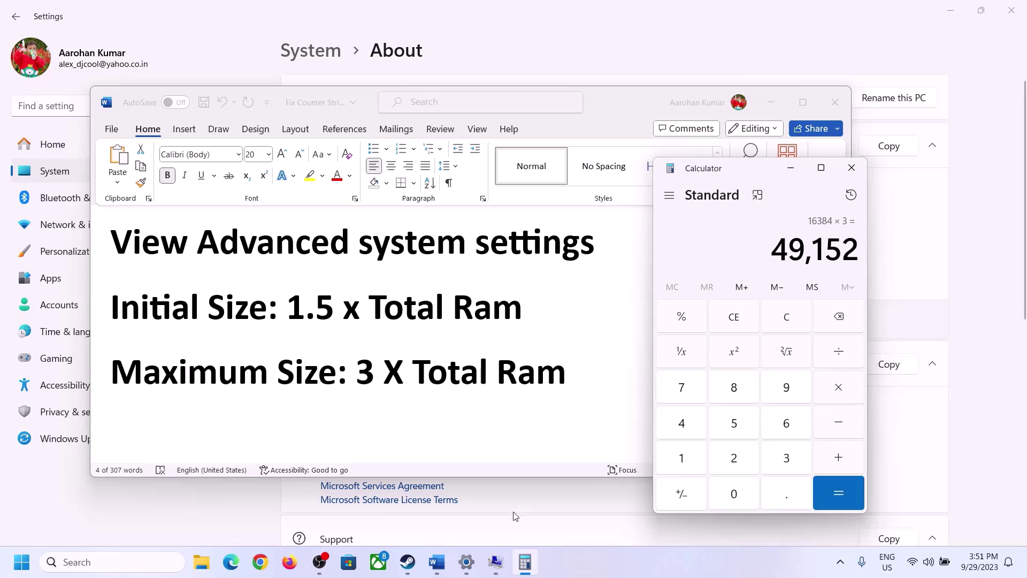
- Set drive C's maximum paging file size to 49152 MB, assign the custom sizes and confirm the Virtual Memory change
click(495, 561)
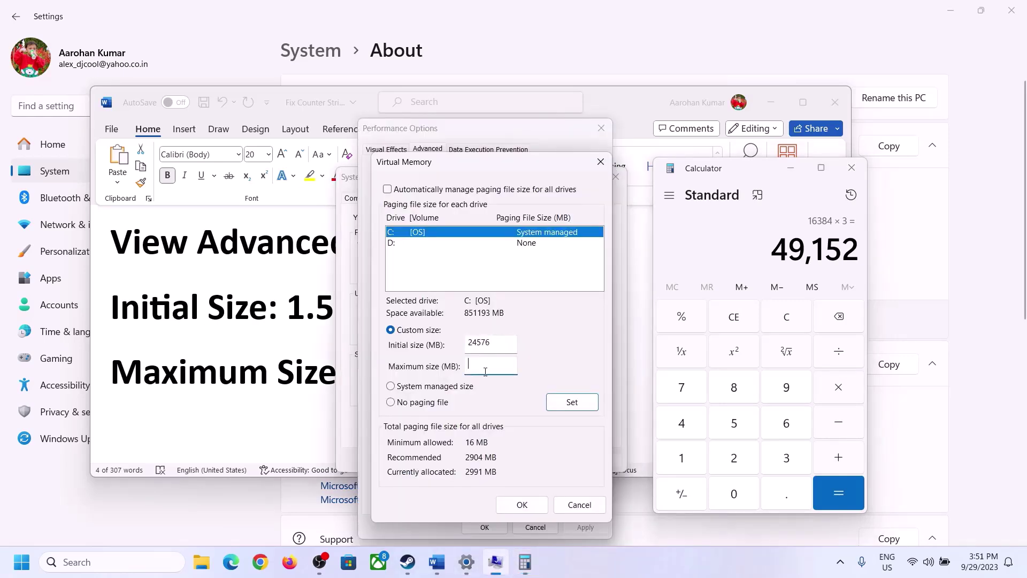
text(49152)
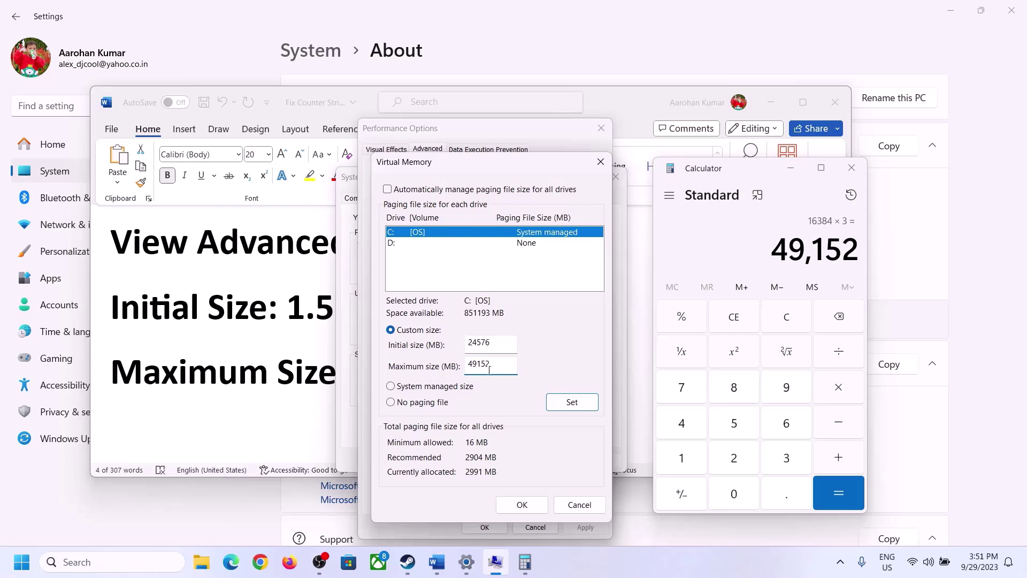
click(572, 404)
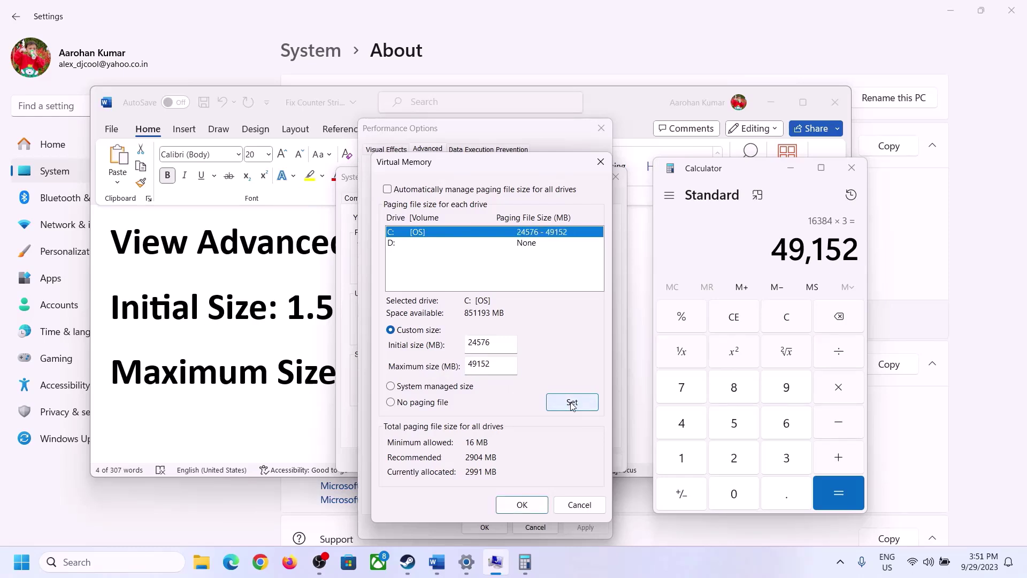
click(523, 505)
click(636, 328)
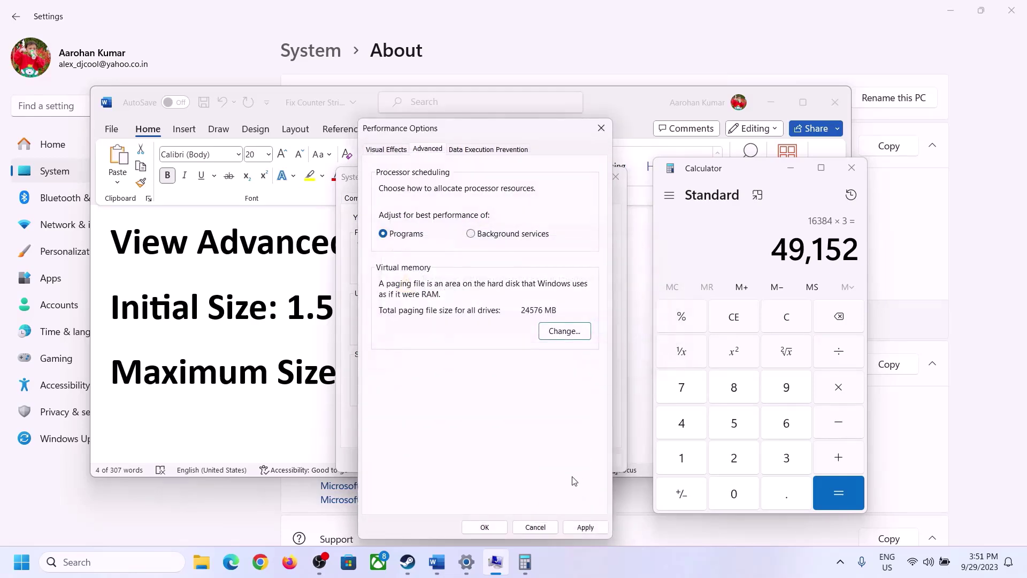
- Apply and confirm the Performance Options and System Properties, and dismiss the restart prompt without restarting
click(570, 528)
click(484, 528)
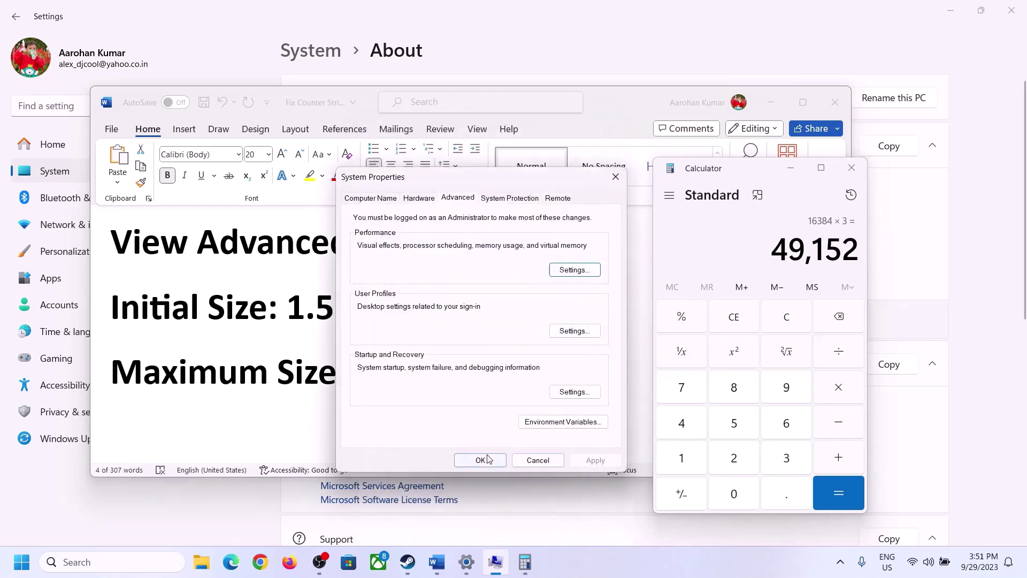
click(484, 459)
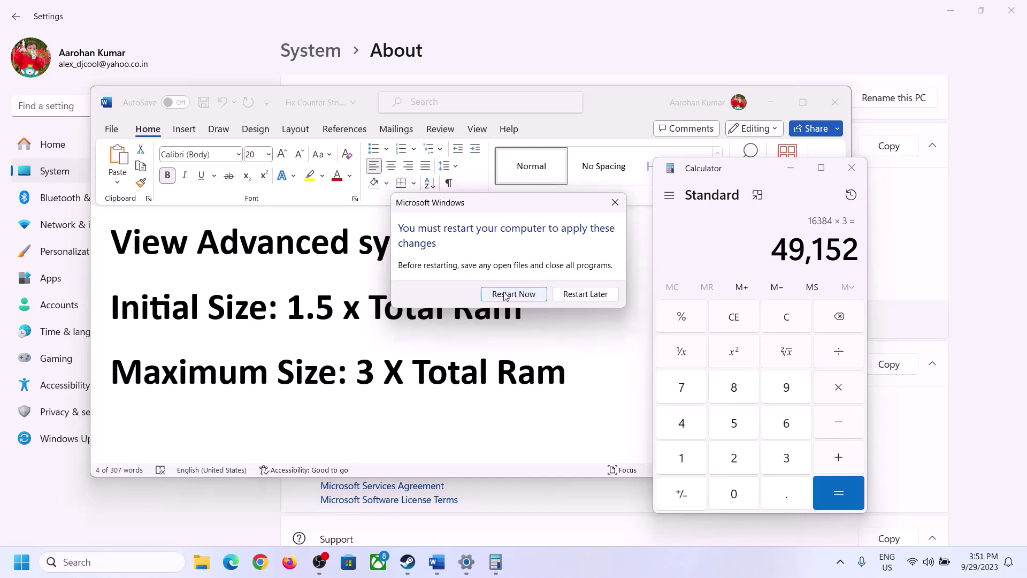
click(615, 202)
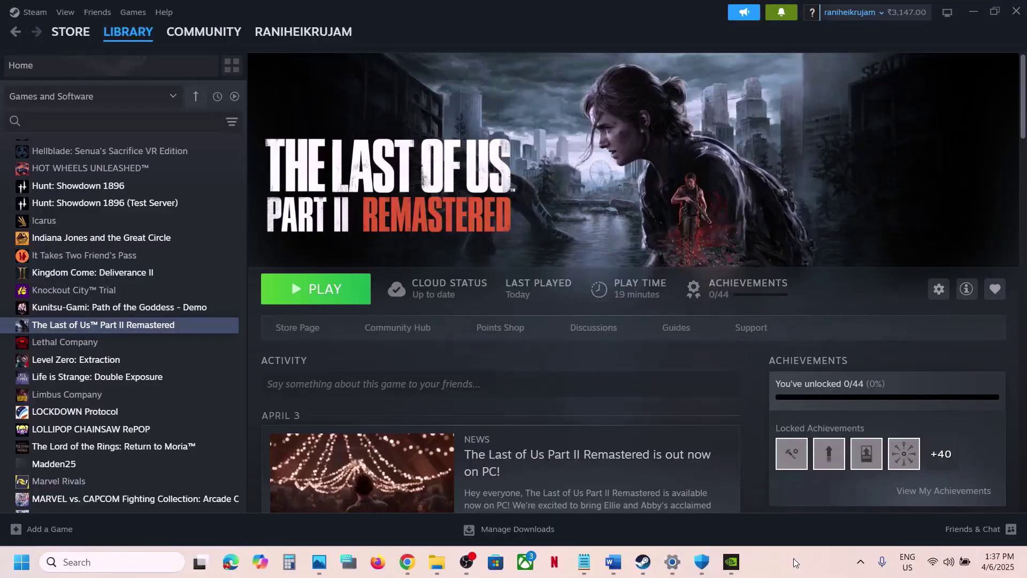
- Switch to Word and highlight "Disable Steam Overlay" in the Step 8 instructions
click(620, 562)
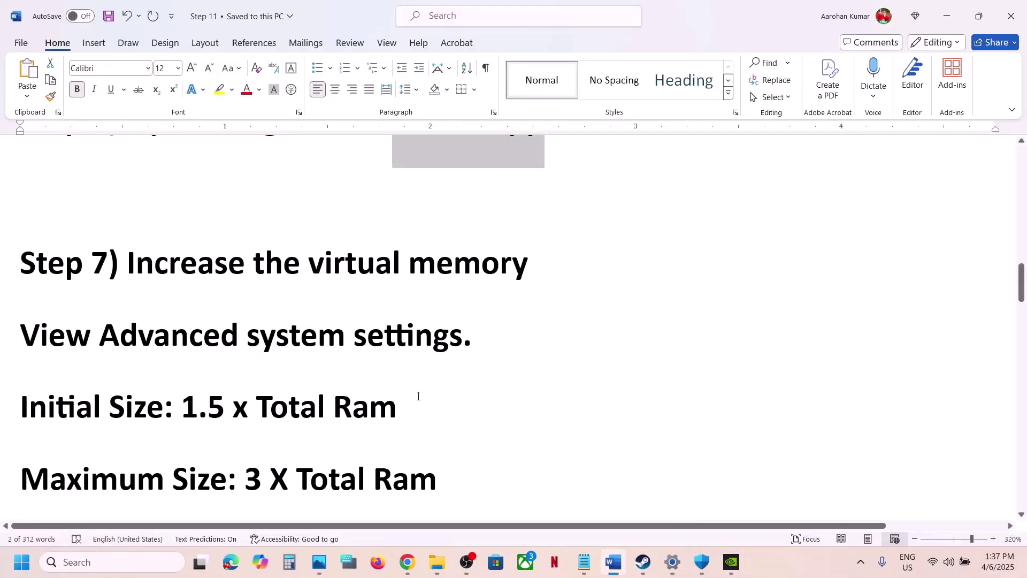
scroll(418, 396, down, 5)
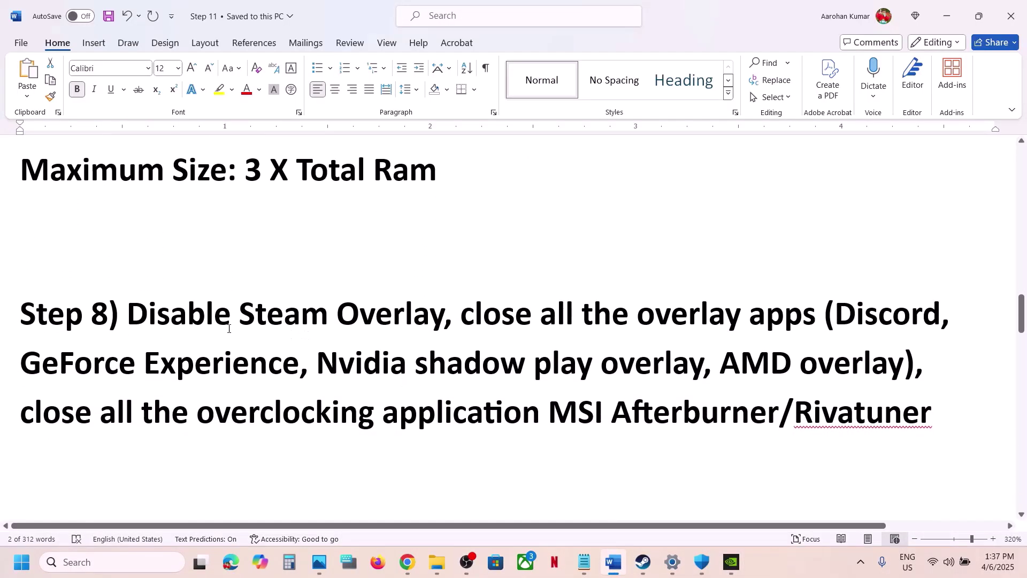
drag(212, 326, 442, 320)
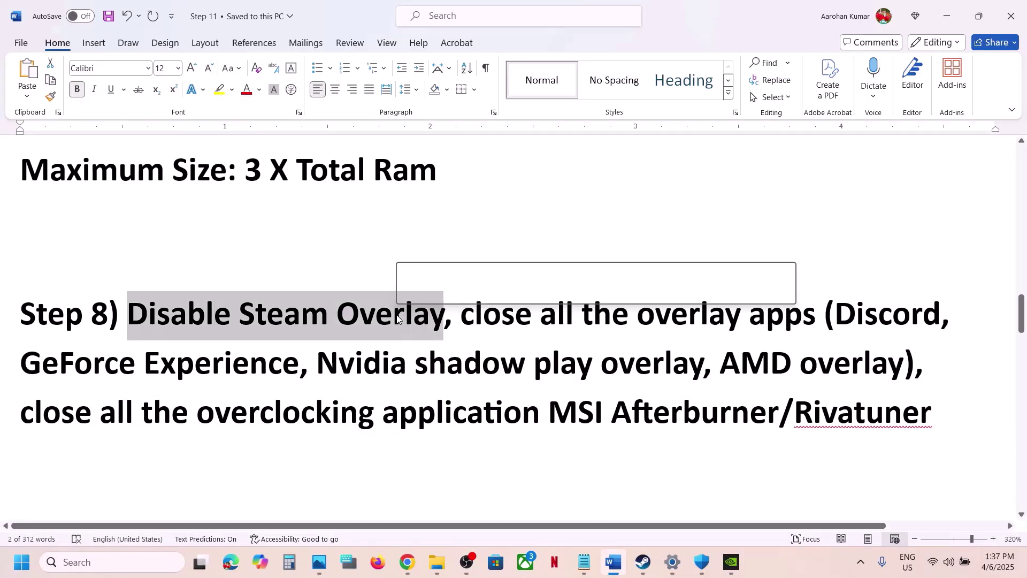
- Switch to Steam and disable the Steam Overlay in the properties of The Last of Us Part II Remastered
click(645, 558)
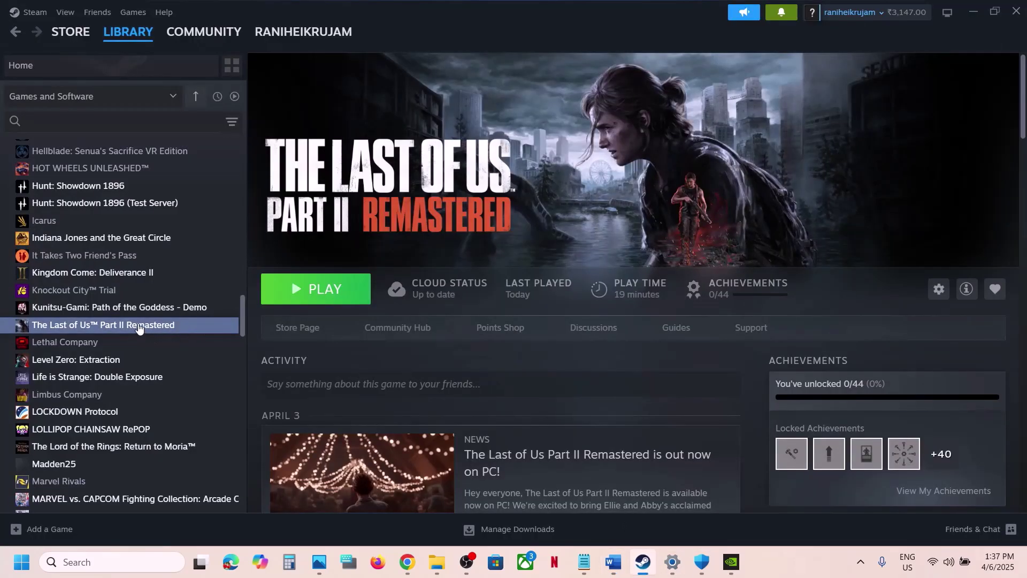
right_click(153, 335)
click(167, 426)
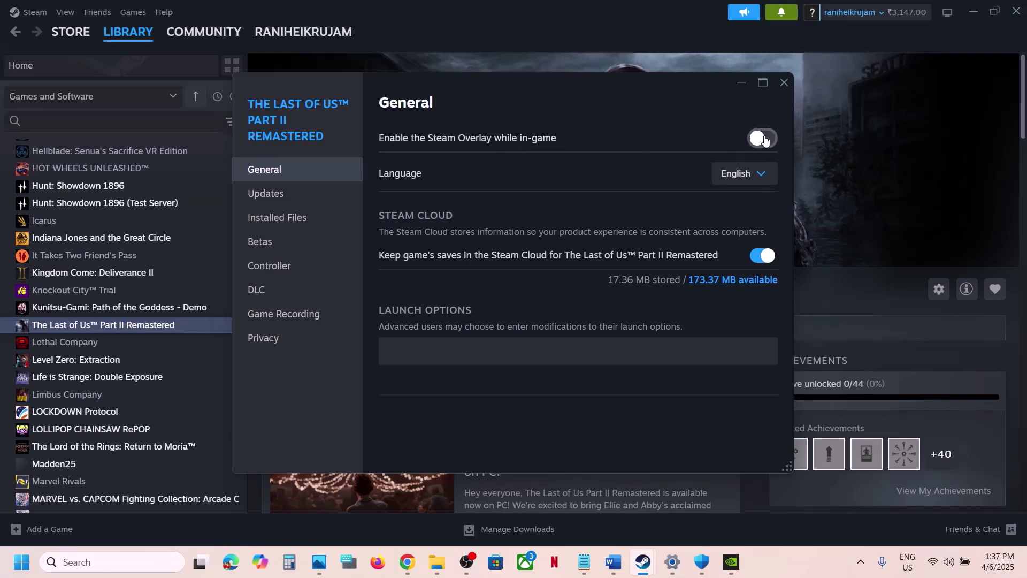
click(784, 82)
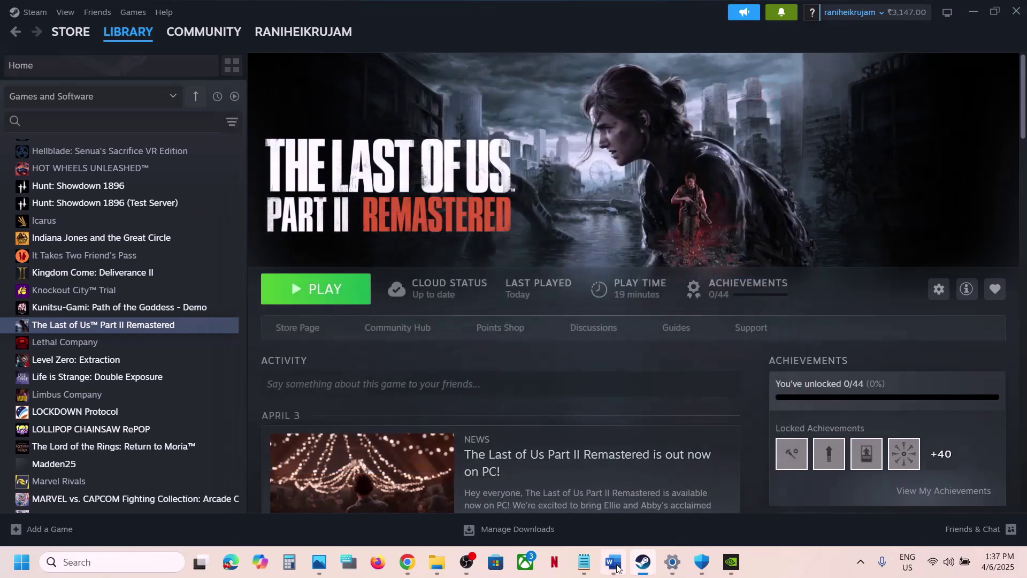
- Return to Word and highlight Discord and GeForce Experience among the overlay apps in Step 8
click(613, 561)
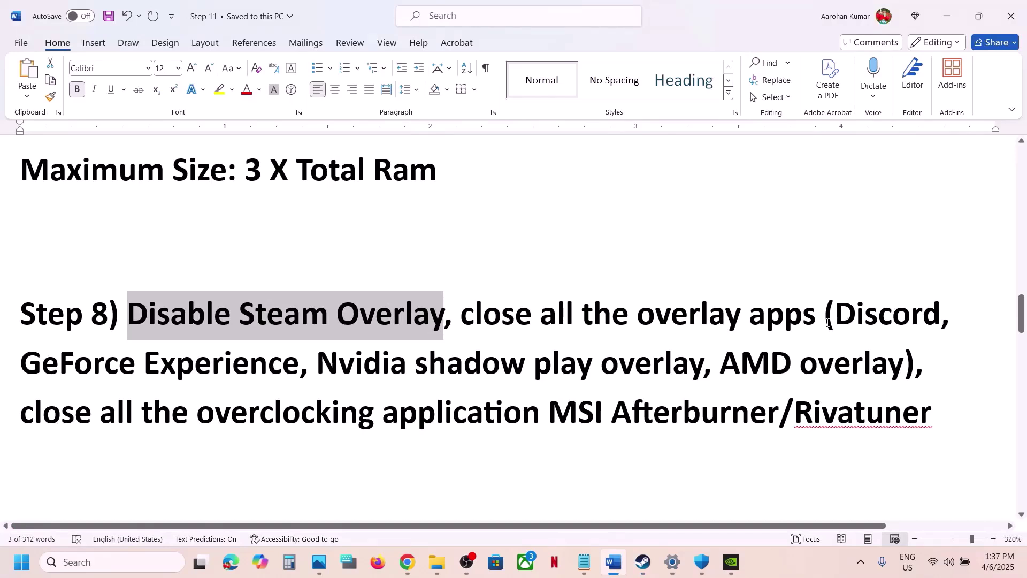
double_click(858, 314)
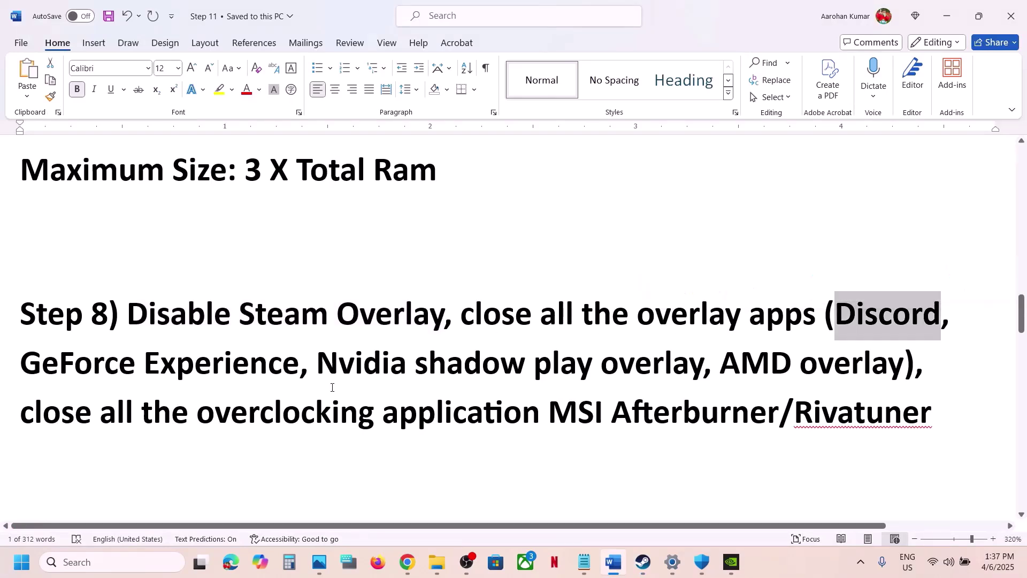
drag(33, 363, 297, 364)
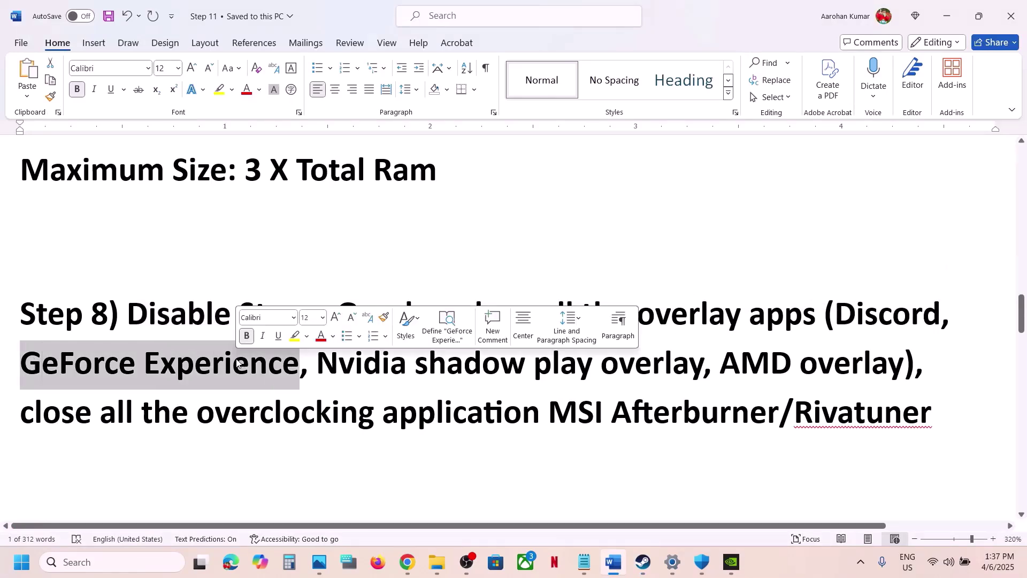
- Switch to the NVIDIA App, check the NVIDIA overlay option in its settings and close the app
click(731, 561)
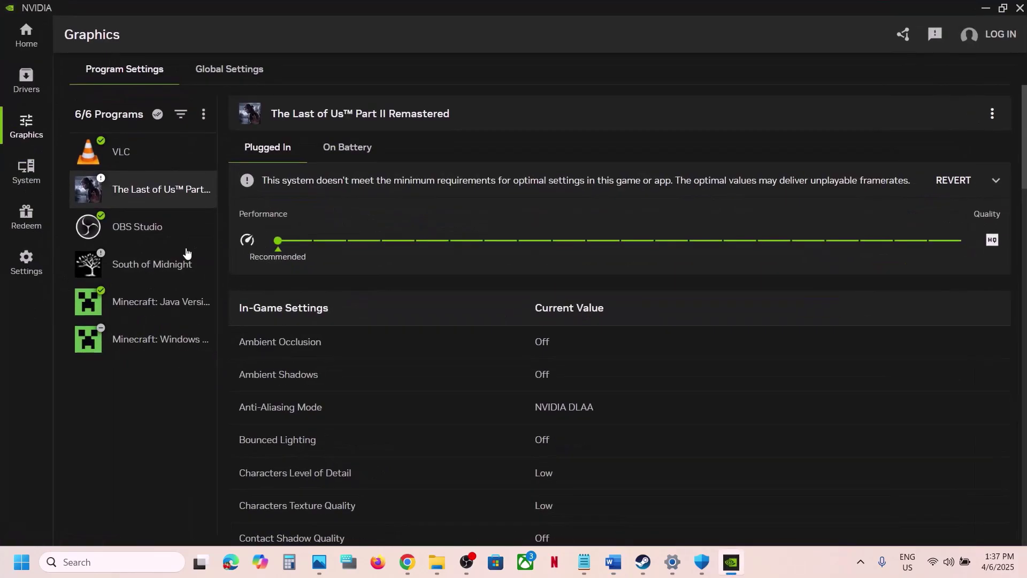
click(24, 262)
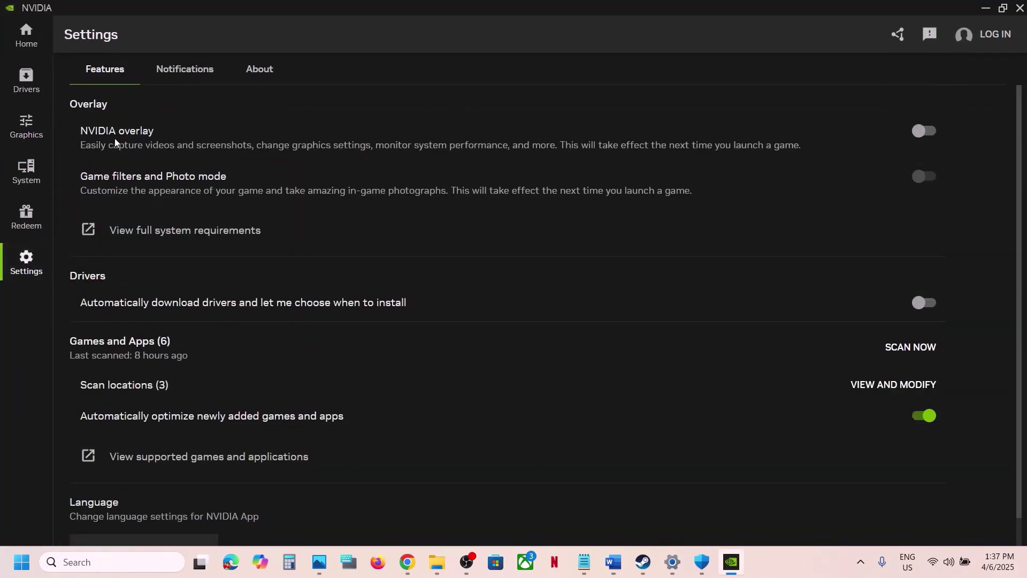
click(1019, 9)
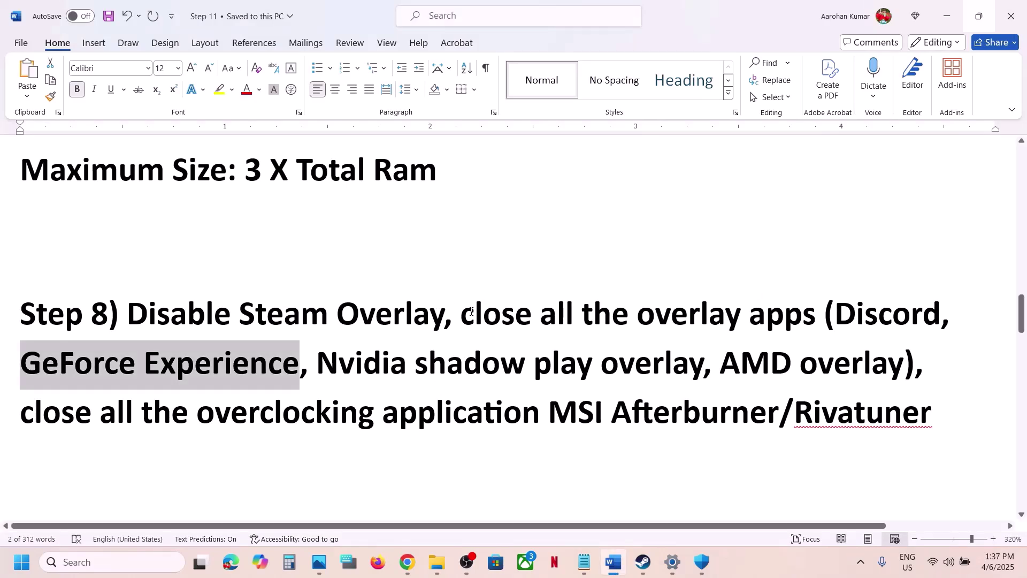
- Highlight the overlay apps instruction in Step 8, then copy "MSI Afterburner" into Windows search and launch that app
drag(472, 311, 819, 312)
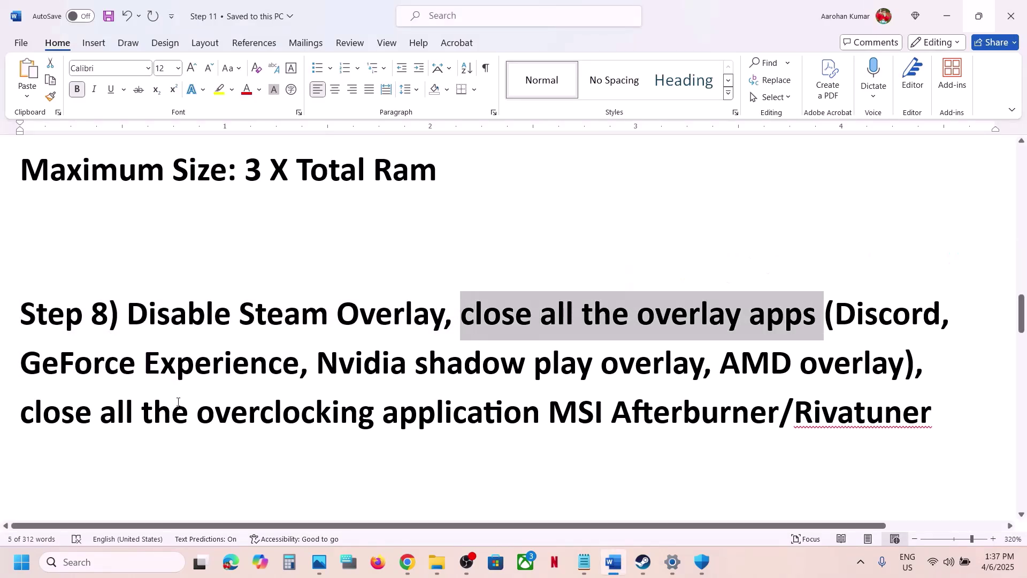
drag(68, 433, 779, 415)
key(ctrl+c)
click(554, 412)
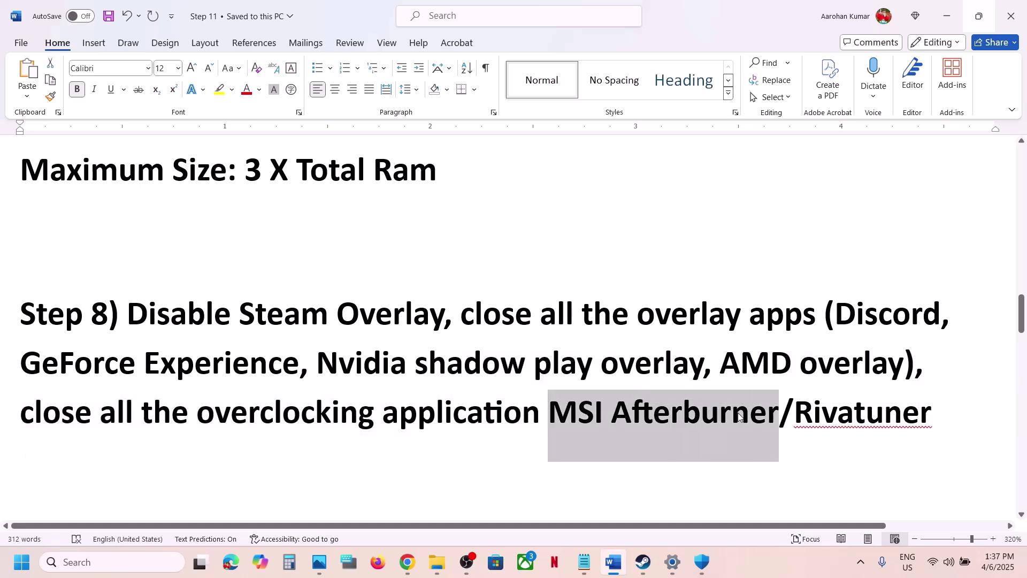
click(143, 553)
key(ctrl+v)
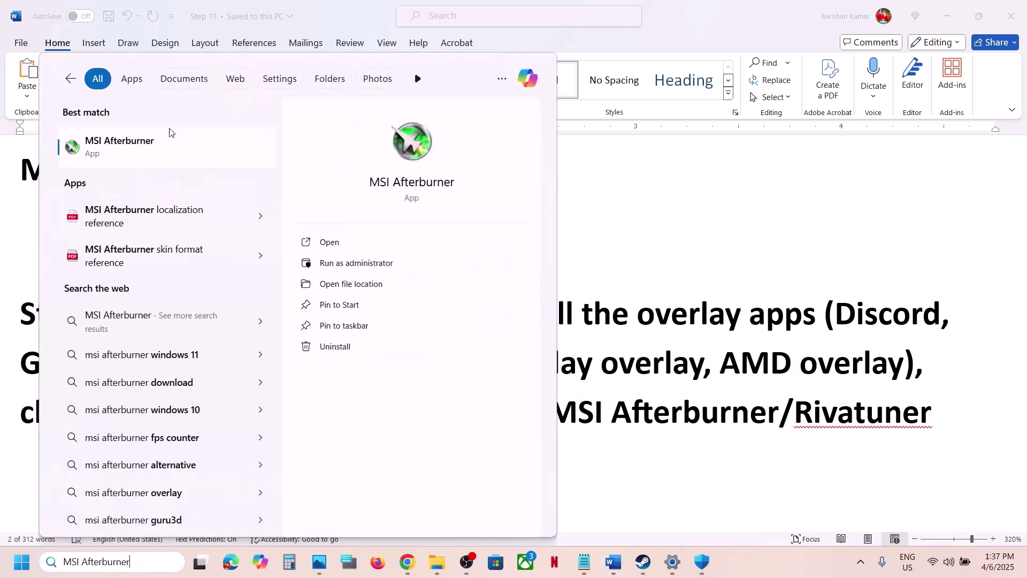
click(150, 160)
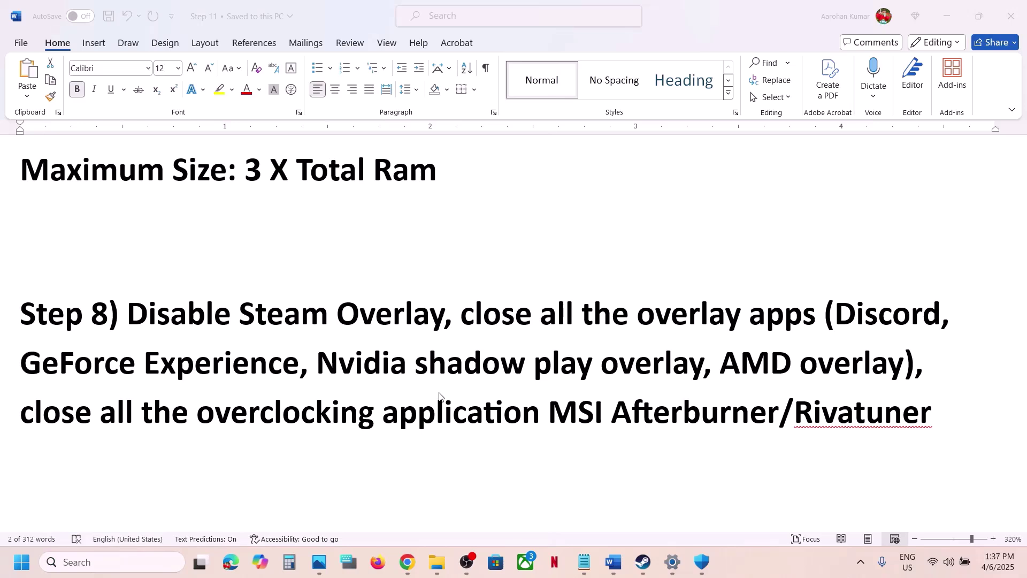
- Return to Word, copy "Rivatuner" from Step 8 into Windows search and launch RivaTuner Statistics Server
key(alt+Tab)
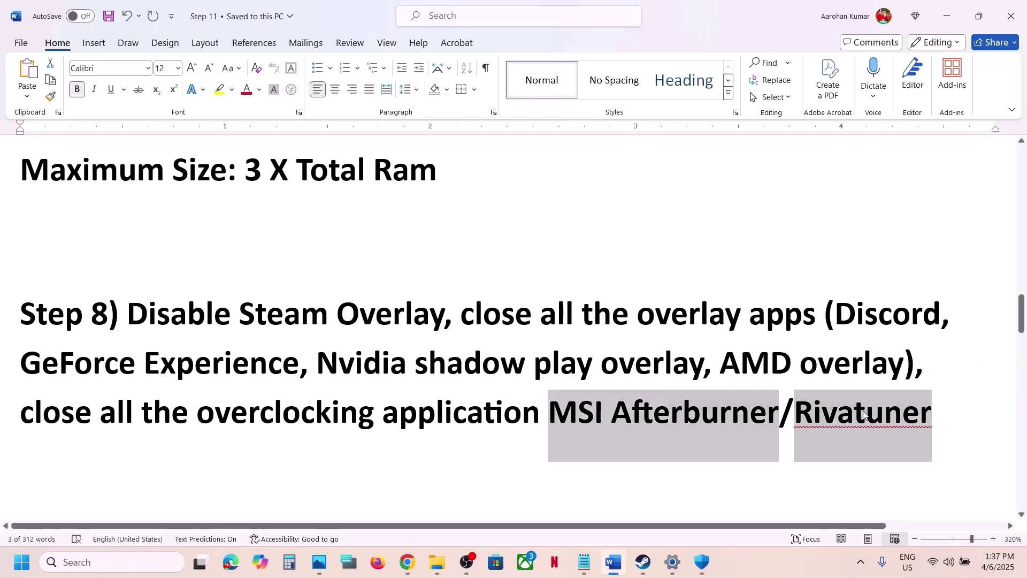
double_click(864, 414)
key(ctrl+c)
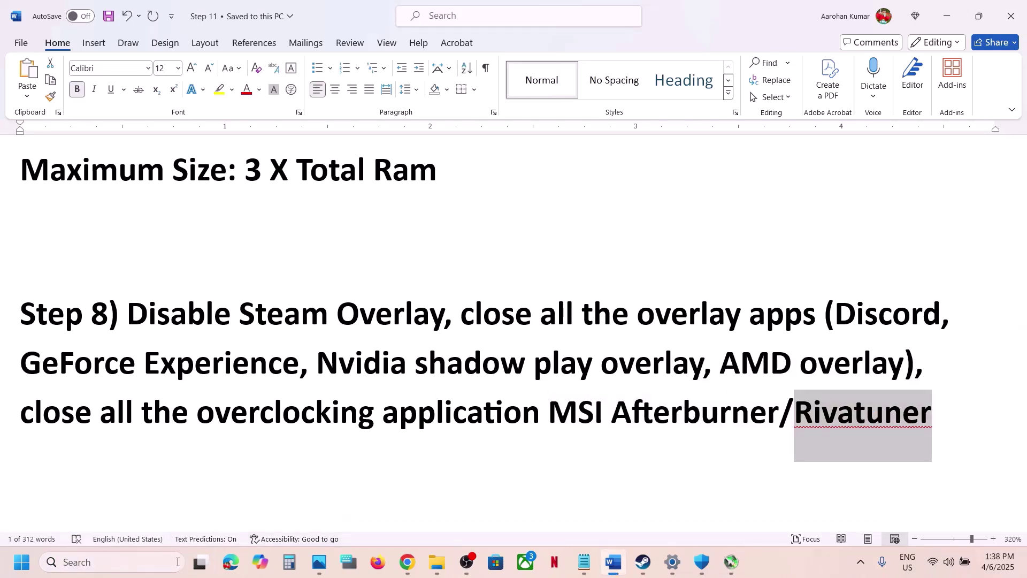
click(178, 561)
key(ctrl+v)
click(162, 150)
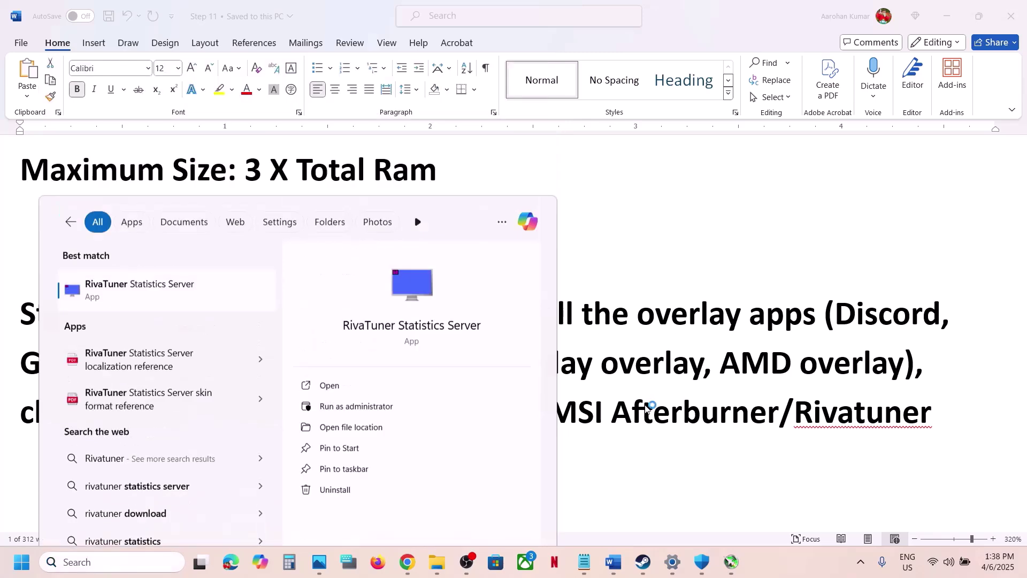
- Close the MSI Afterburner window and quit both MSI Afterburner and RivaTuner Statistics Server running in the background
click(731, 561)
click(690, 150)
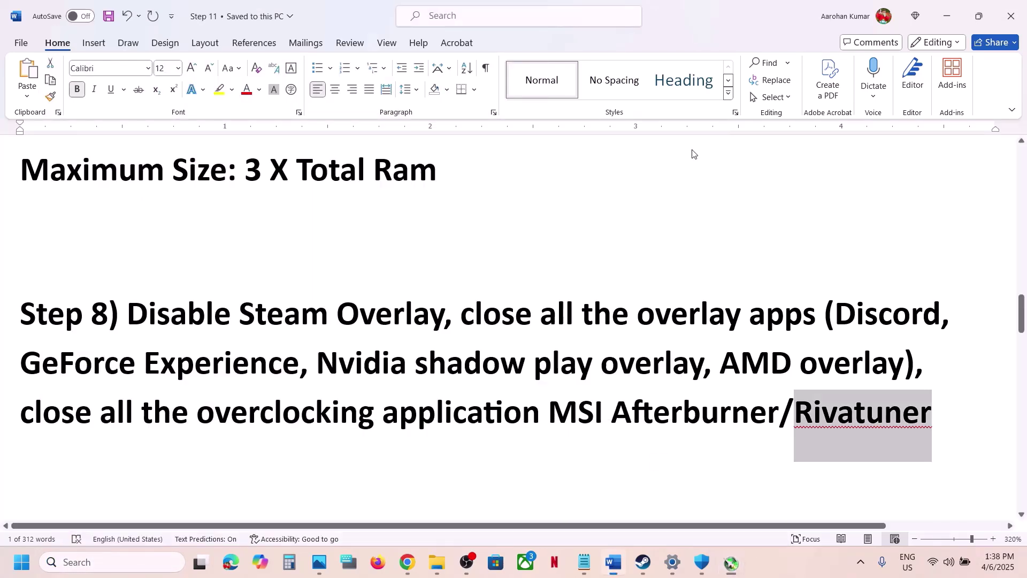
click(862, 561)
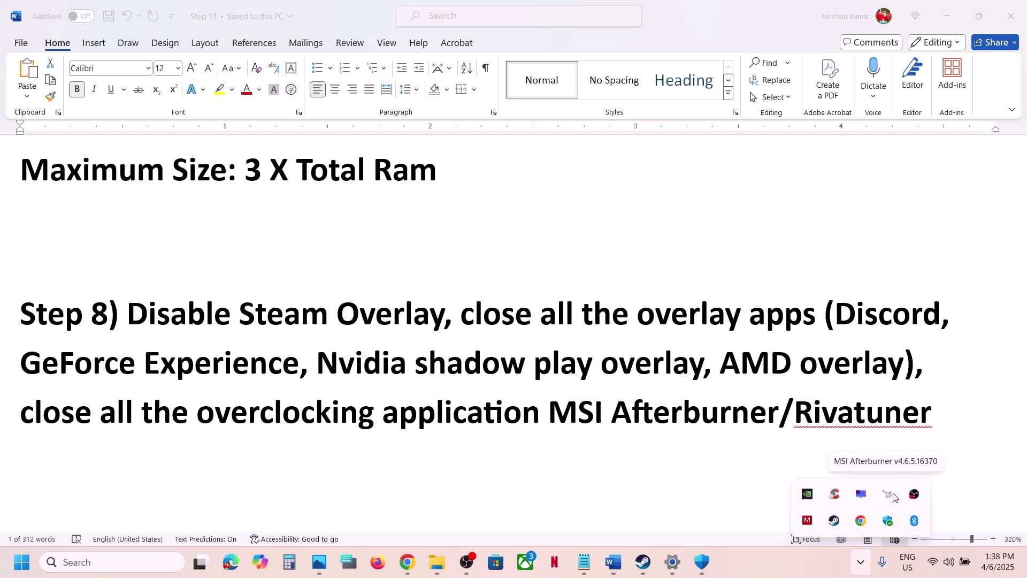
right_click(888, 496)
click(918, 484)
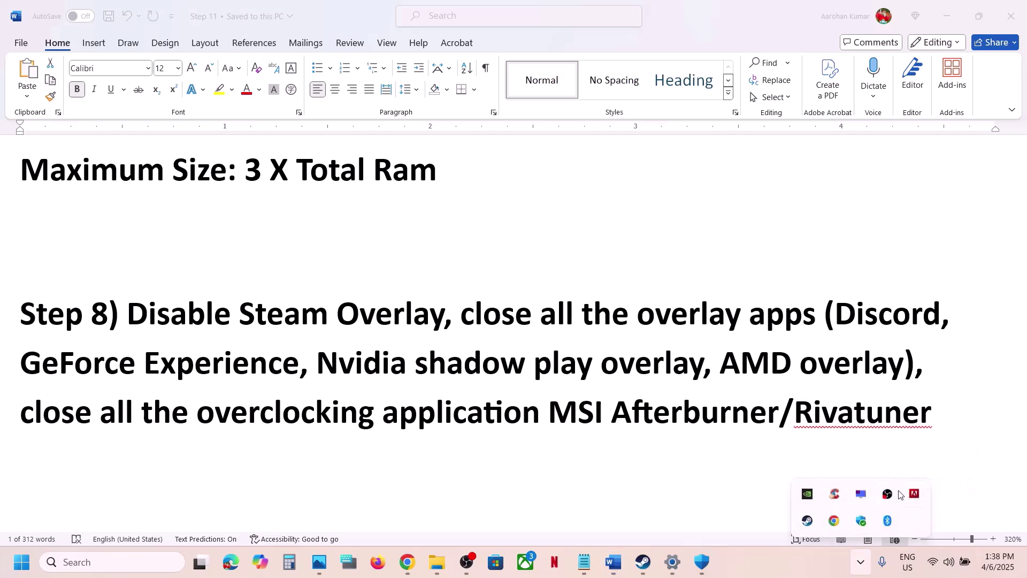
right_click(861, 495)
click(890, 527)
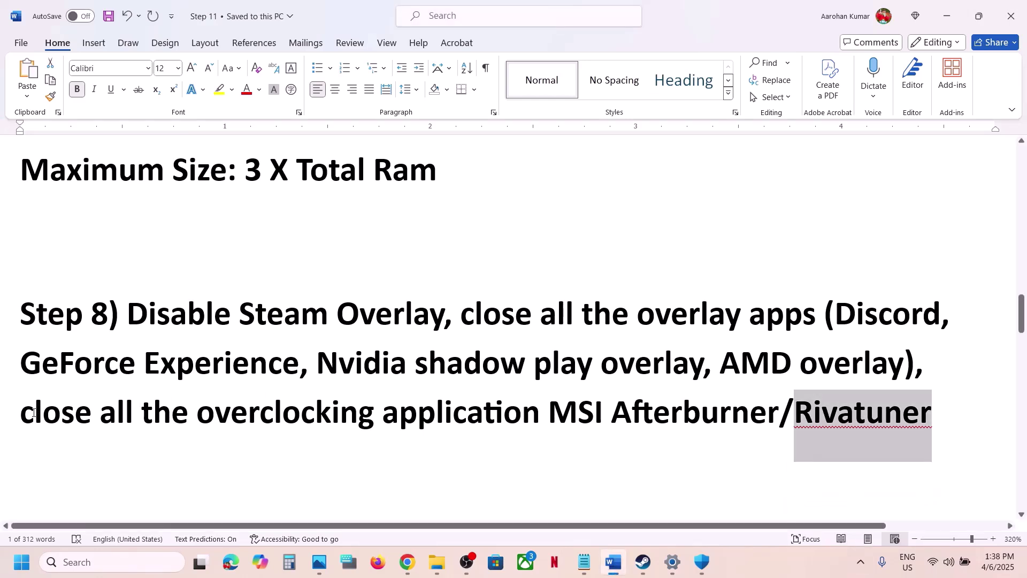
- Highlight the overclocking application instruction in Step 8 and the install_pspc_sdk_runtime instruction in Step 9
drag(33, 412, 466, 410)
drag(529, 408, 529, 408)
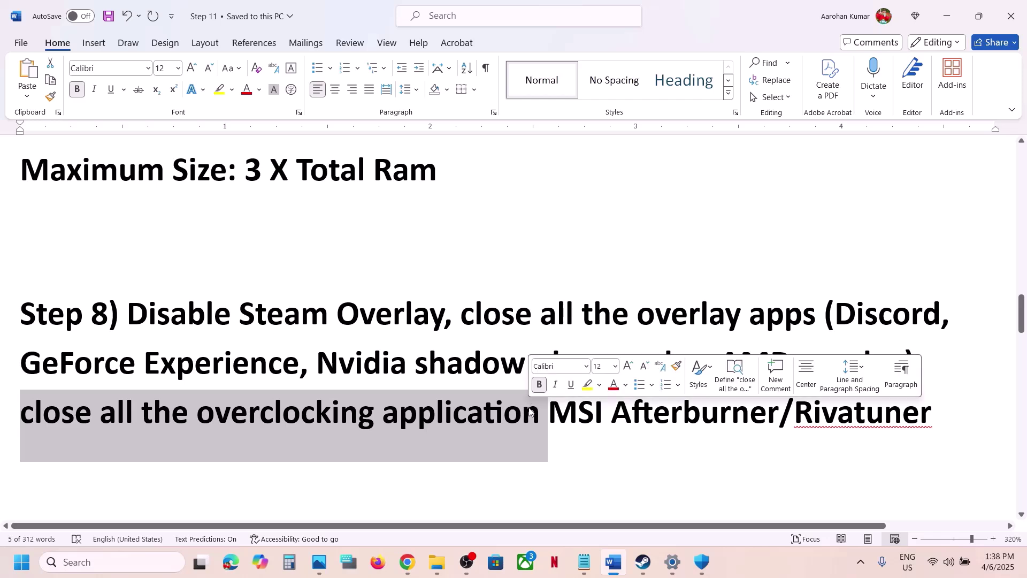
scroll(529, 408, down, 3)
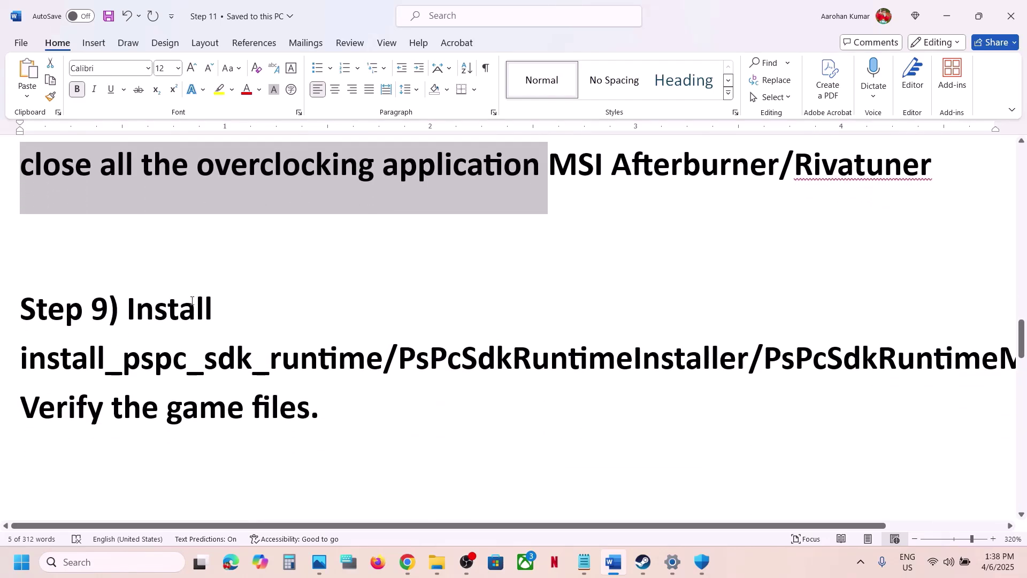
drag(133, 323, 383, 363)
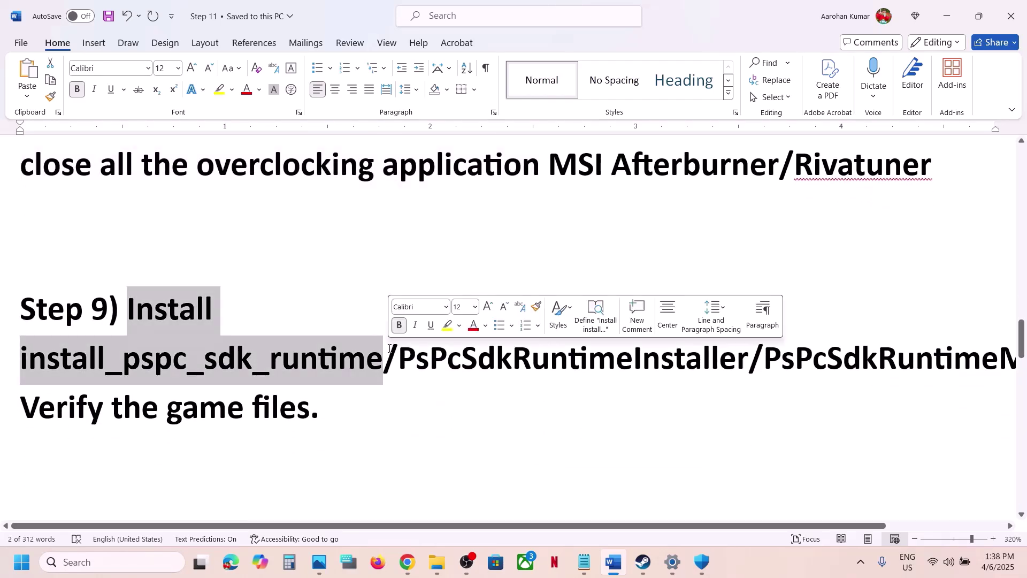
- Switch to Steam and browse the local files of The Last of Us Part II Remastered
click(642, 561)
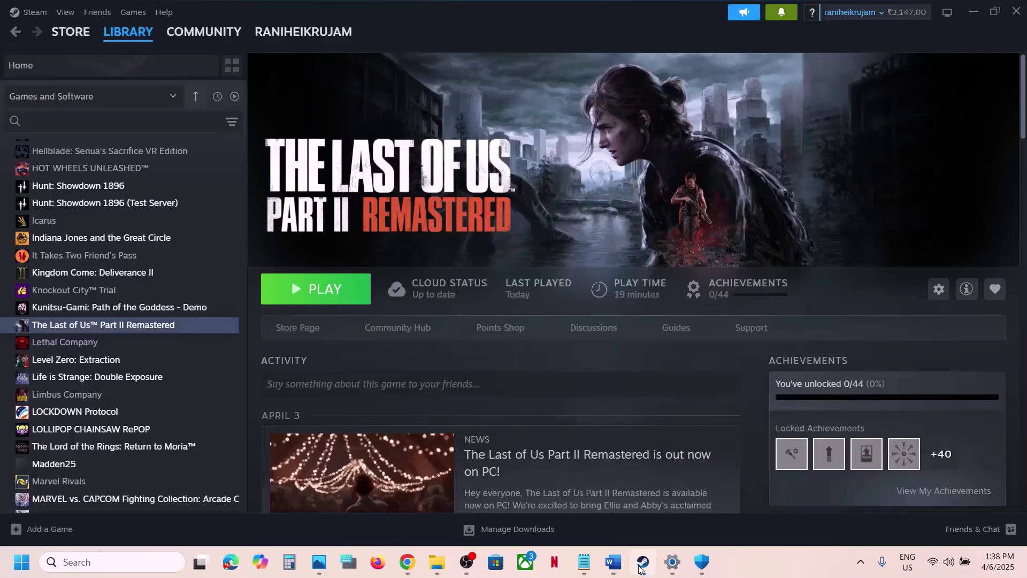
right_click(142, 328)
mouse_move(209, 405)
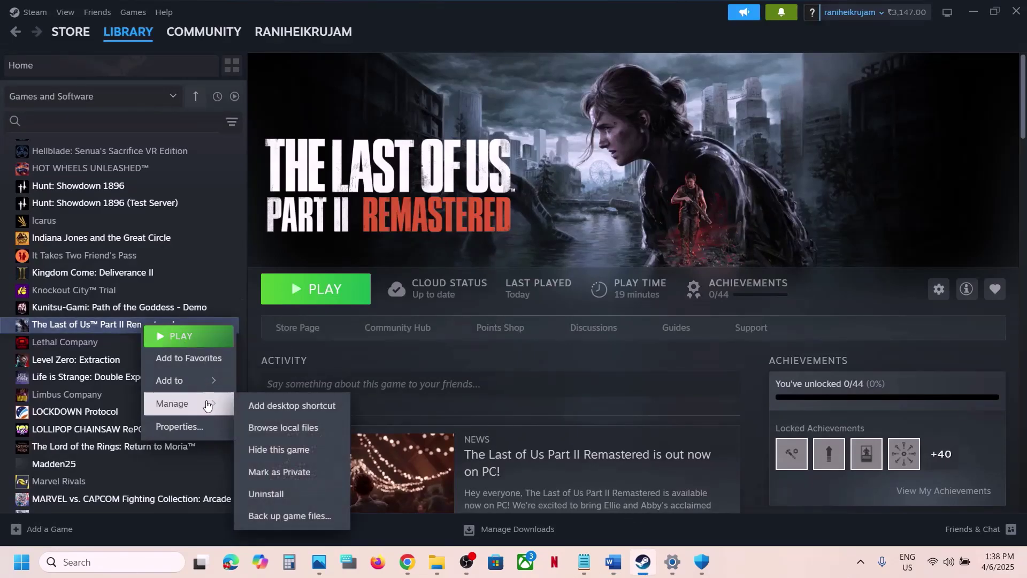
click(309, 426)
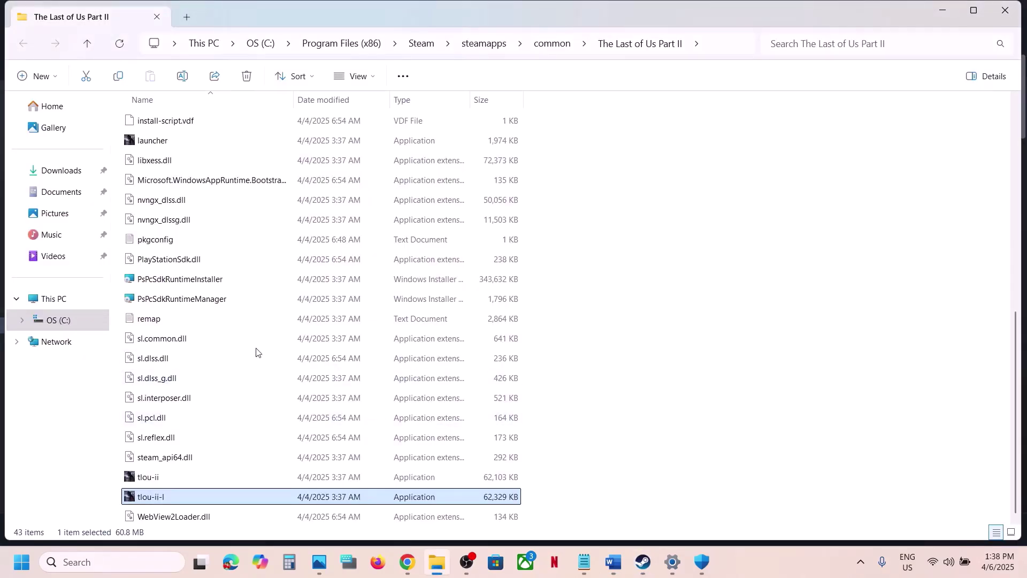
- Run install_pspc_sdk_runtime from the game folder as administrator and dismiss the console window once the installation ends
scroll(226, 234, up, 2)
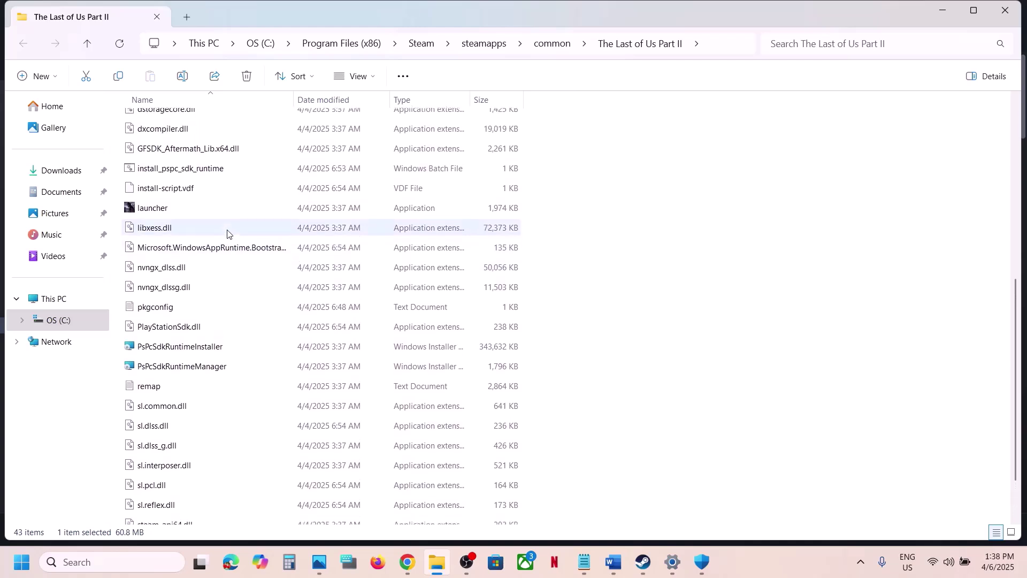
click(185, 178)
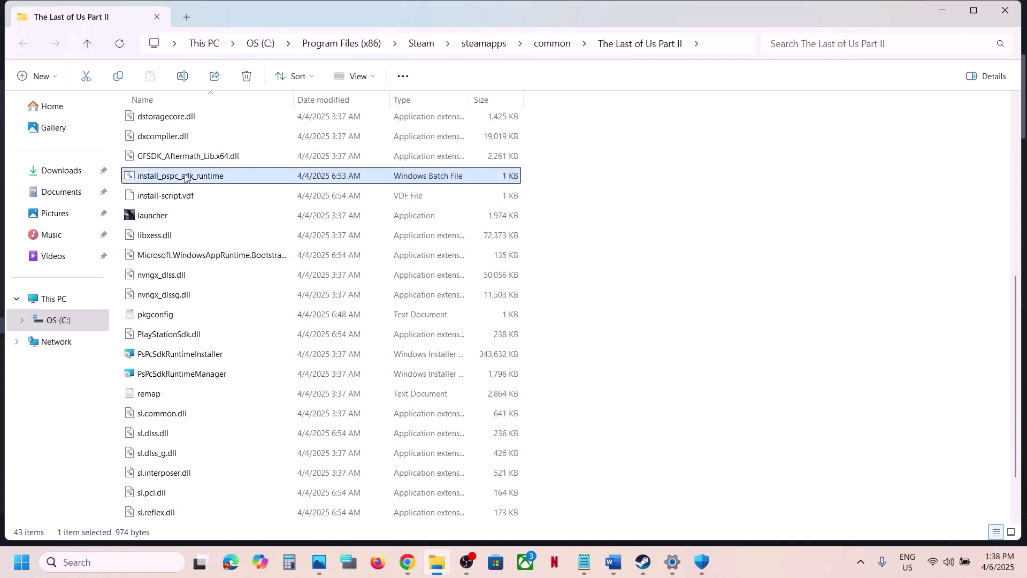
right_click(229, 177)
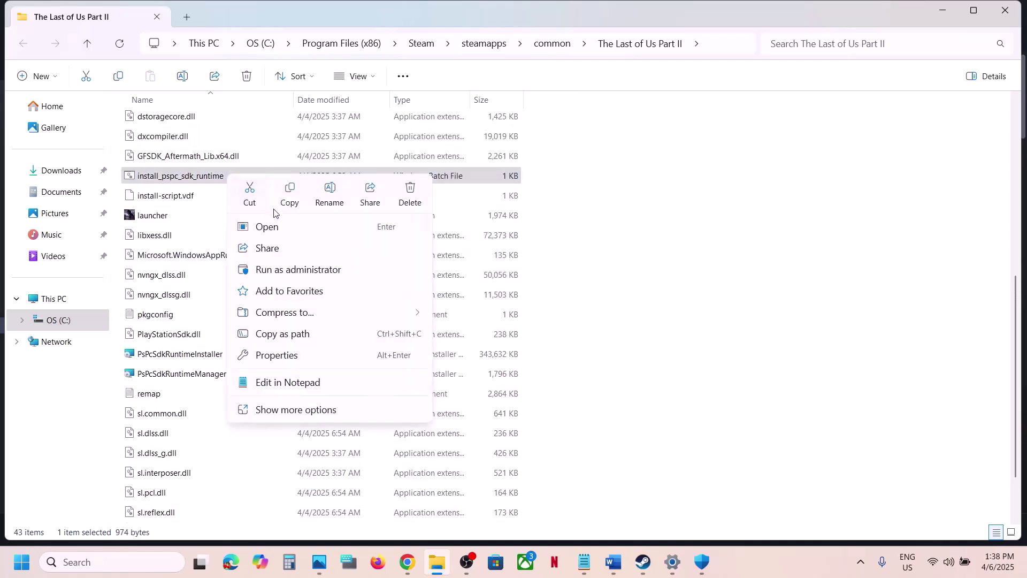
click(276, 269)
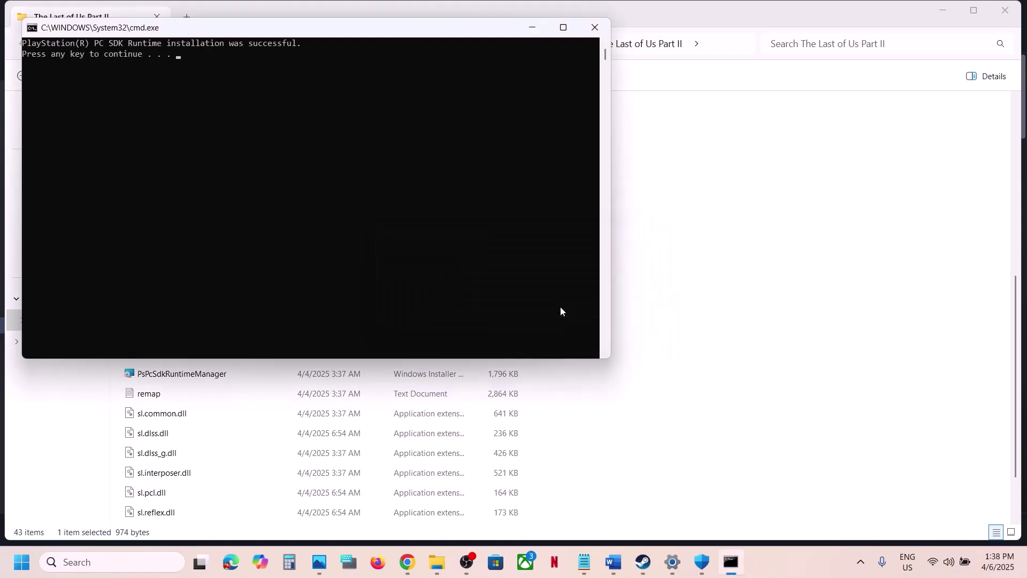
click(429, 228)
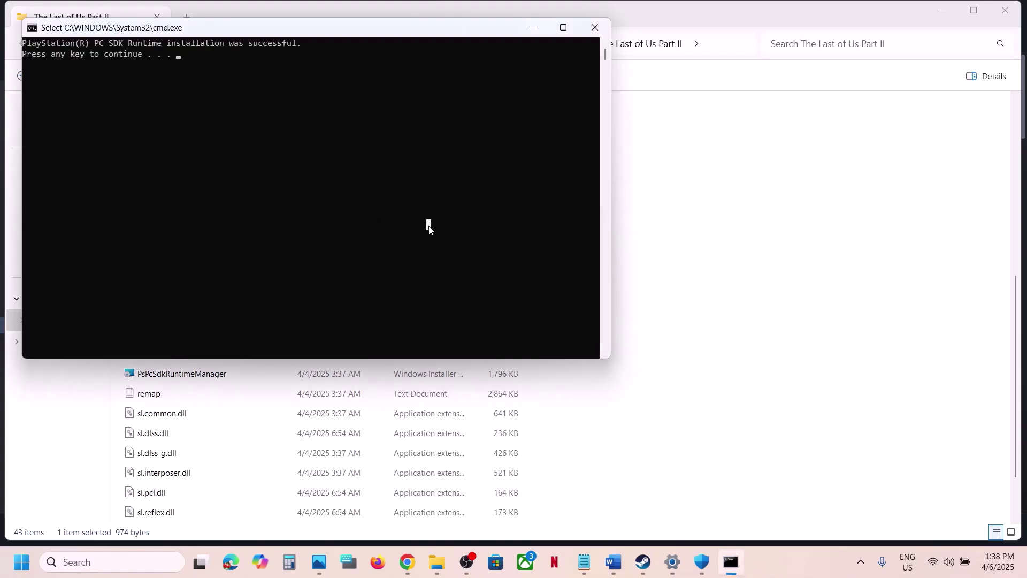
key(Return)
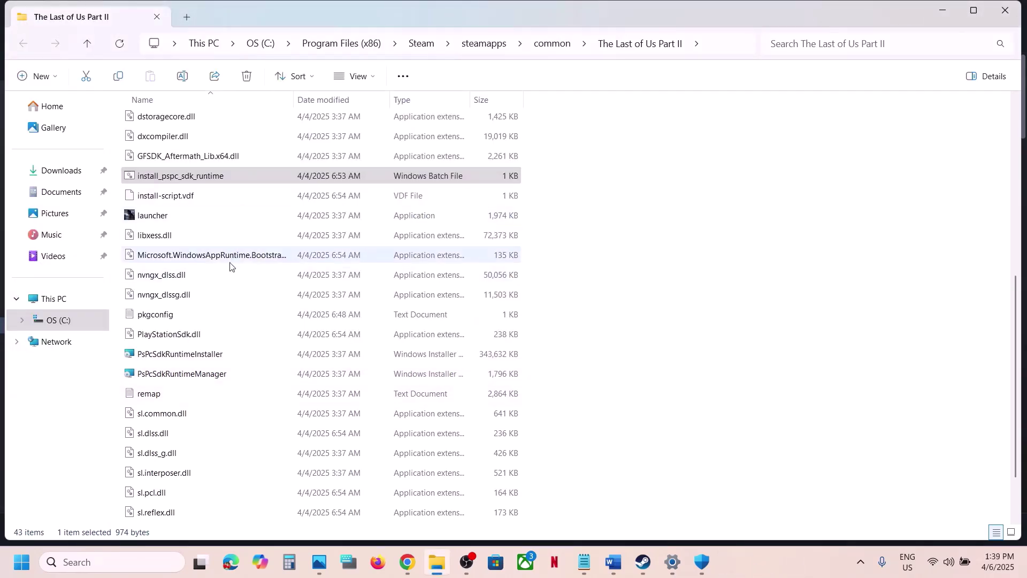
- Run PsPcSdkRuntimeInstaller and then PsPcSdkRuntimeManager from the game folder
scroll(243, 323, down, 1)
click(211, 279)
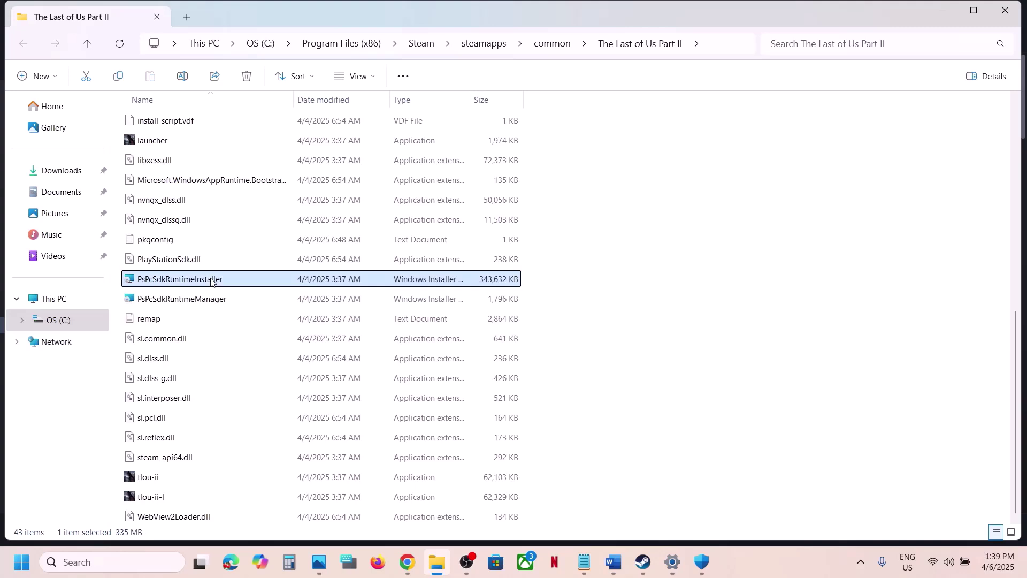
click(203, 301)
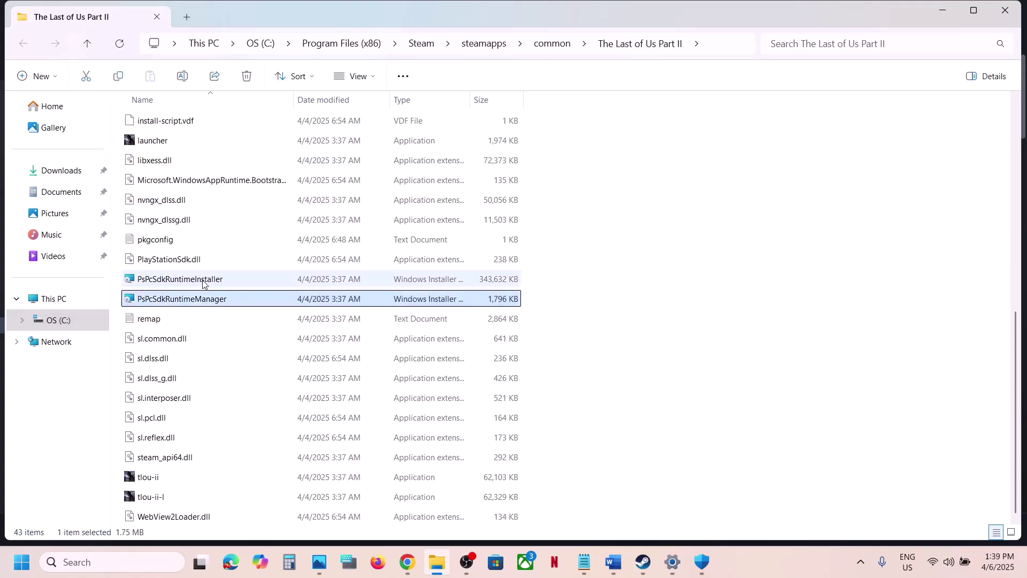
click(203, 284)
double_click(210, 283)
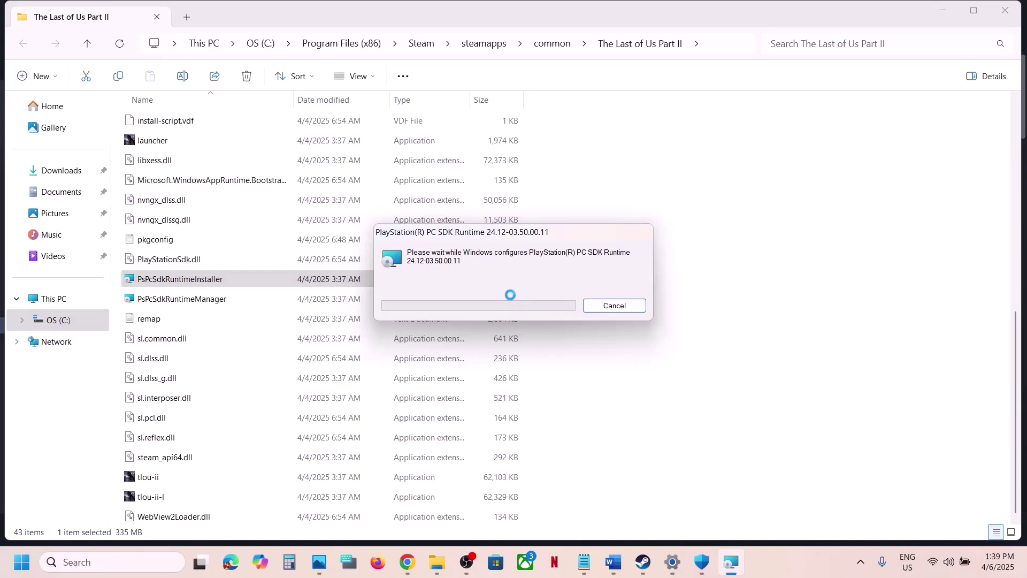
click(173, 302)
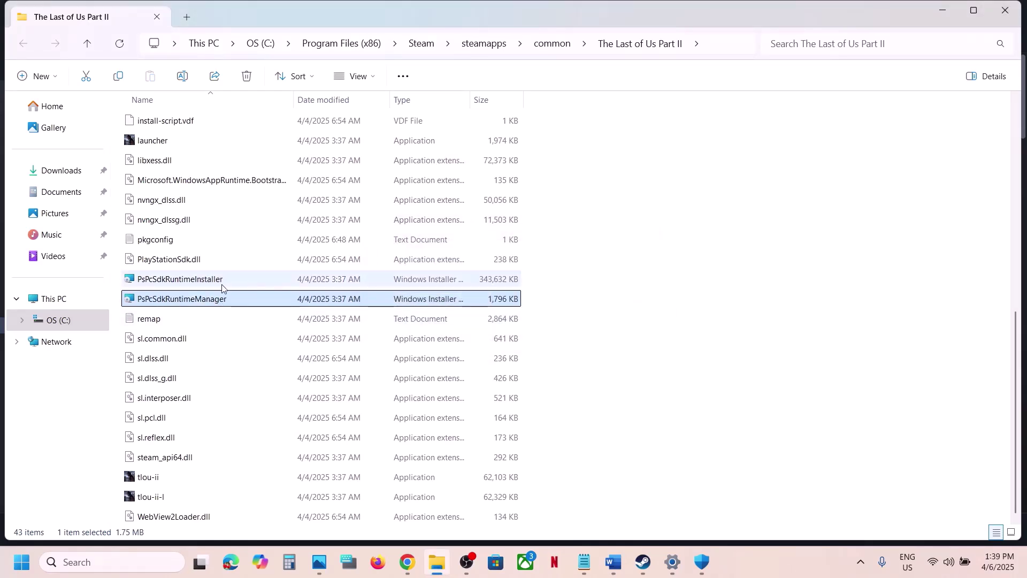
double_click(215, 302)
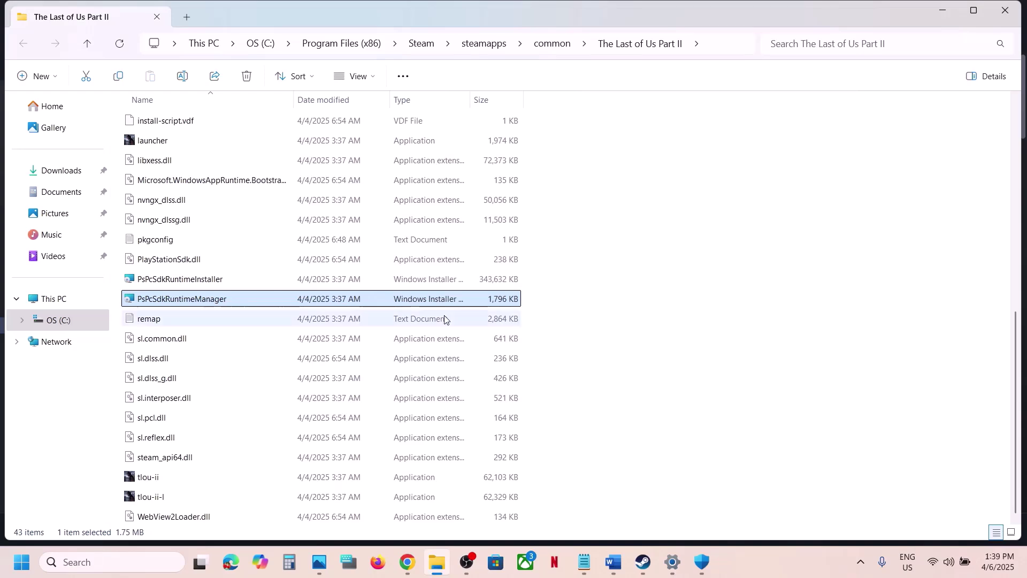
- Switch to Word and highlight the "Verify the game files." instruction in Step 9
click(645, 568)
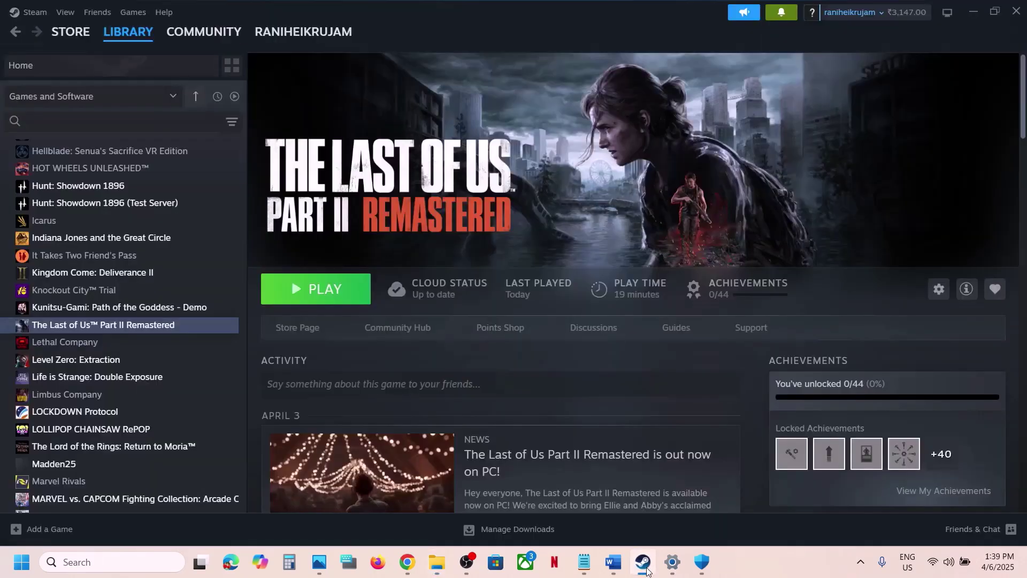
click(613, 562)
scroll(379, 283, down, 2)
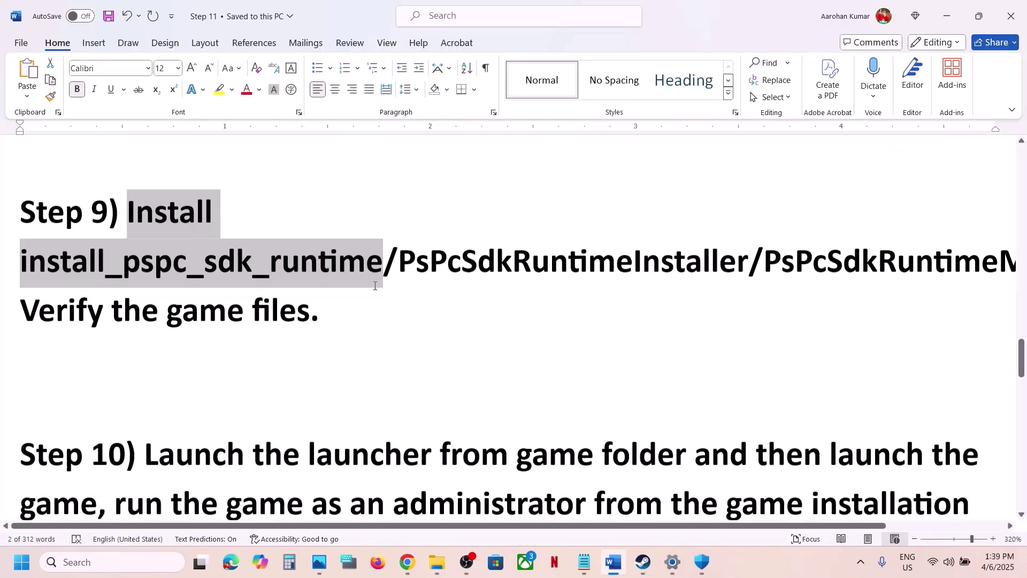
scroll(375, 289, up, 1)
scroll(375, 289, up, 1)
triple_click(331, 374)
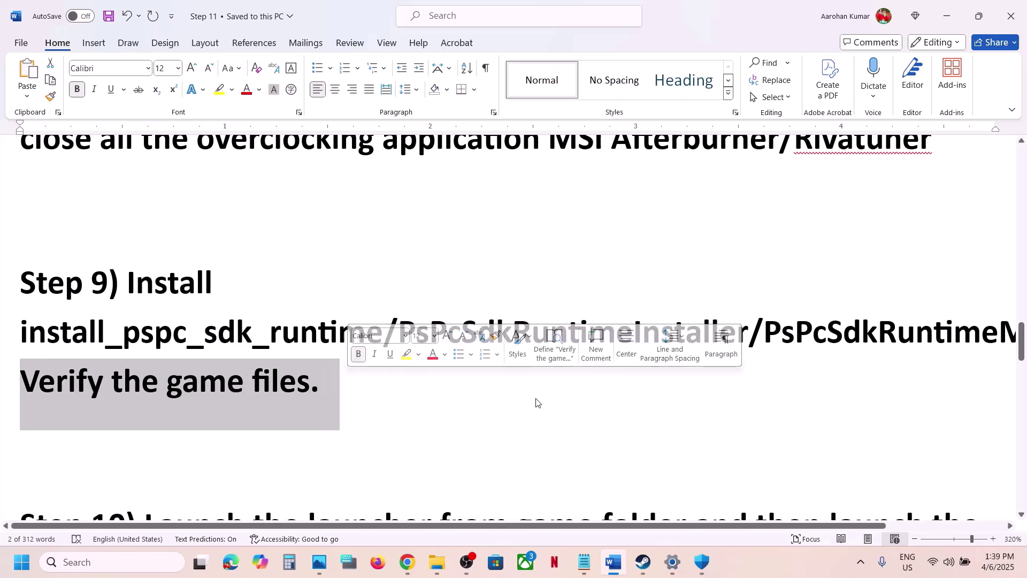
- Switch to Steam and verify the integrity of The Last of Us Part II Remastered's game files
click(644, 562)
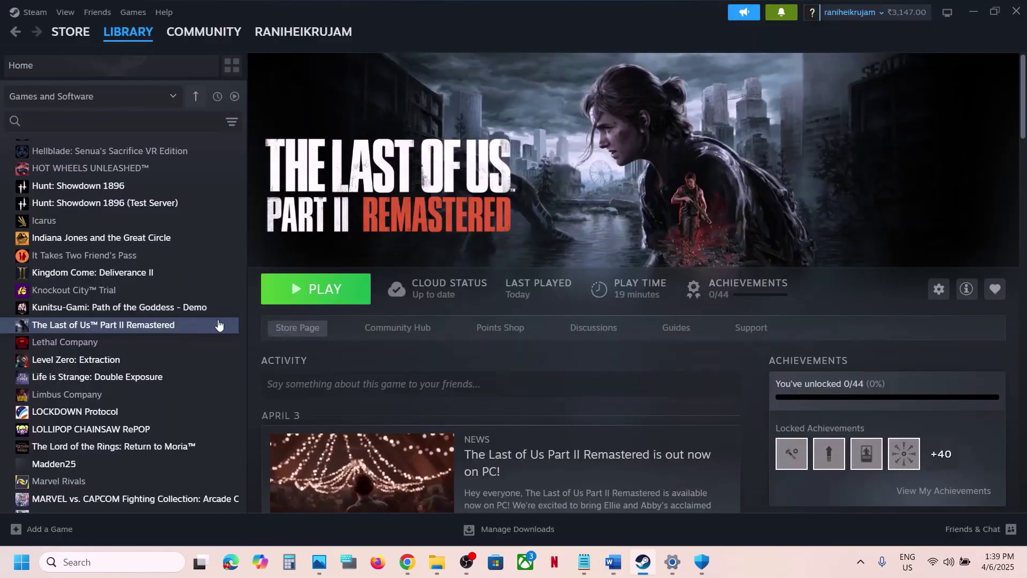
right_click(147, 326)
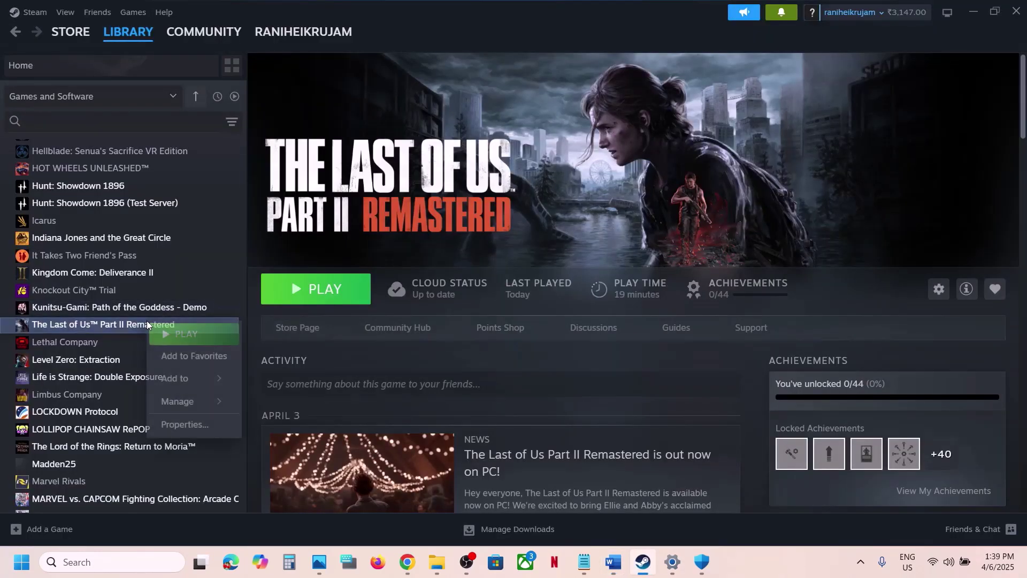
click(200, 422)
click(286, 217)
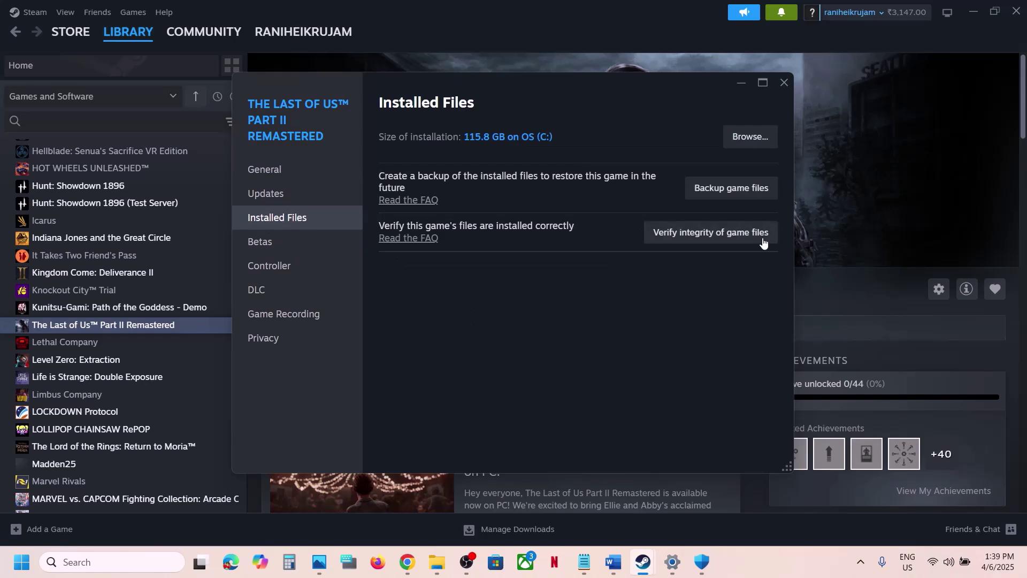
click(731, 238)
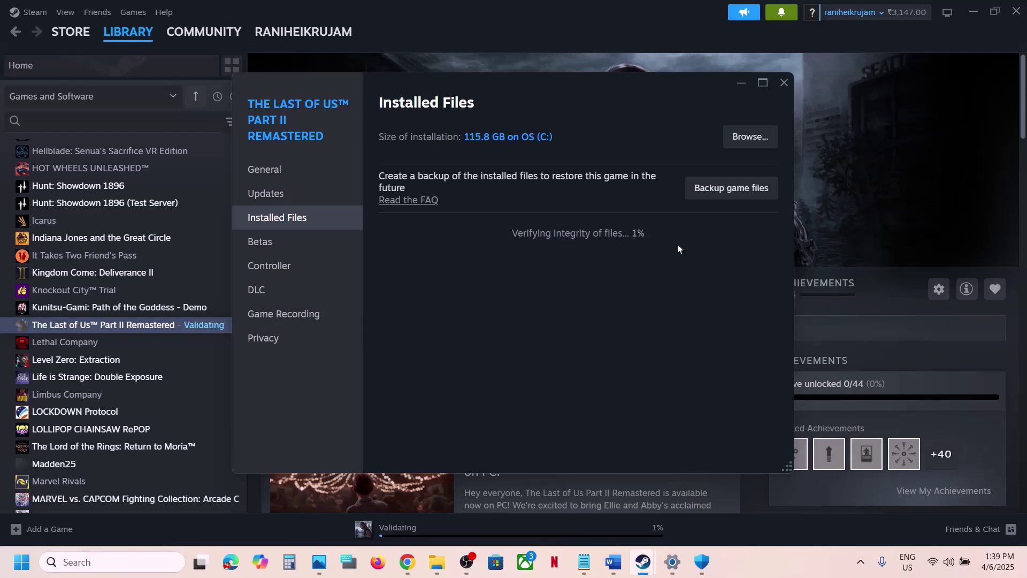
click(806, 245)
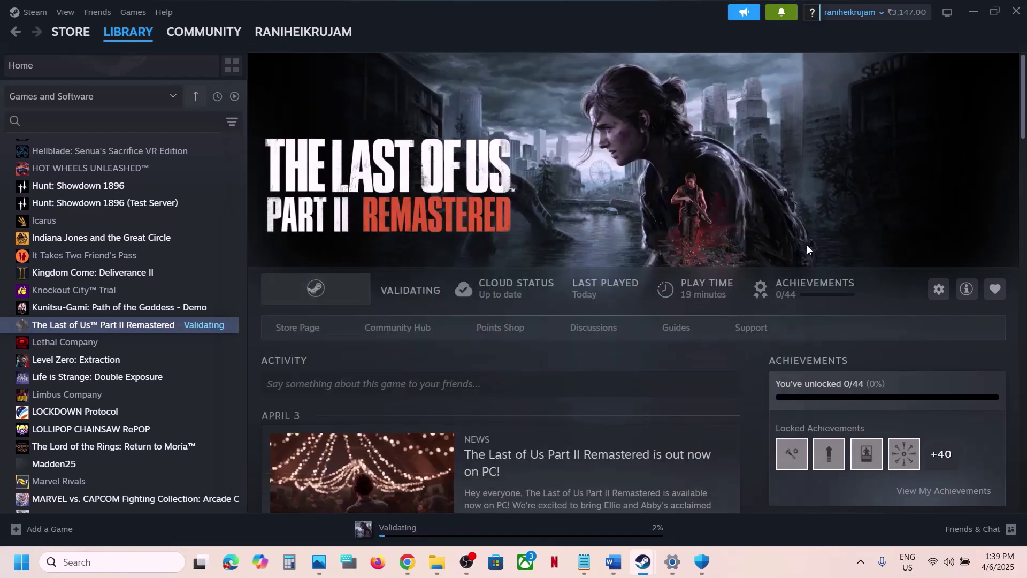
- Return to Word and highlight "Launch the launcher from game folder" in Step 10
click(612, 561)
scroll(319, 294, down, 5)
scroll(319, 294, down, 1)
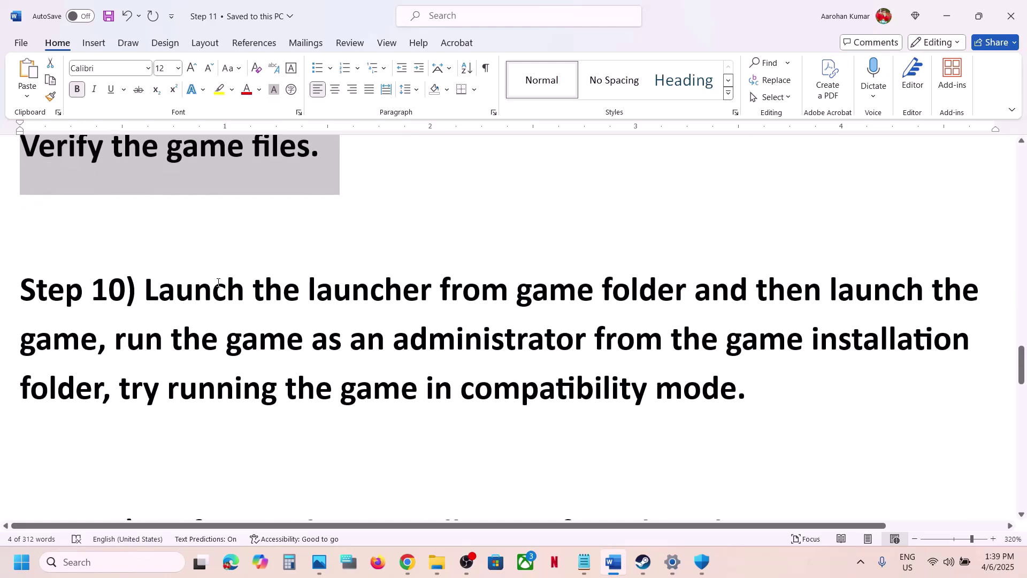
drag(196, 284, 678, 296)
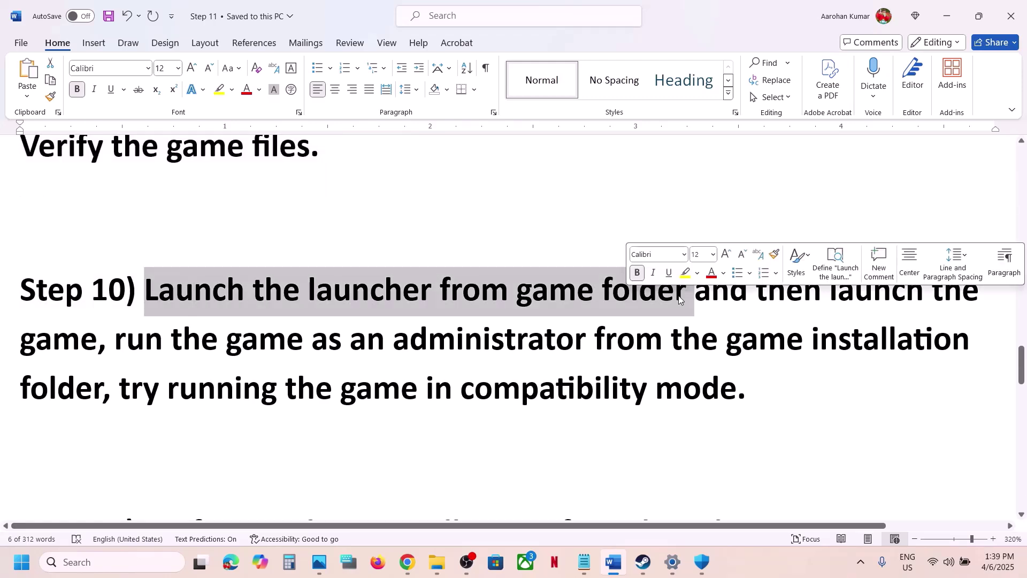
- Switch to Steam and browse the local files of The Last of Us Part II Remastered
click(644, 565)
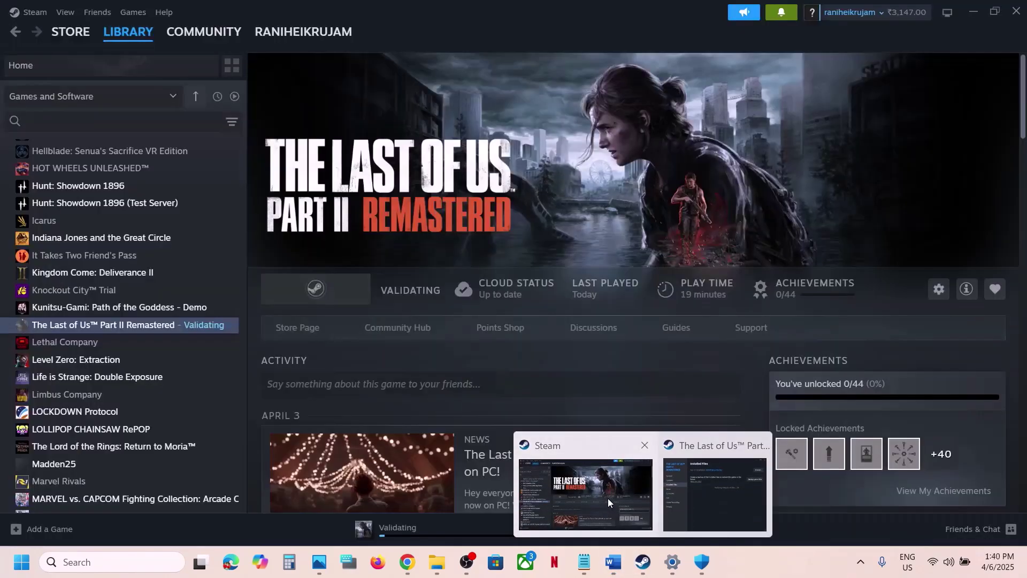
click(608, 498)
right_click(178, 329)
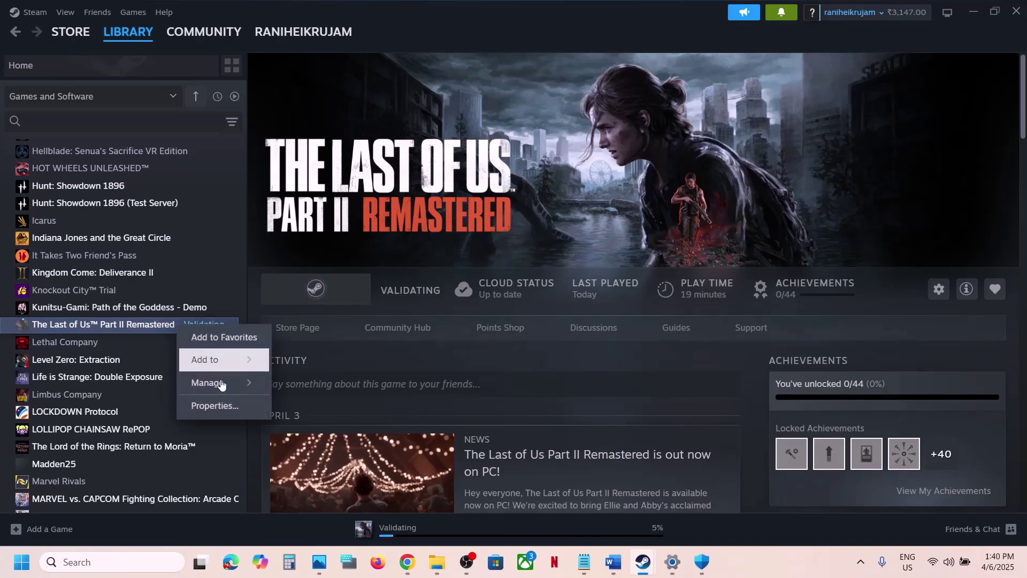
mouse_move(216, 387)
click(335, 410)
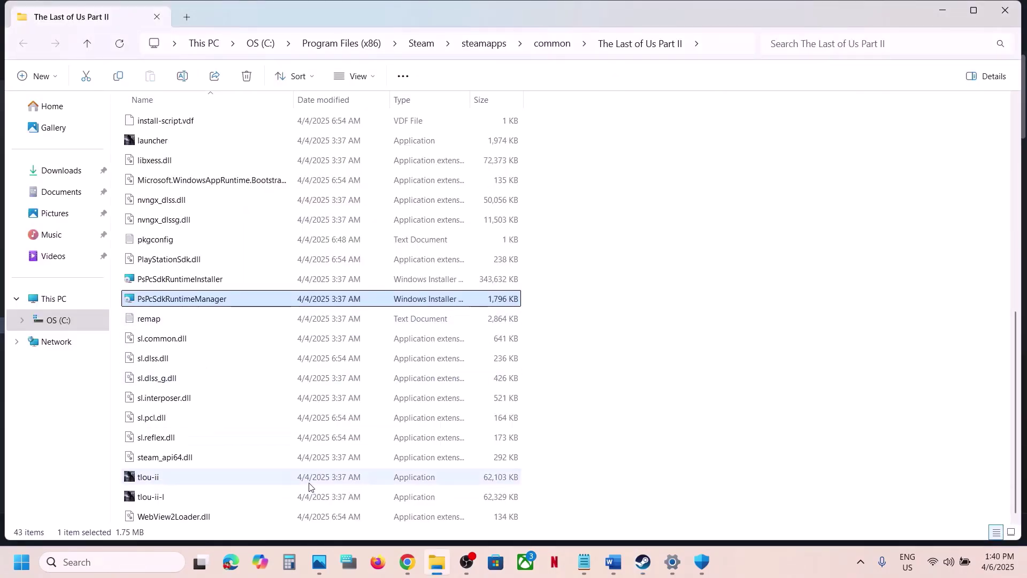
- Recheck Step 10 in Word, then return to the game folder and select the launcher application
click(613, 562)
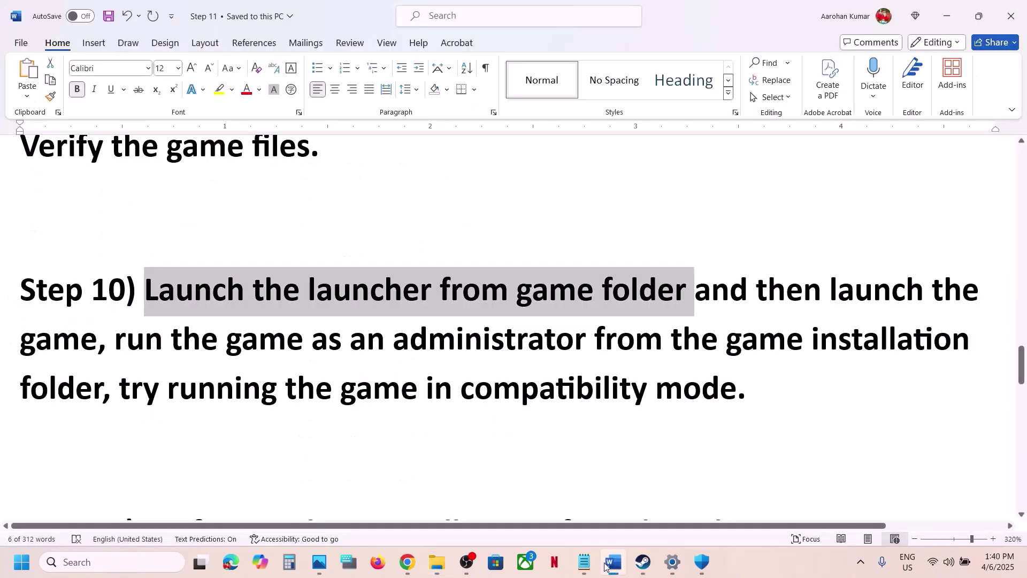
click(606, 566)
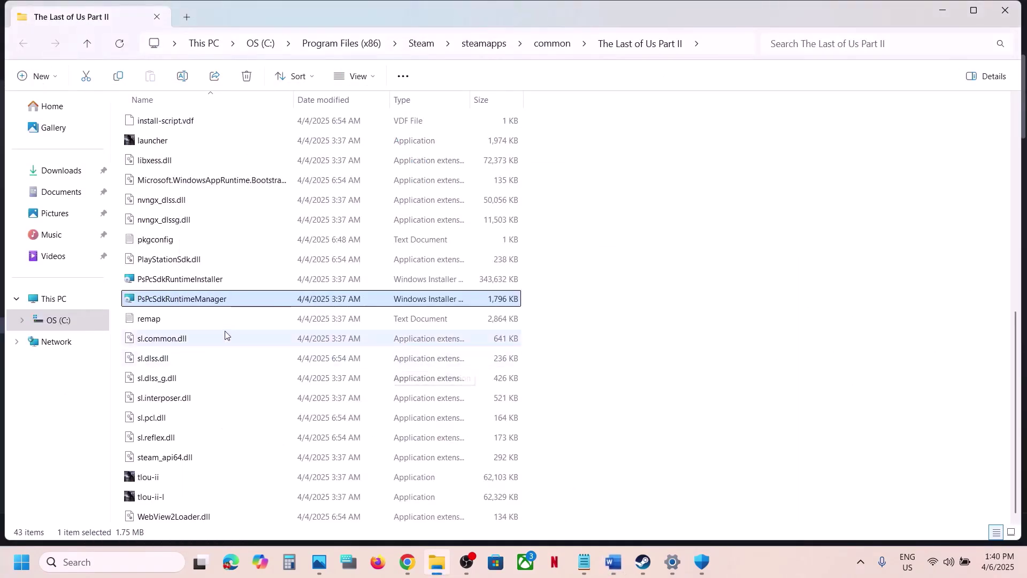
scroll(208, 300, up, 2)
click(162, 215)
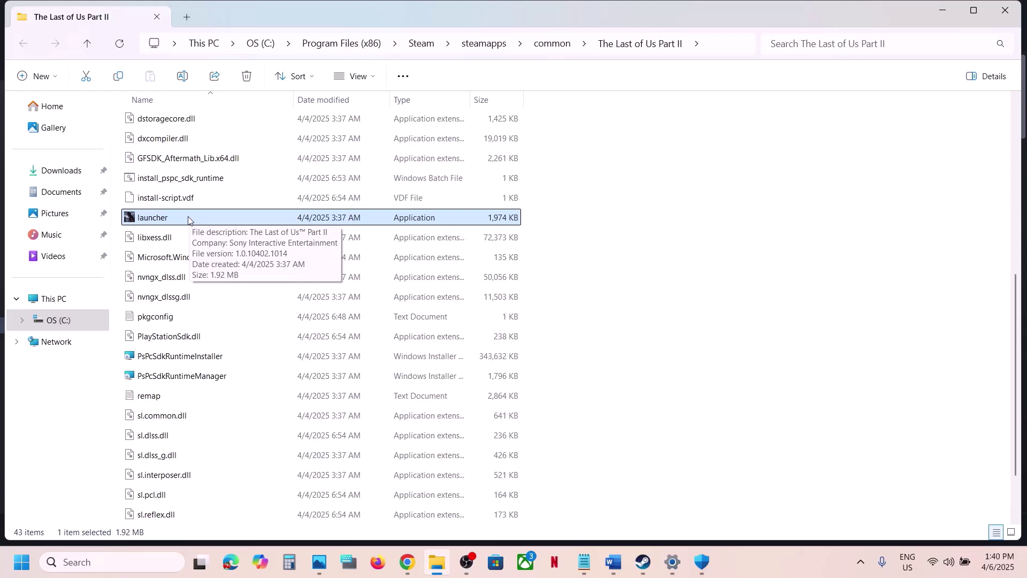
- Set the tlou-ii application to run as an administrator in its compatibility properties and apply the change
scroll(188, 219, down, 2)
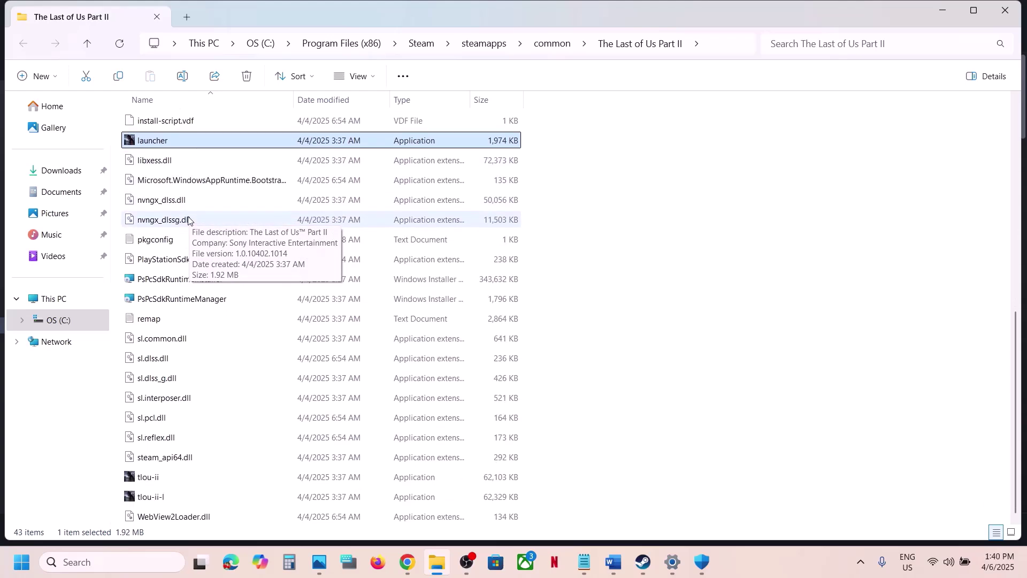
click(167, 483)
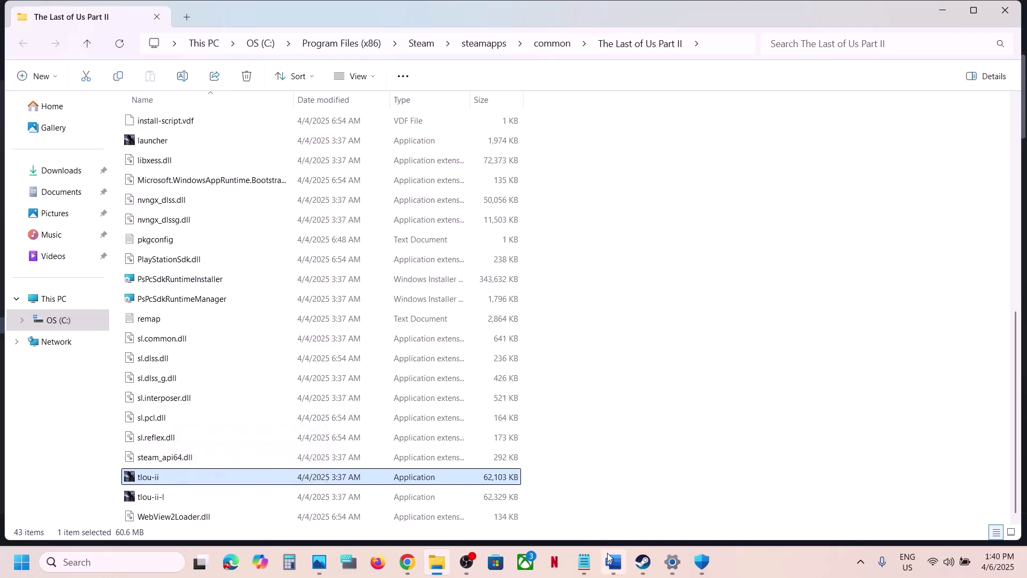
right_click(170, 477)
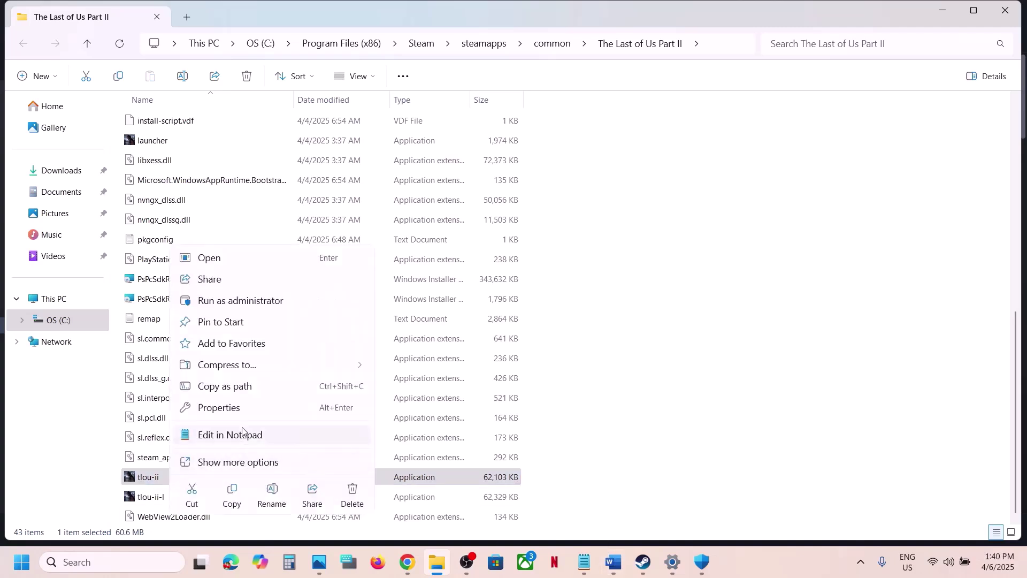
click(235, 406)
click(313, 214)
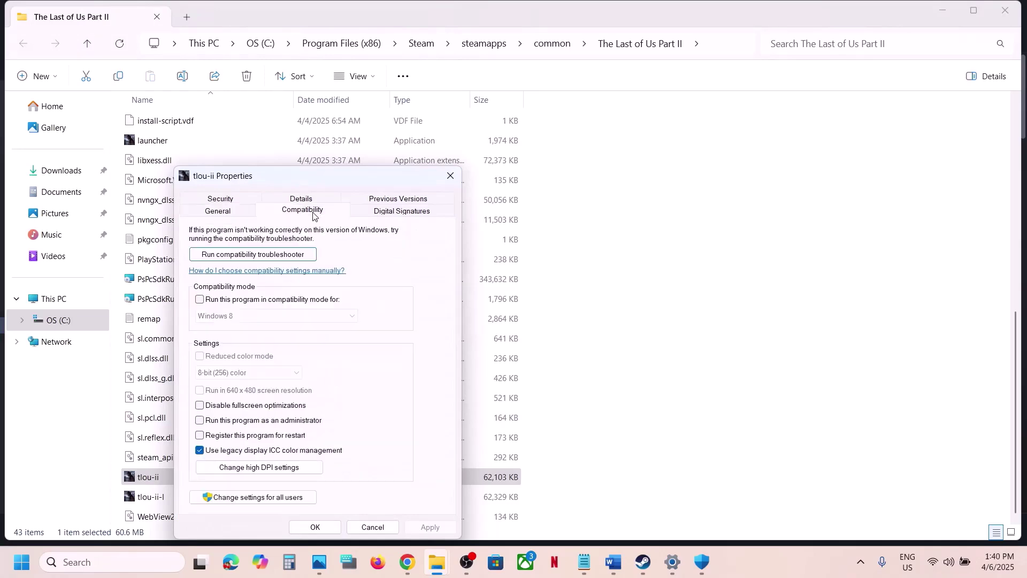
click(200, 421)
click(430, 526)
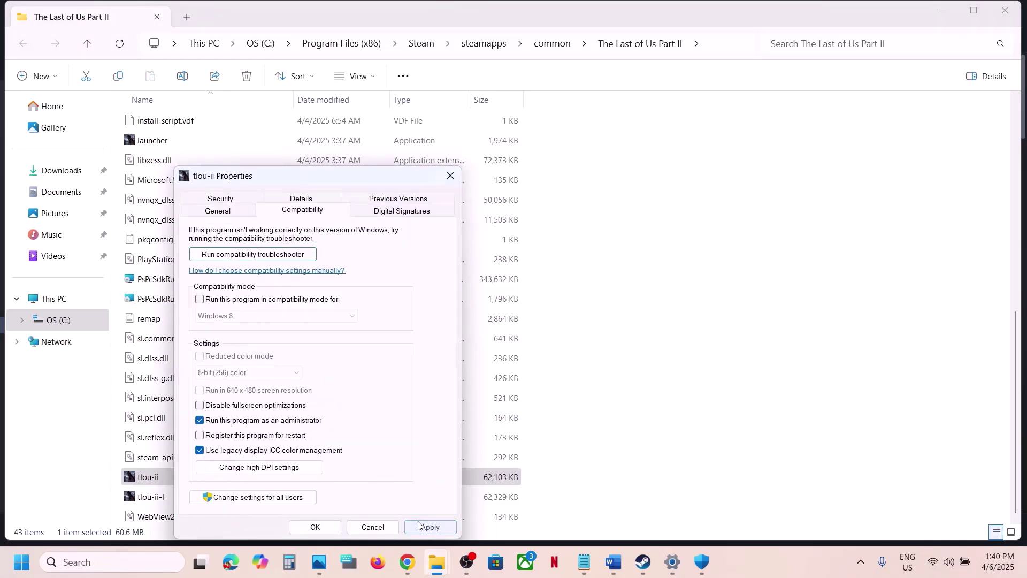
click(315, 528)
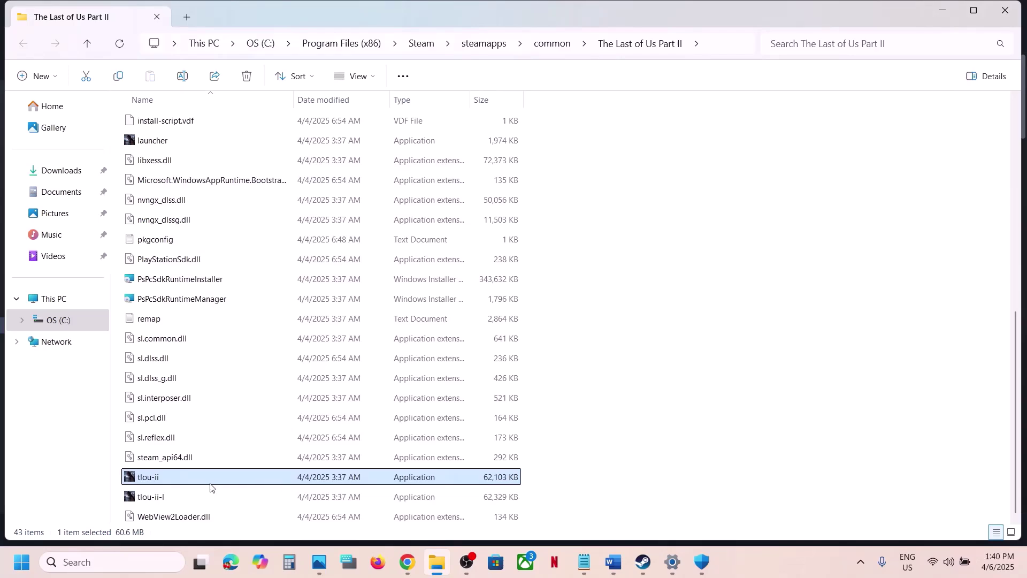
- Enable compatibility mode for Windows 8 in the tlou-ii application's properties and apply the change
right_click(209, 483)
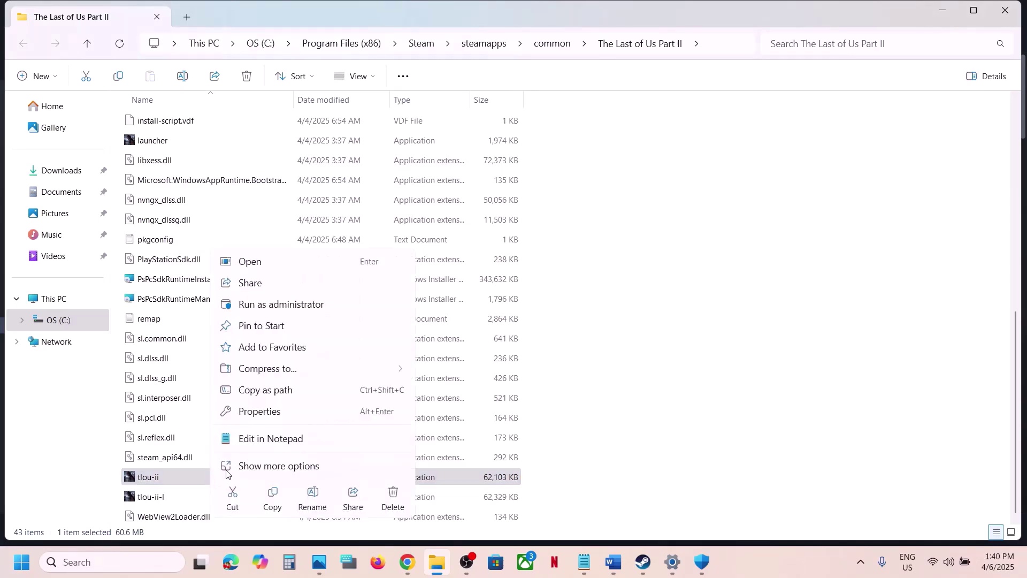
click(280, 412)
click(324, 214)
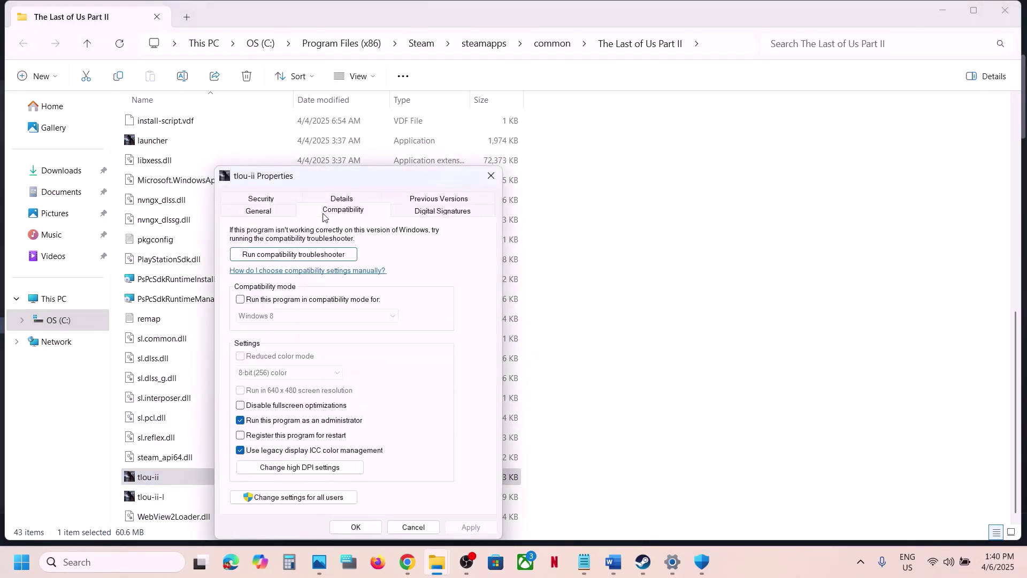
click(240, 299)
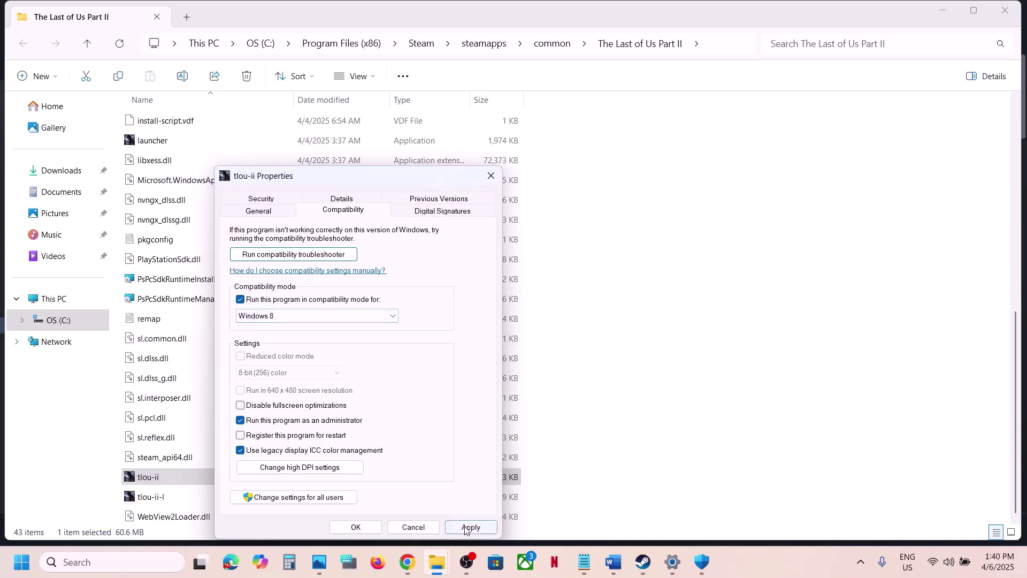
click(371, 531)
- Change tlou-ii's compatibility mode to Windows 7, disable fullscreen optimizations and confirm the properties
click(280, 317)
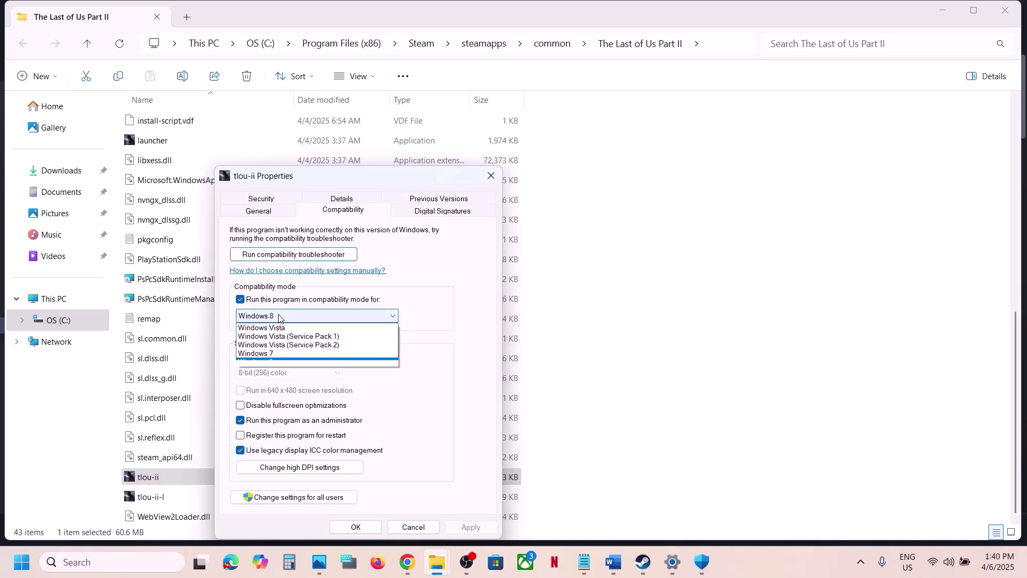
click(270, 352)
click(471, 527)
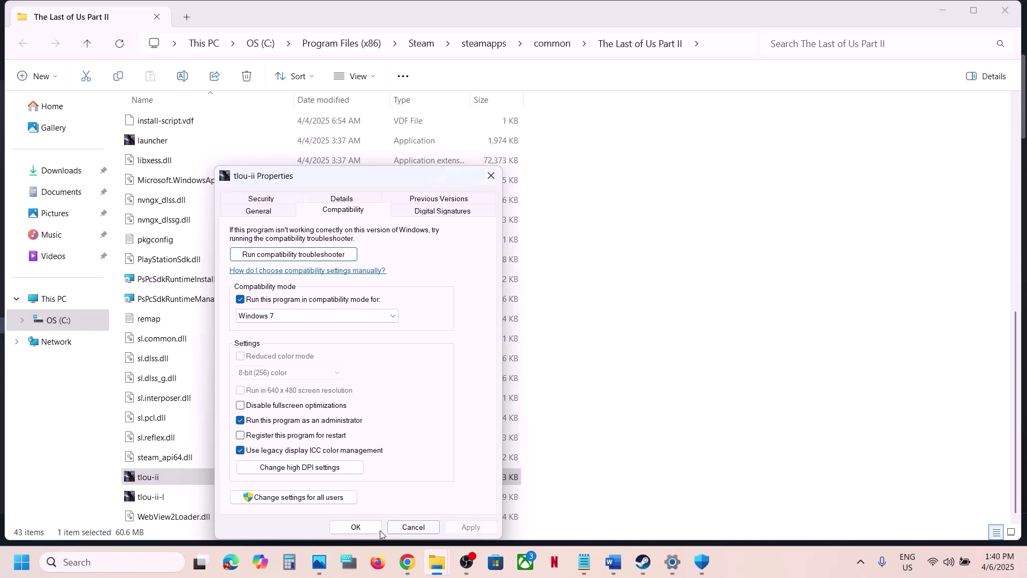
click(240, 406)
click(370, 530)
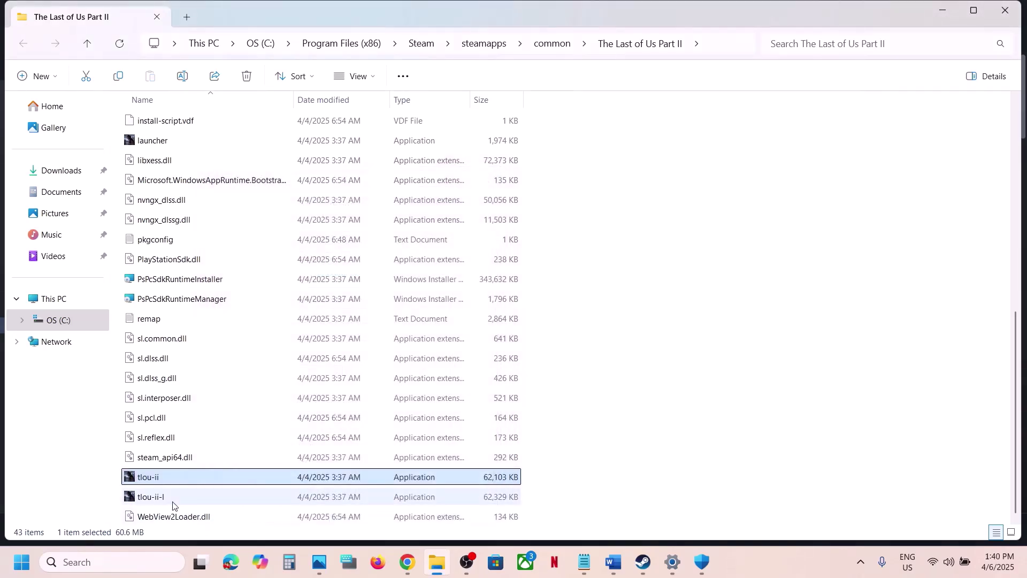
- Clear all compatibility options for tlou-ii, including compatibility mode, fullscreen optimizations, administrator and legacy ICC color management, and confirm
click(172, 501)
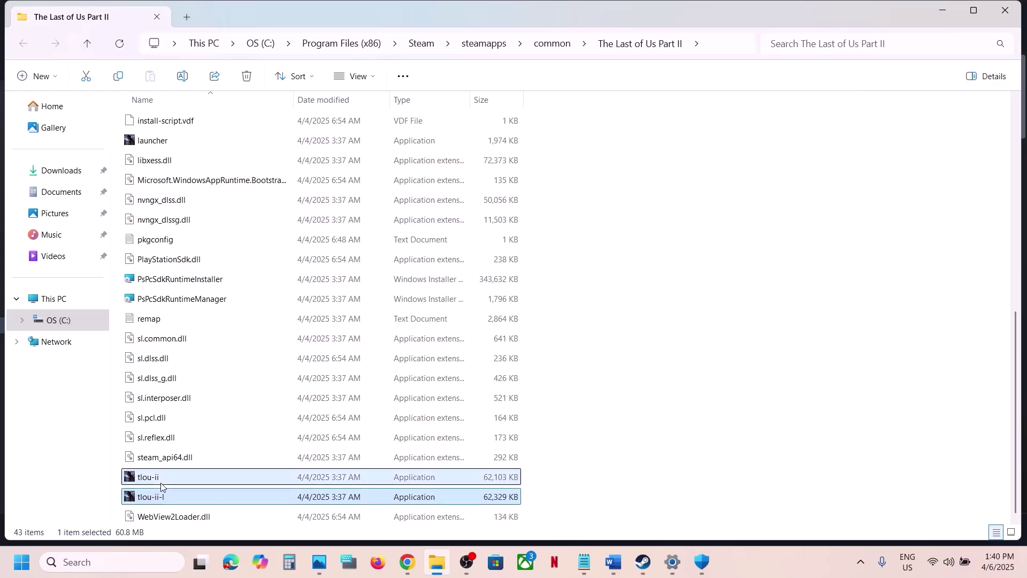
click(160, 477)
right_click(161, 477)
click(221, 417)
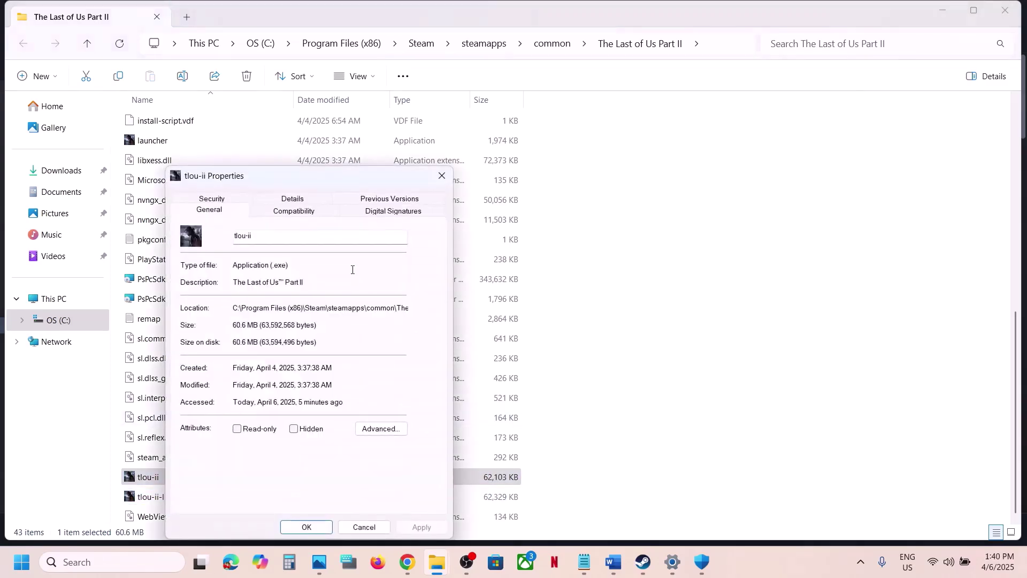
click(287, 217)
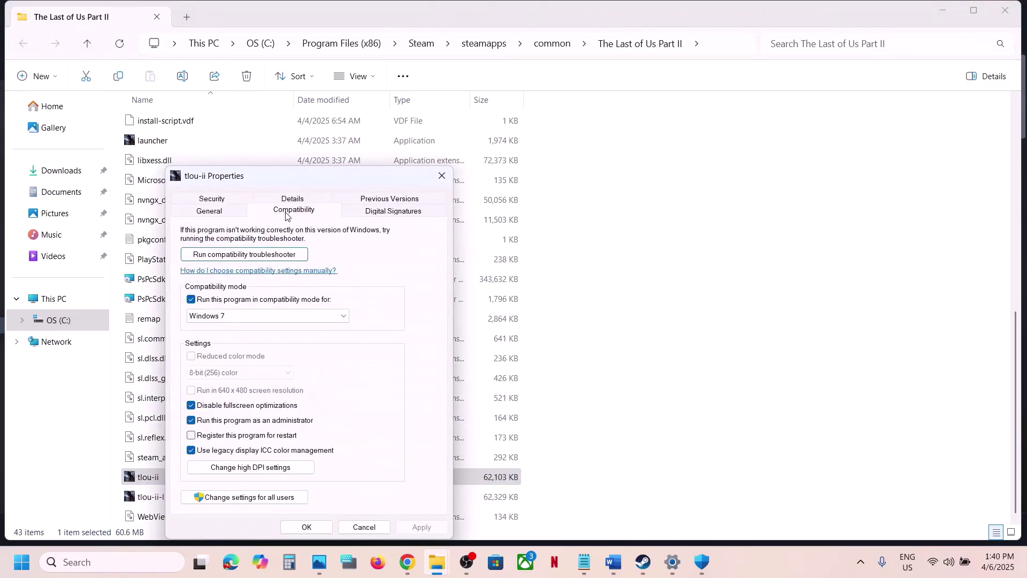
click(192, 300)
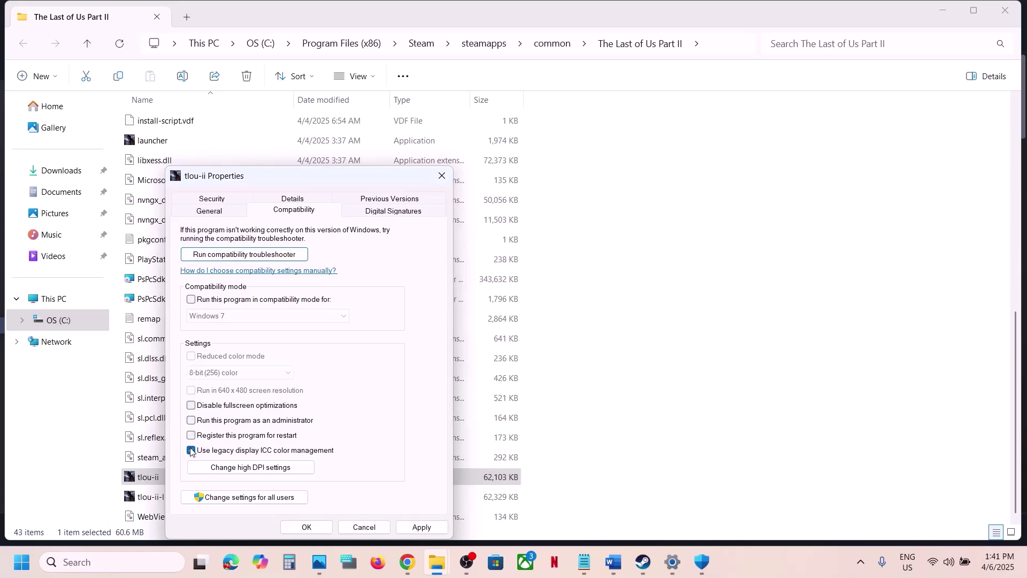
click(421, 526)
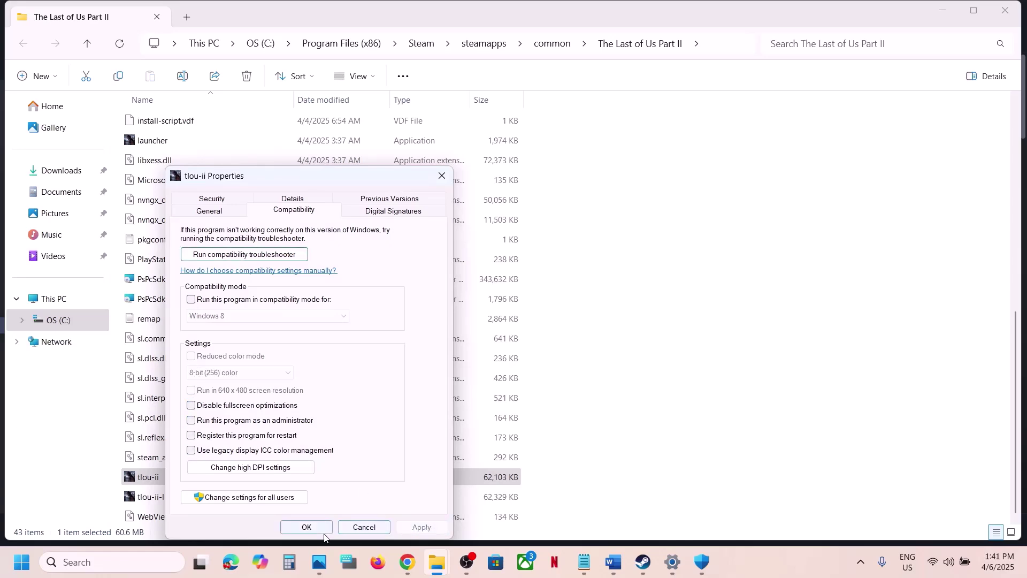
click(306, 527)
- Return to Word and highlight the Step 11 instruction on clean graphics driver installation and its NVIDIA download link
mouse_move(643, 561)
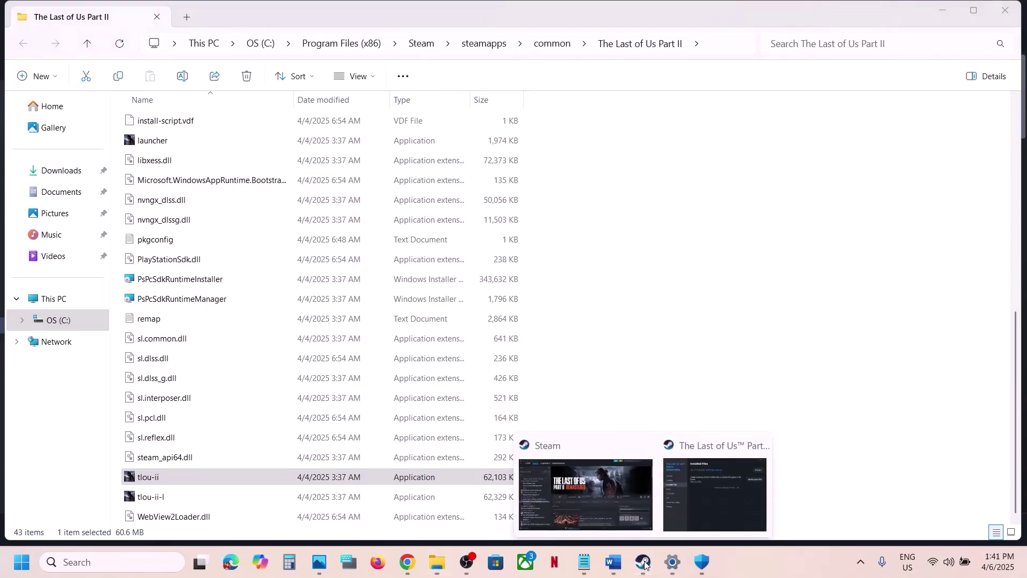
click(614, 561)
scroll(424, 360, down, 4)
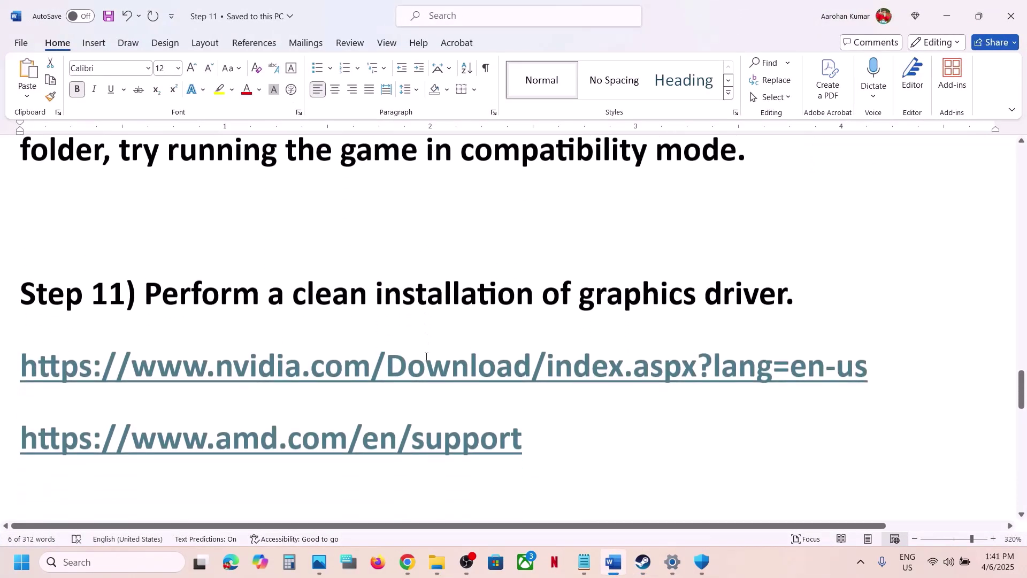
drag(178, 284, 785, 289)
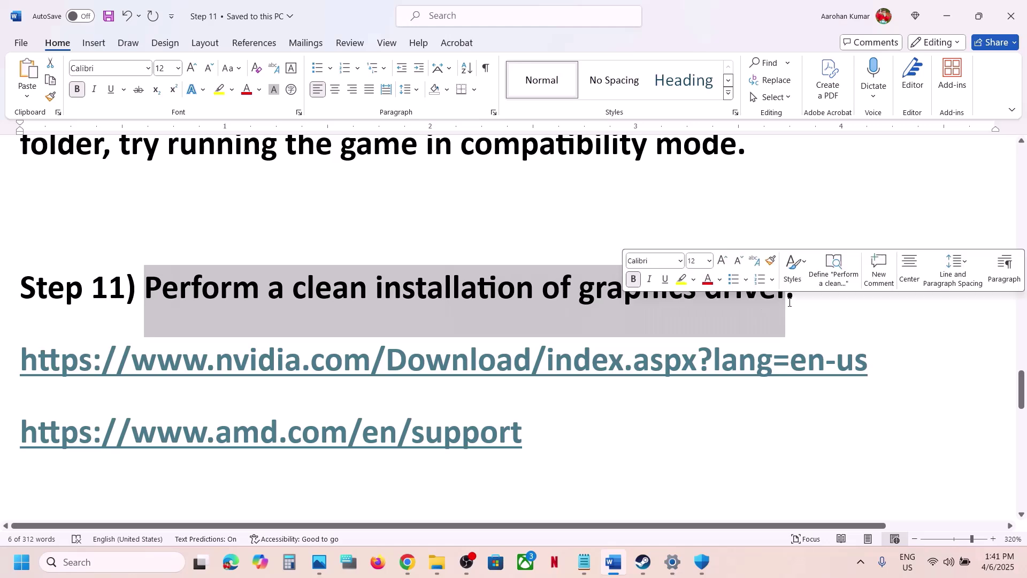
drag(282, 365, 546, 369)
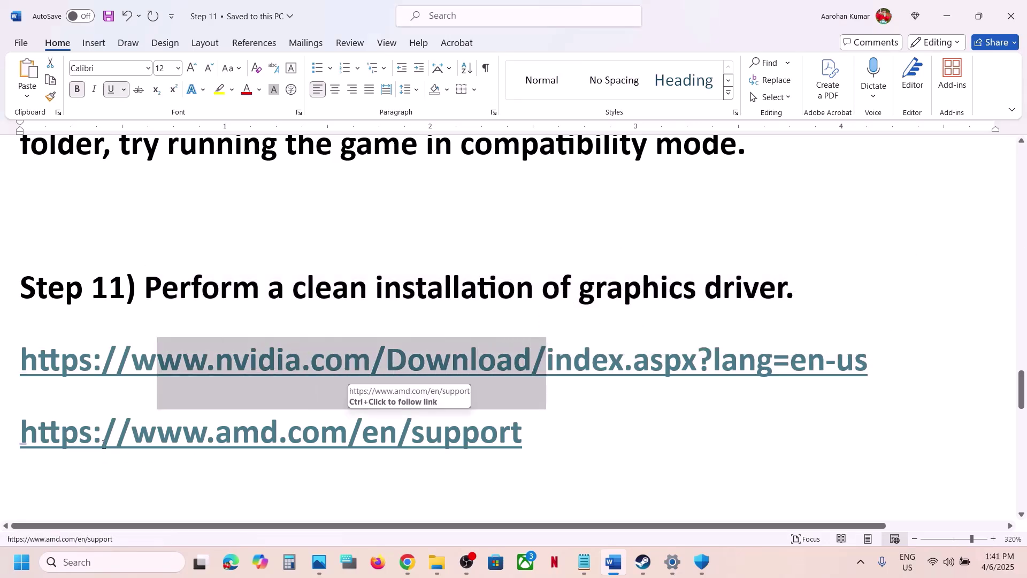
drag(102, 460, 378, 460)
drag(241, 367, 476, 369)
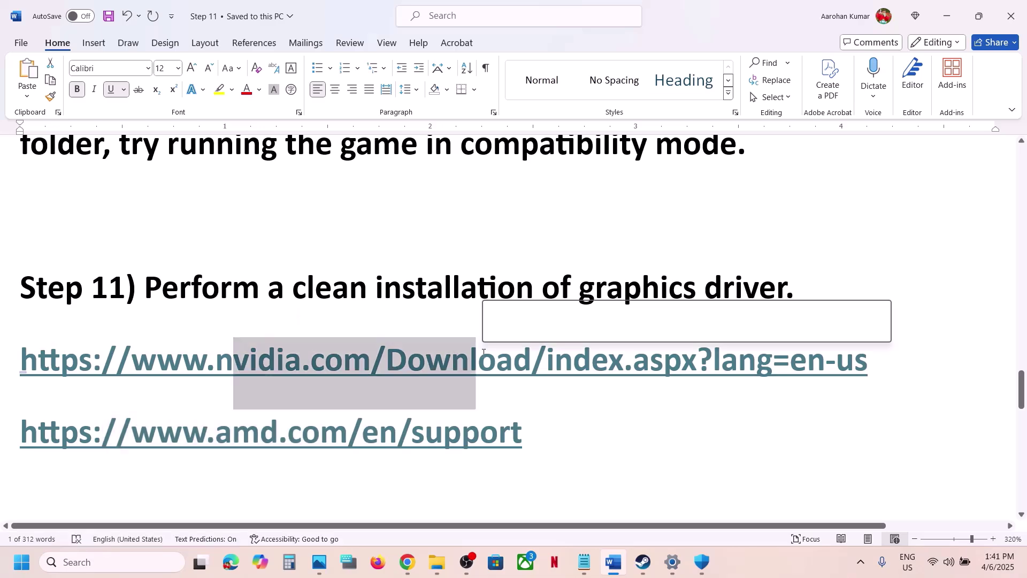
- Switch to the NVIDIA drivers page in Chrome and search for the GeForce RTX 3050 Laptop GPU driver for Windows 11
click(765, 573)
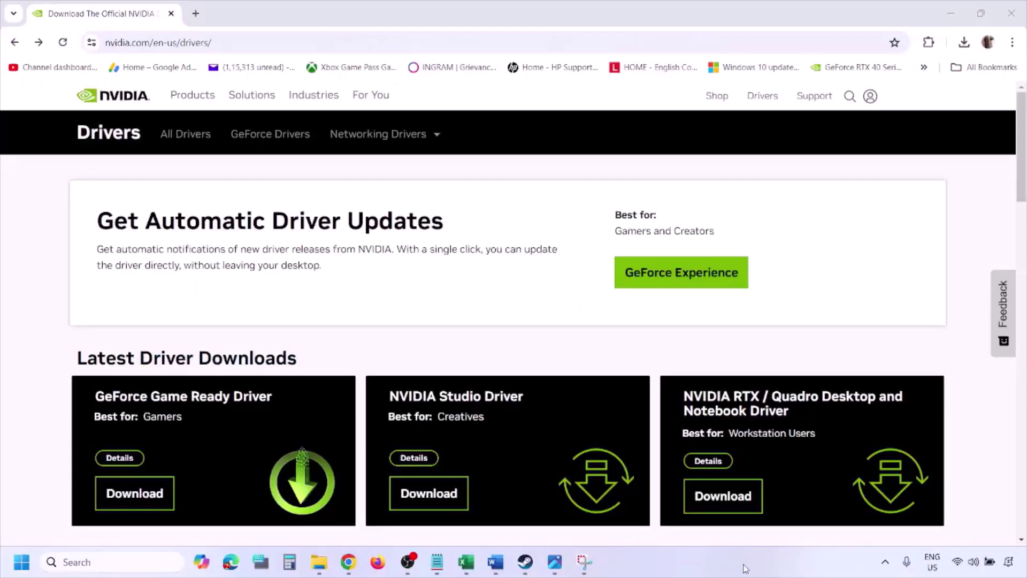
scroll(240, 327, down, 8)
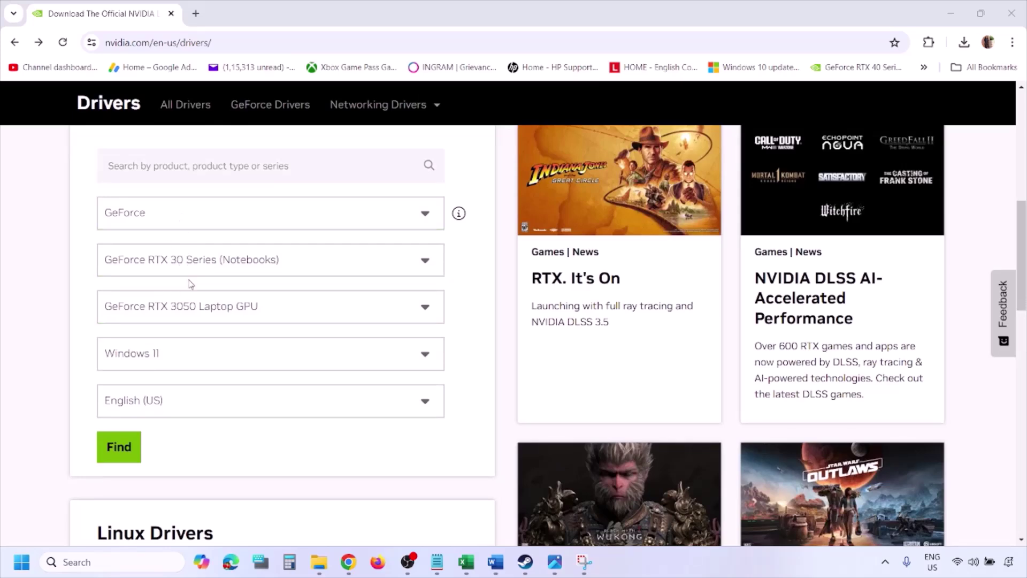
click(170, 357)
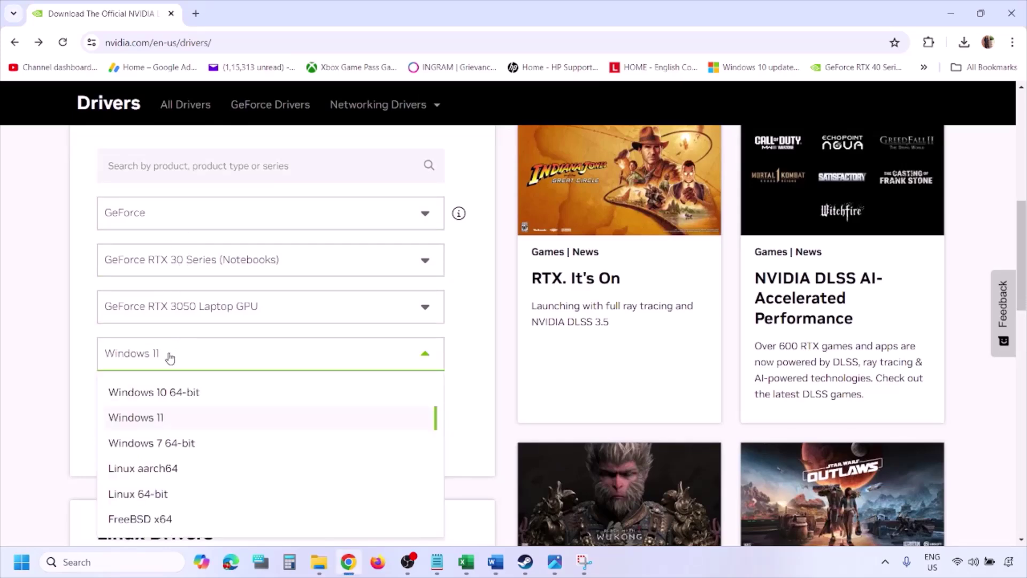
click(151, 420)
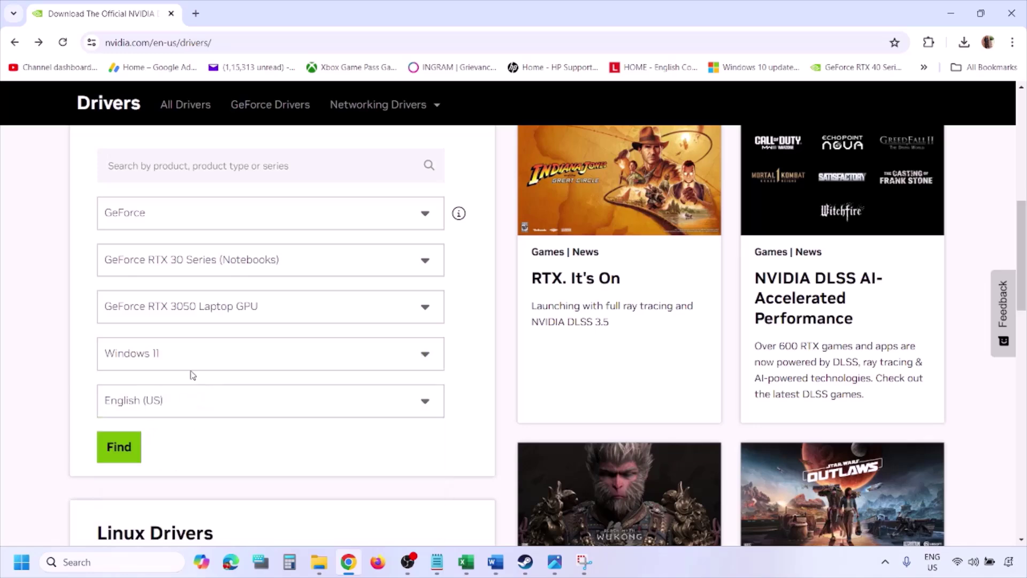
click(117, 447)
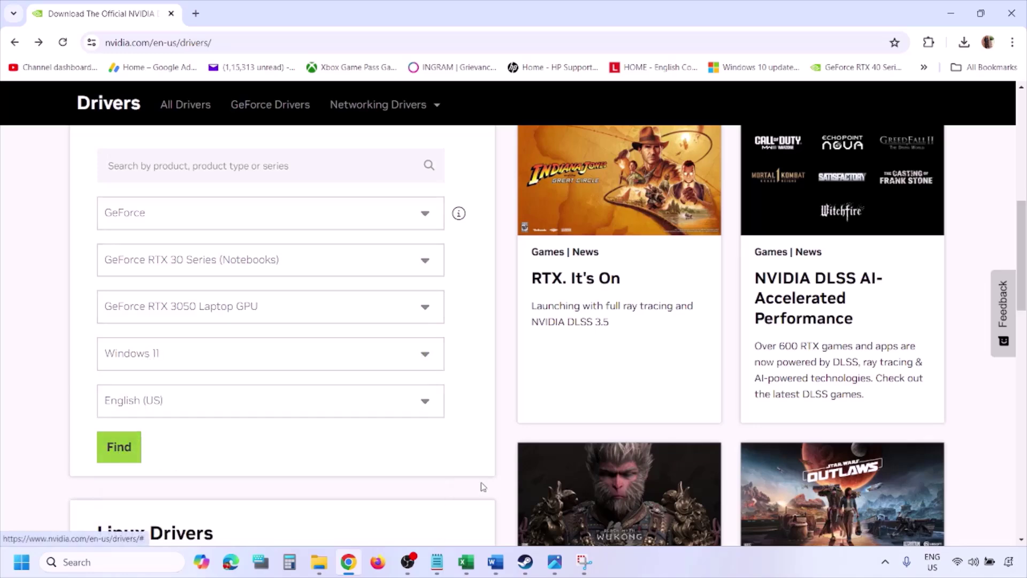
- Review the NVIDIA driver download and clean installation screenshots 1.png to 5.png in Photos, and open the Windows power options
click(555, 566)
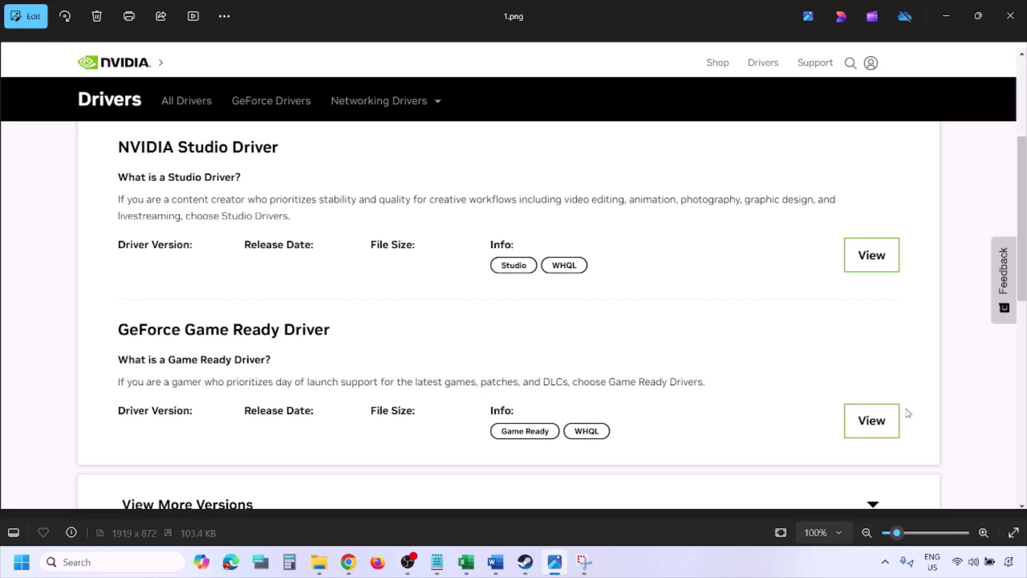
key(Right)
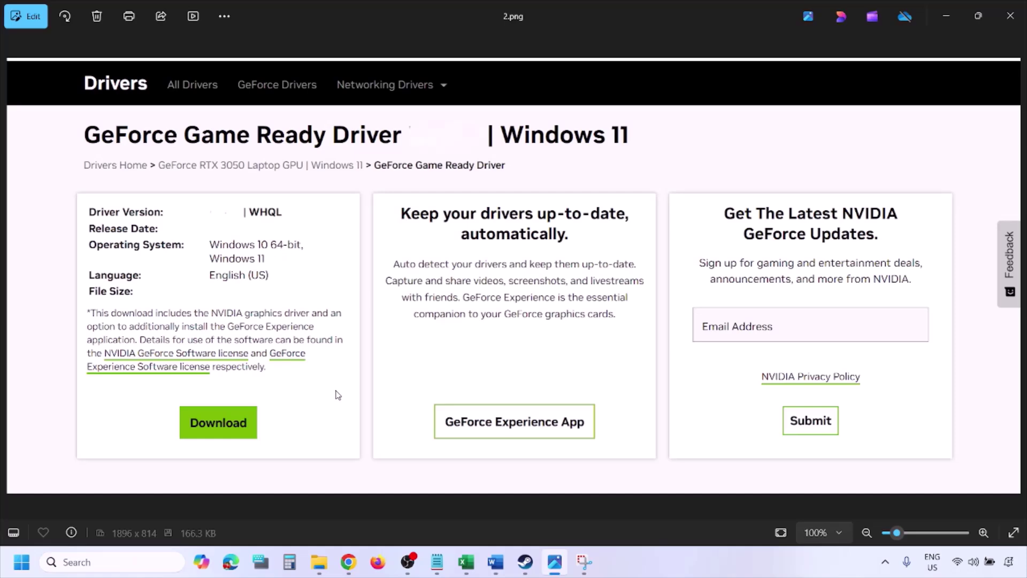
key(Right)
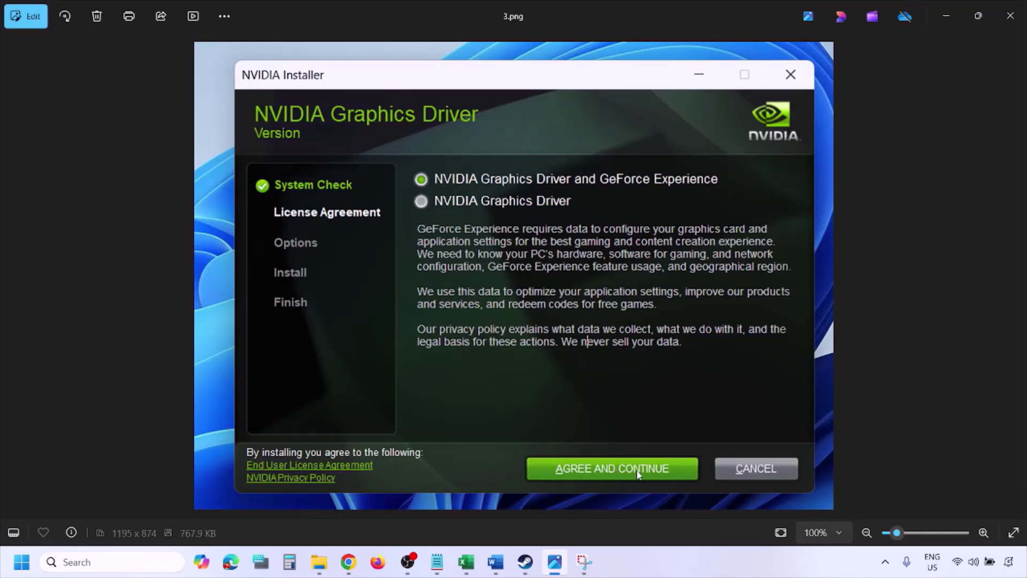
key(Right)
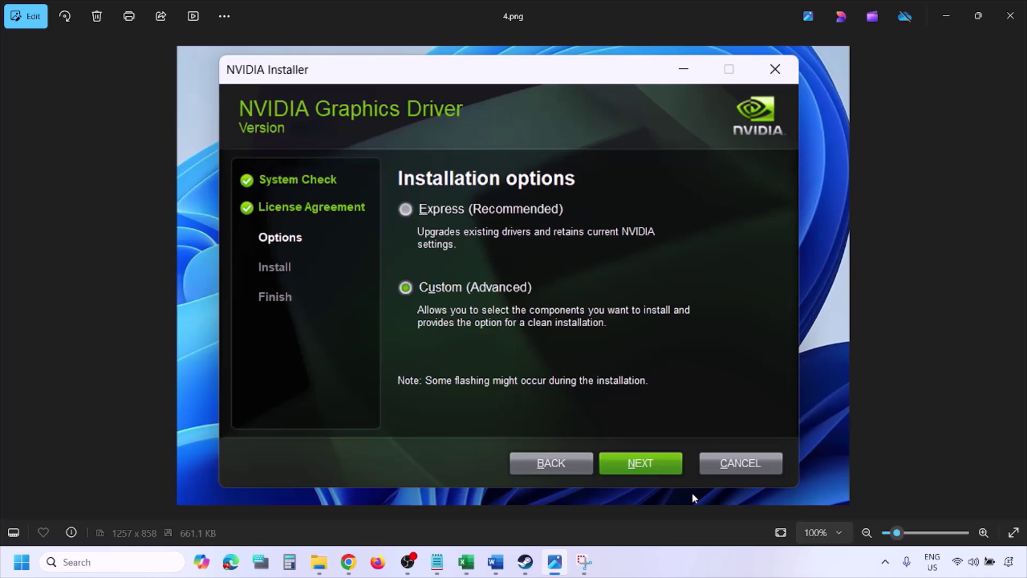
key(Right)
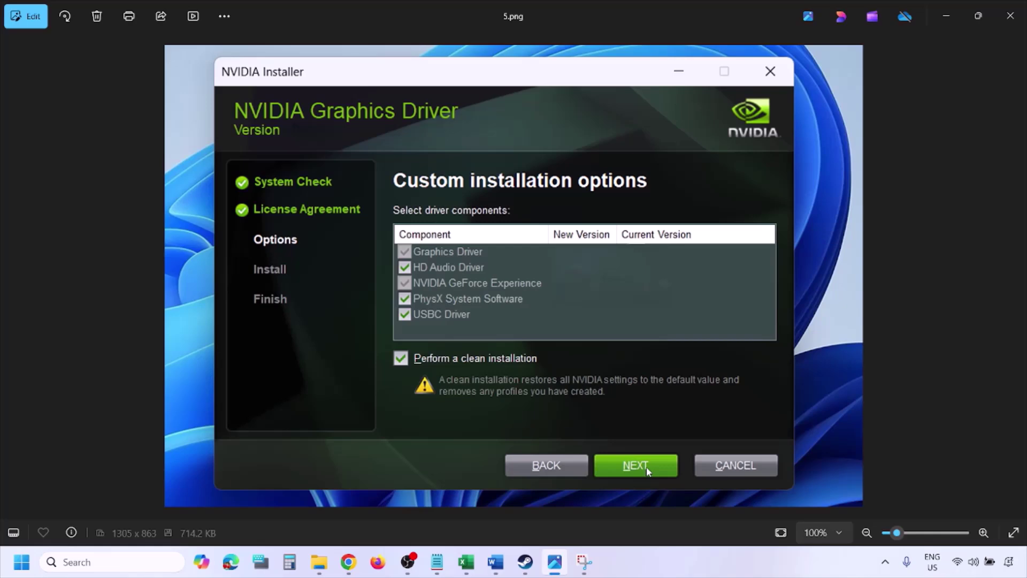
click(22, 562)
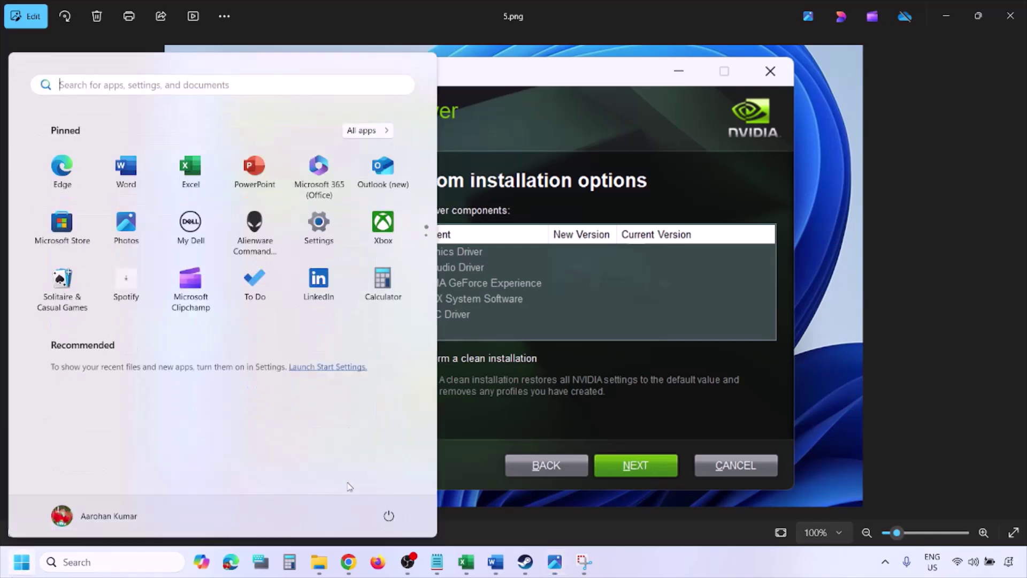
click(390, 518)
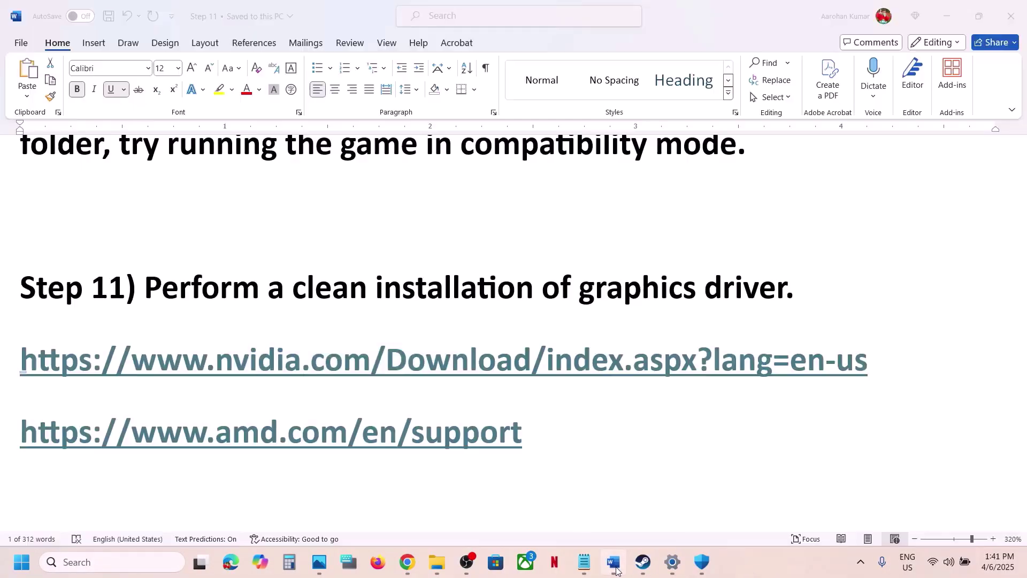
- Return to Word, highlight the AMD support link in Step 11 and read on to Step 12
click(613, 562)
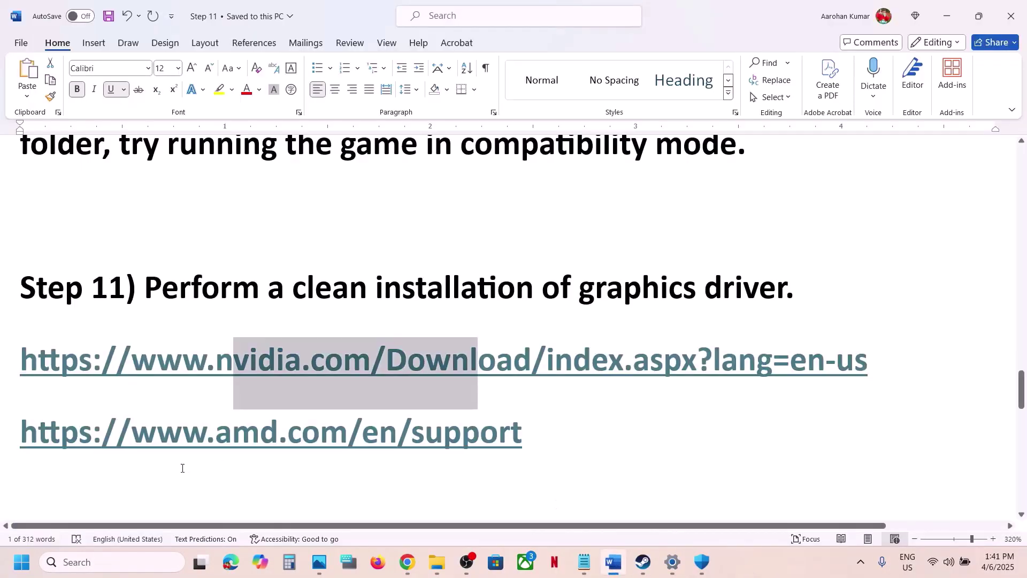
drag(150, 442, 515, 424)
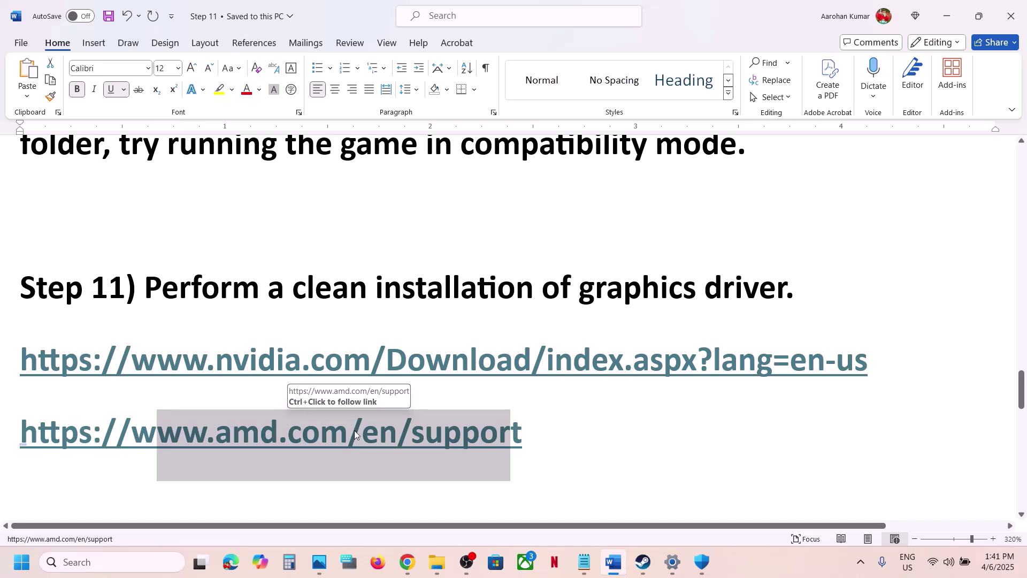
scroll(387, 403, down, 1)
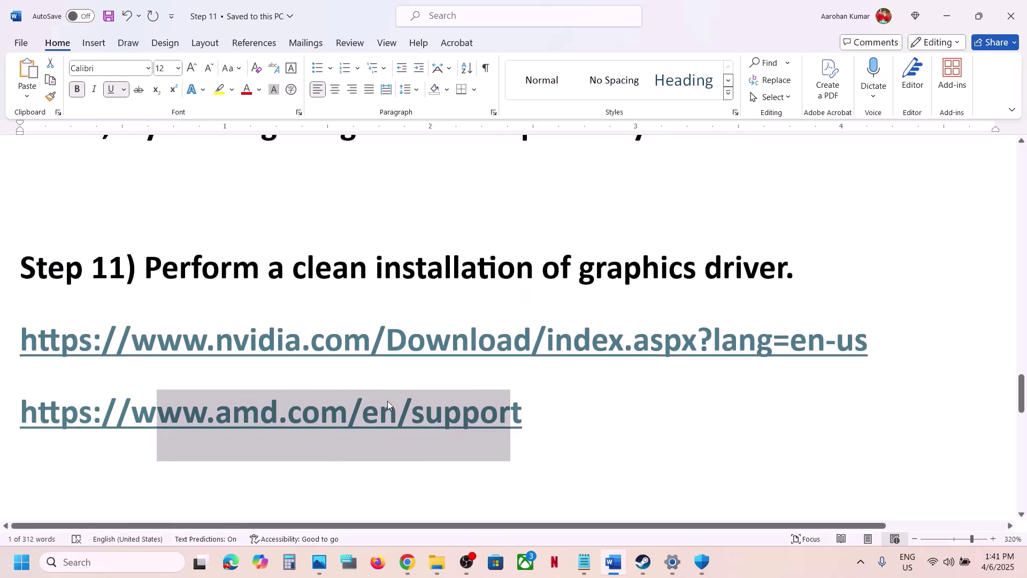
scroll(387, 401, down, 3)
scroll(392, 395, up, 2)
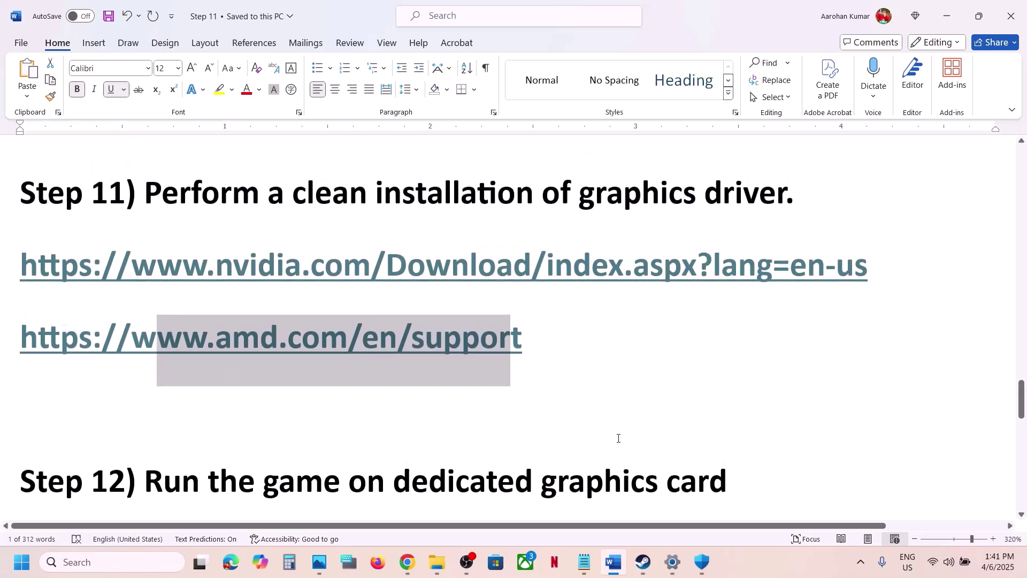
- Copy the word "graphics" from Step 12, search Windows for it and open Graphics settings
double_click(599, 468)
key(ctrl+c)
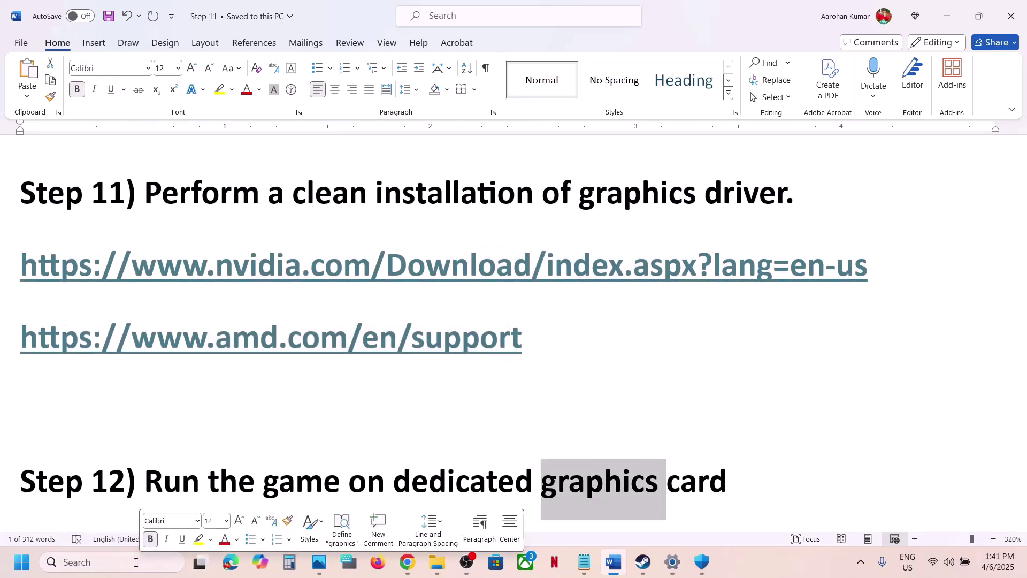
click(133, 562)
key(ctrl+v)
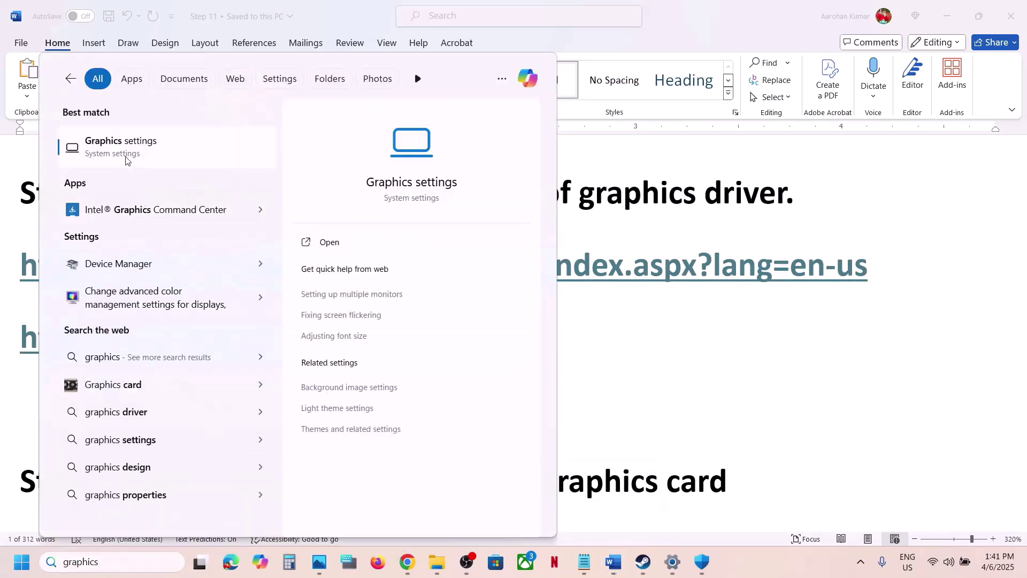
click(128, 157)
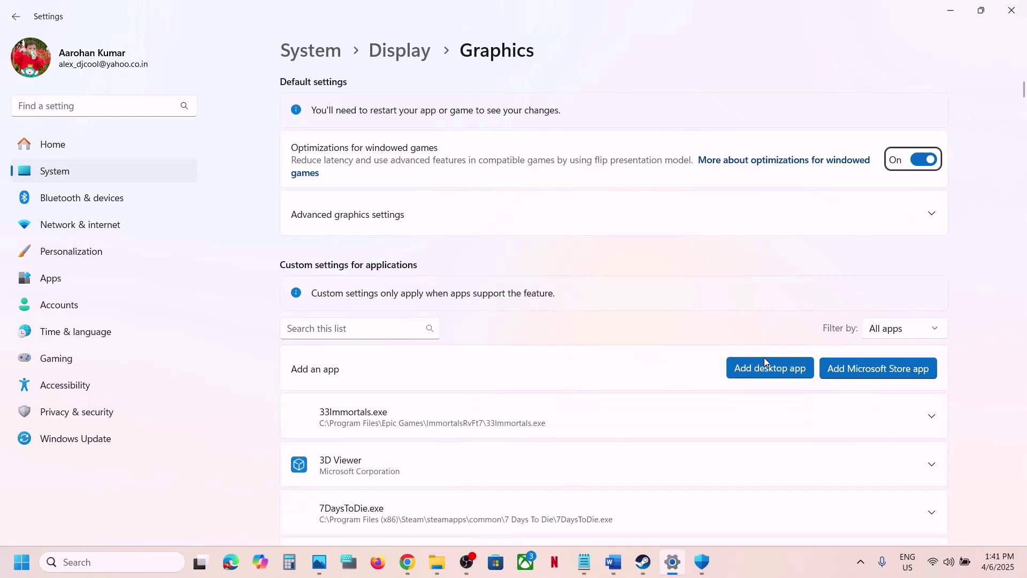
- Add the tlou-ii application from The Last of Us Part II folder to the custom graphics settings as a desktop app
click(762, 360)
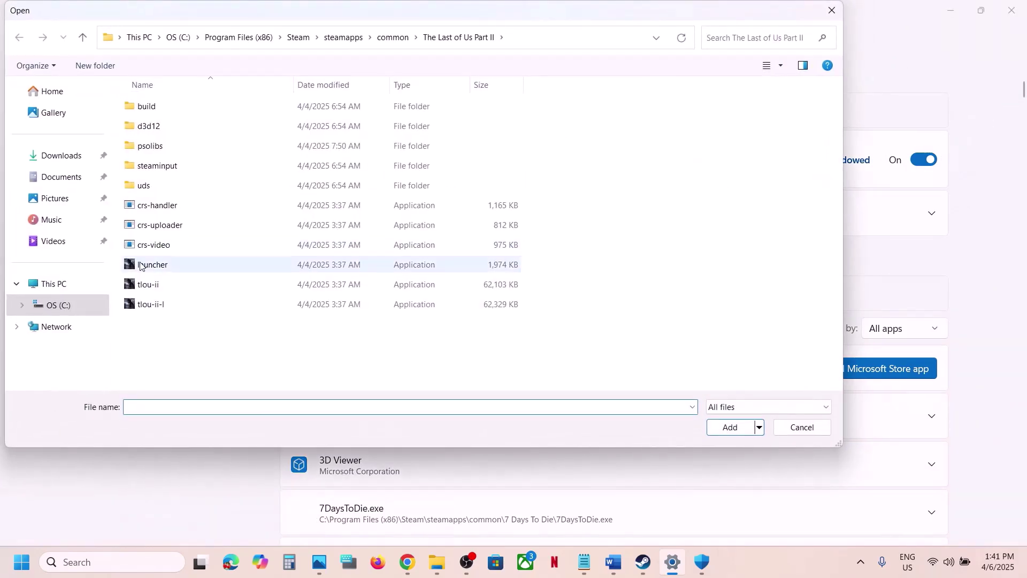
click(141, 284)
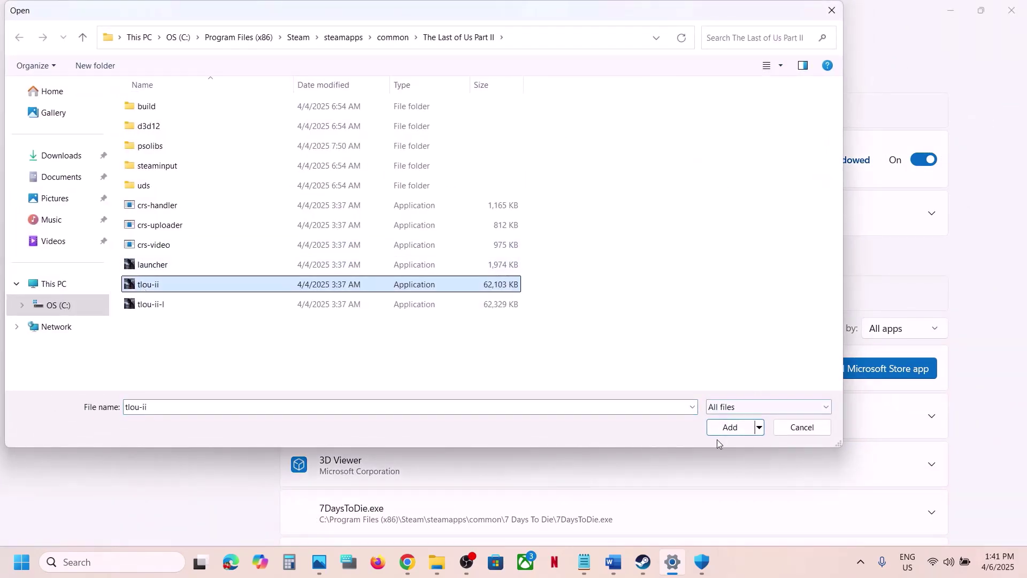
click(730, 426)
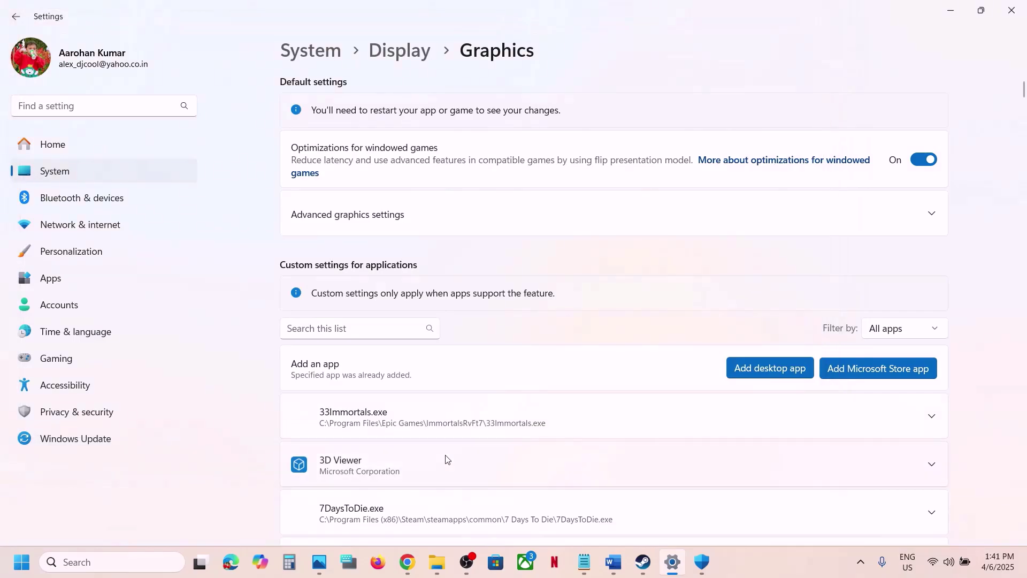
- Set the GPU preference of the tlou-ii-l.exe entry to High Performance (NVIDIA GeForce RTX 3050 Laptop GPU)
scroll(445, 458, down, 20)
scroll(445, 459, down, 20)
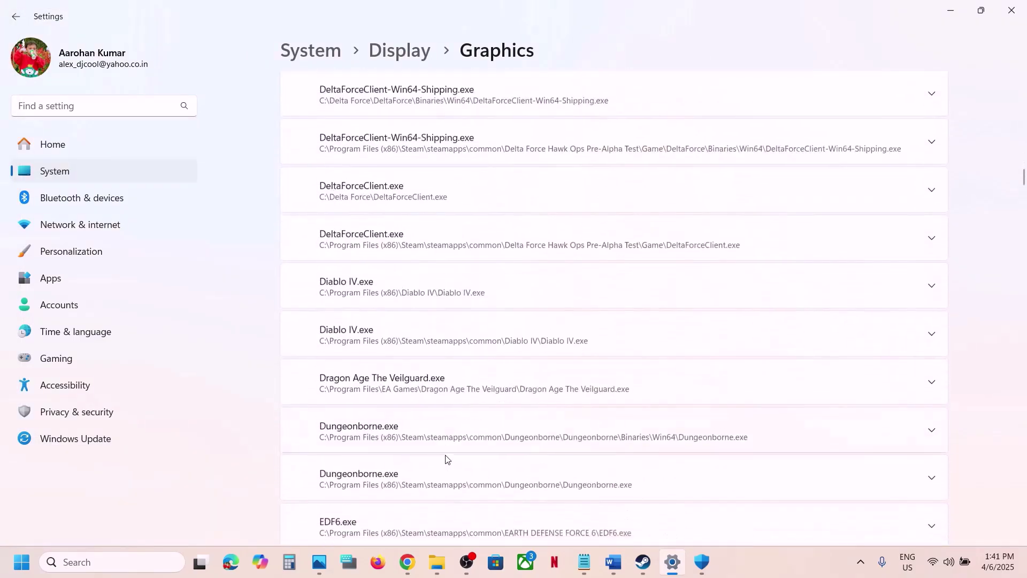
scroll(447, 458, down, 20)
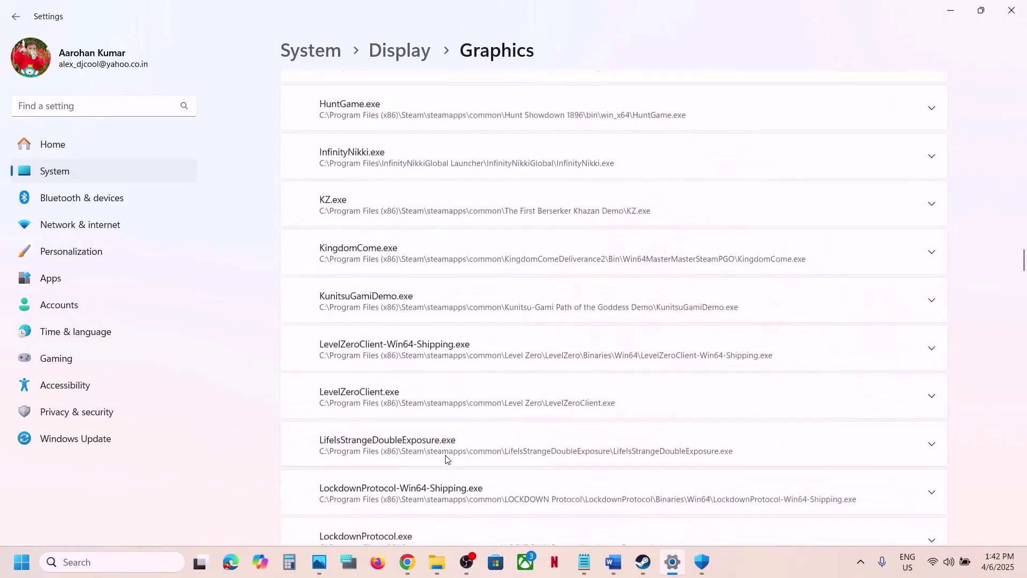
scroll(447, 458, down, 20)
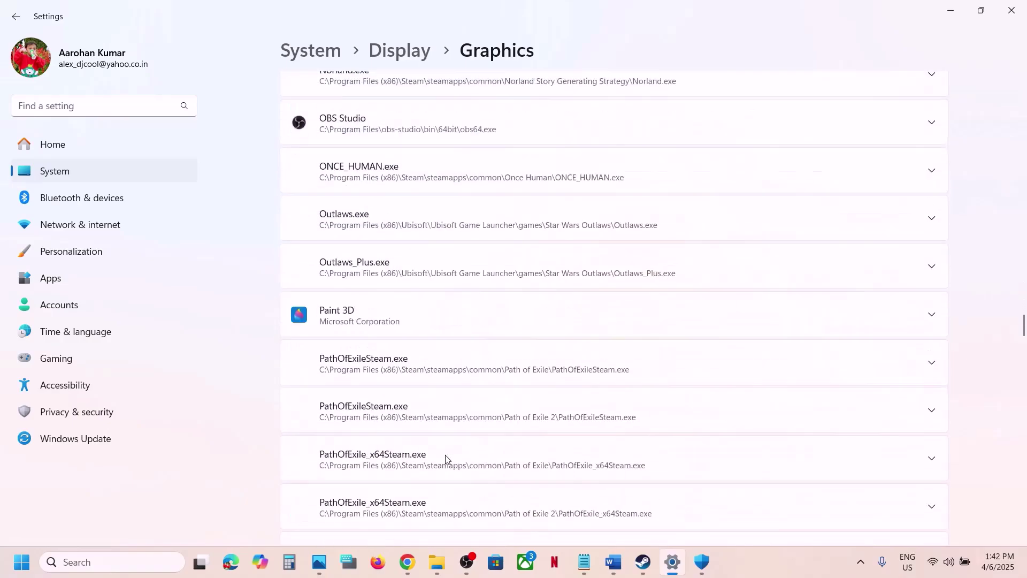
scroll(447, 458, down, 20)
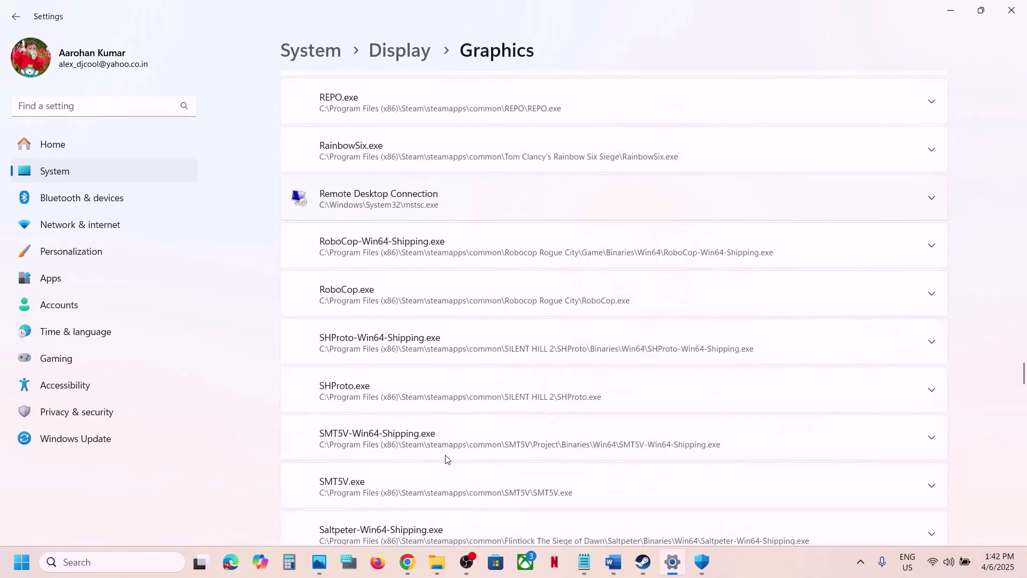
scroll(447, 459, down, 2)
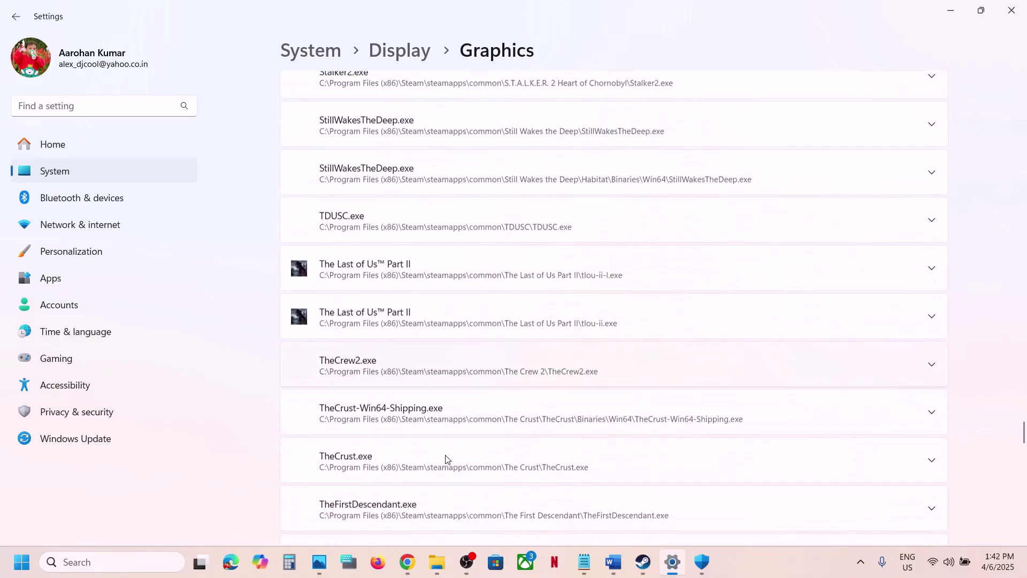
click(442, 273)
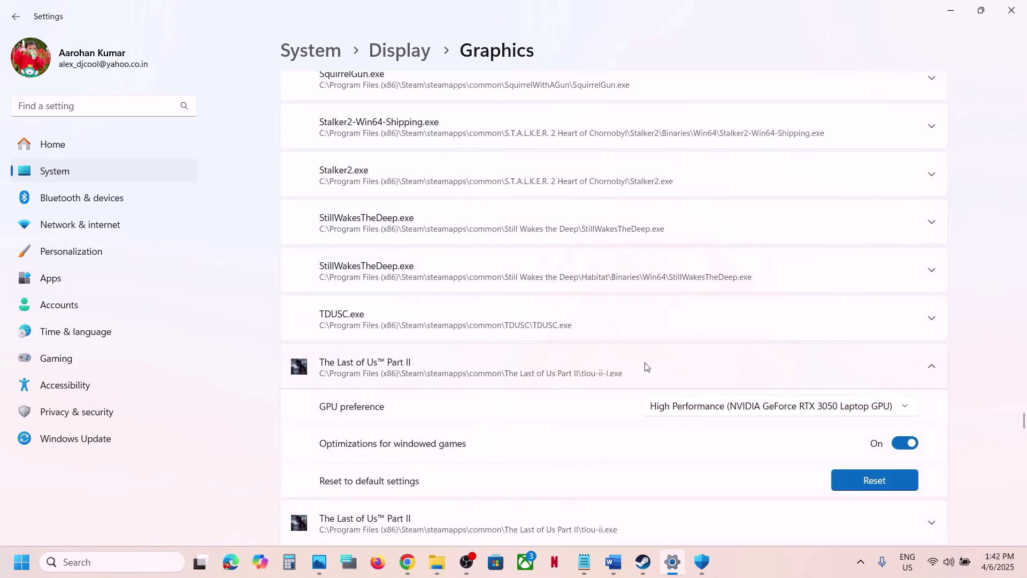
scroll(646, 367, down, 2)
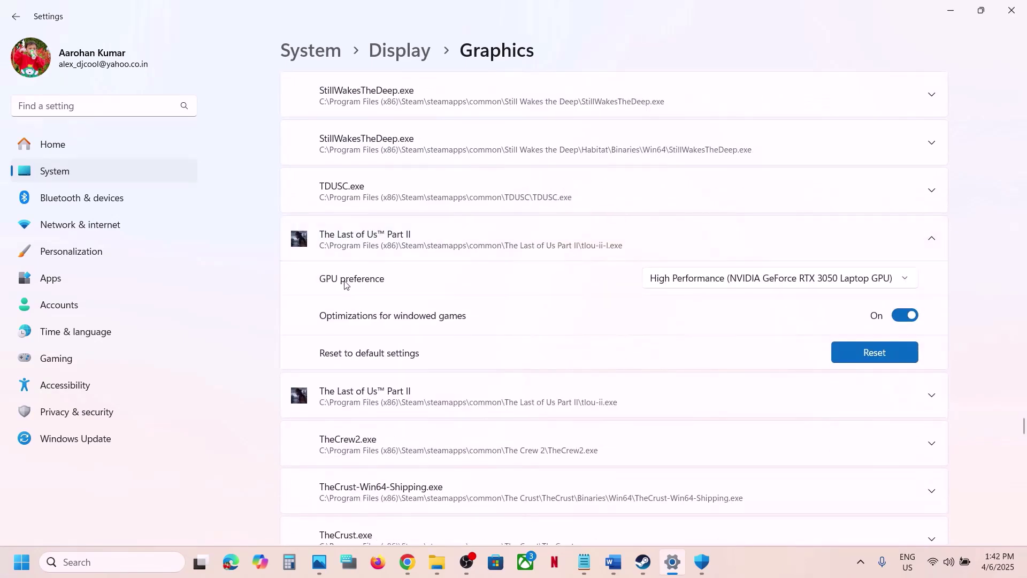
click(769, 272)
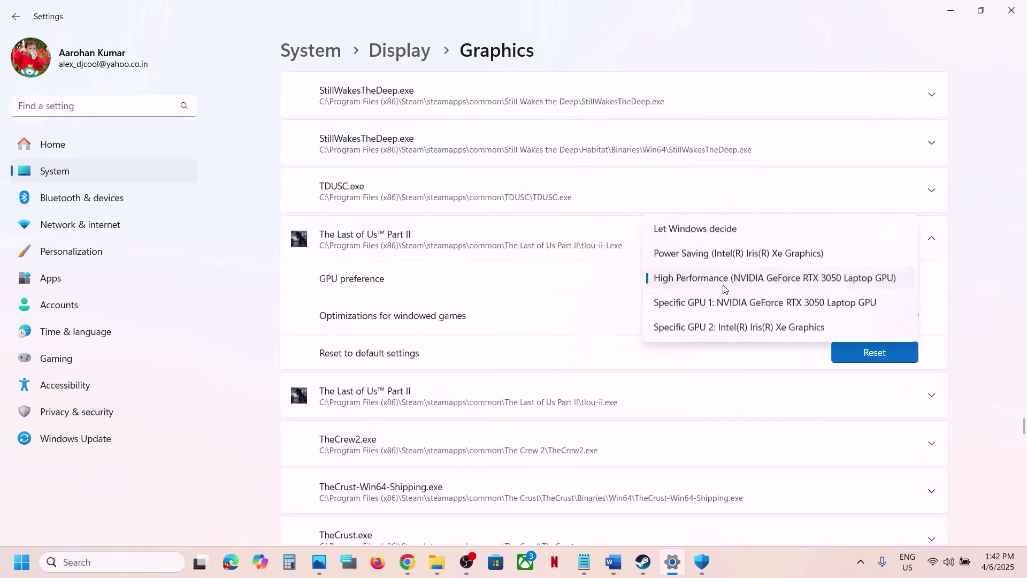
click(763, 285)
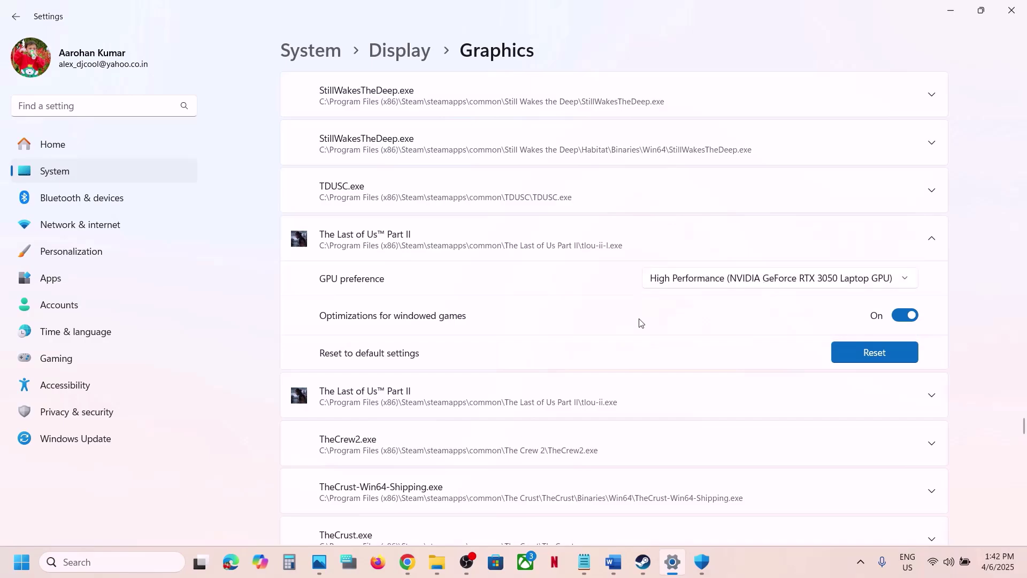
- Add the tlou-ii-l application from The Last of Us Part II folder to the custom graphics settings as a desktop app
scroll(444, 386, up, 15)
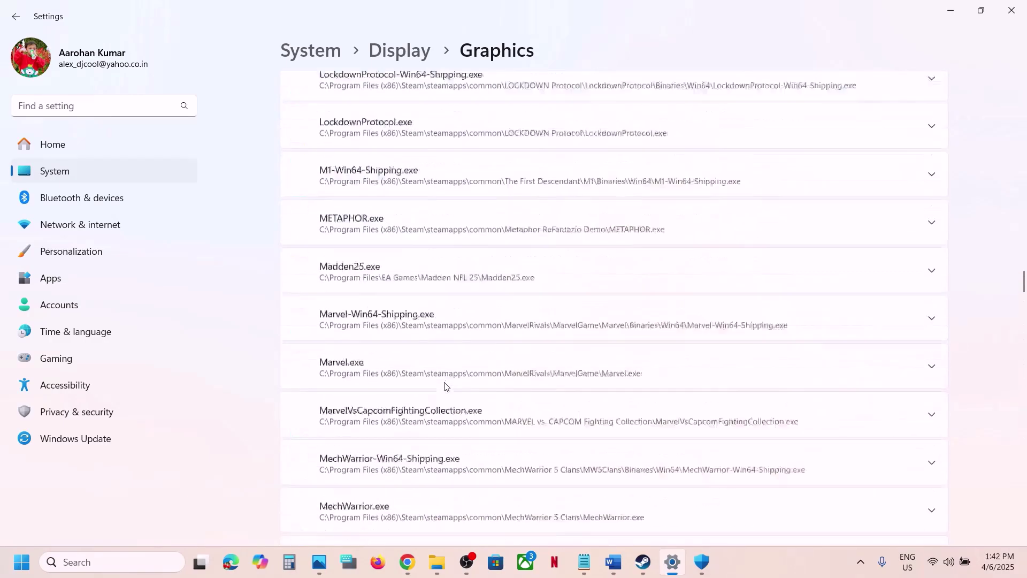
scroll(445, 386, up, 20)
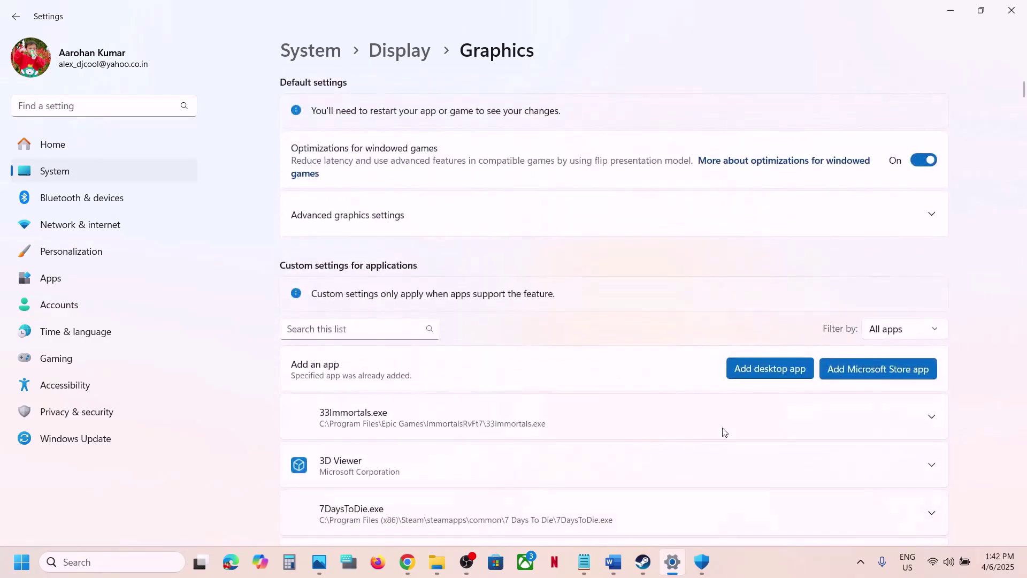
click(768, 374)
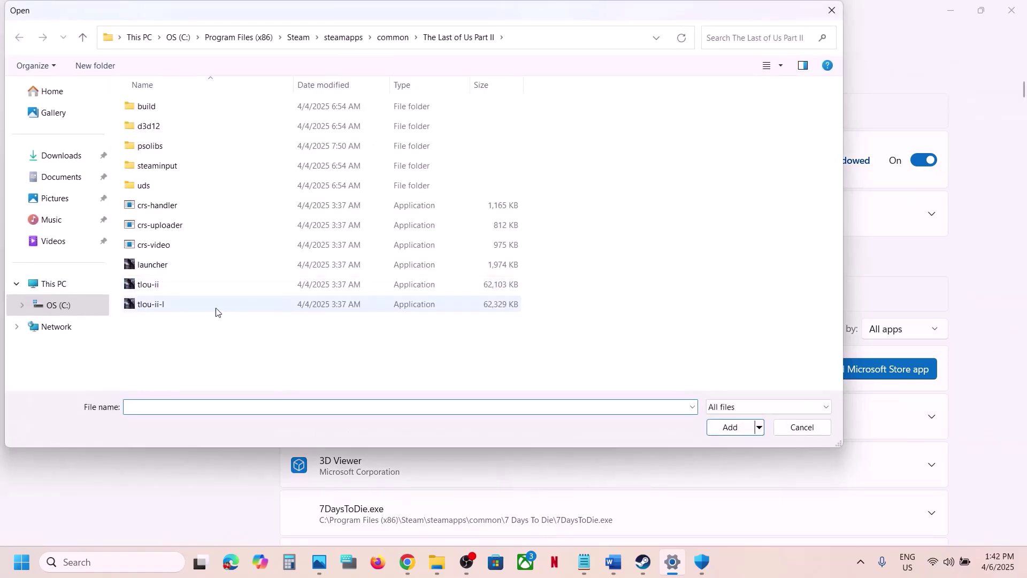
click(216, 309)
click(738, 427)
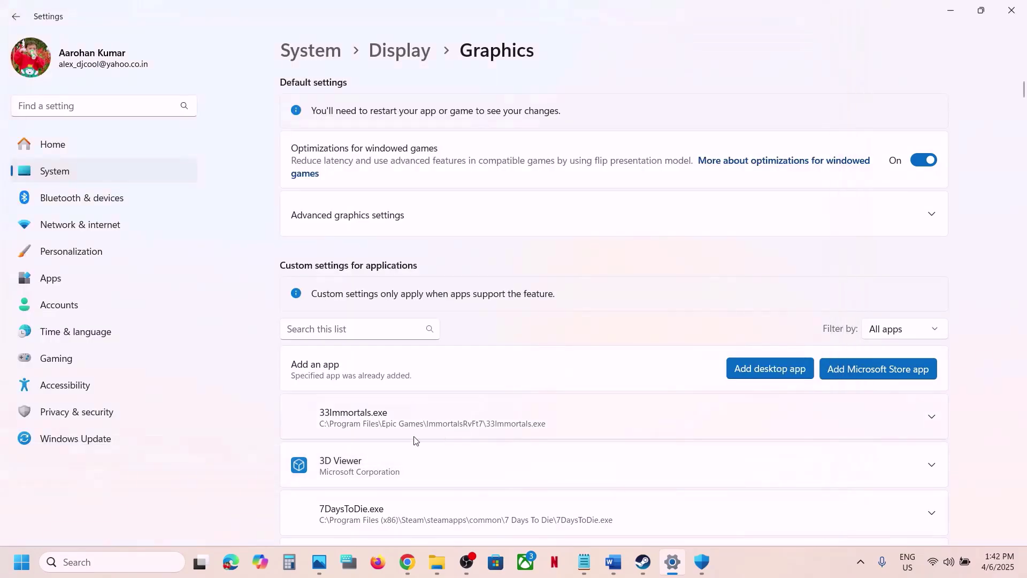
- View the GPU preference options of the tlou-ii.exe entry and close Settings
scroll(416, 441, down, 20)
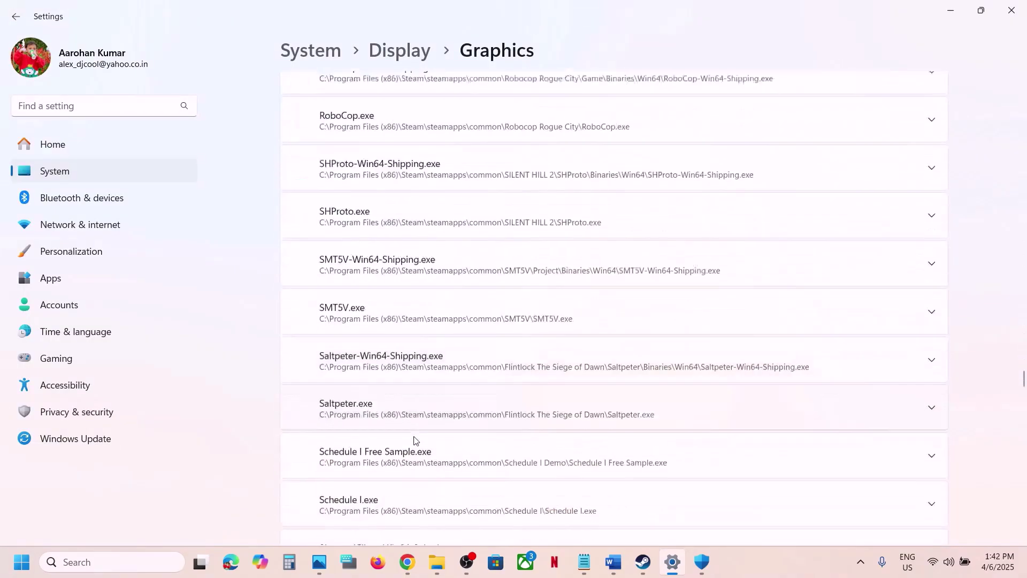
scroll(416, 440, down, 20)
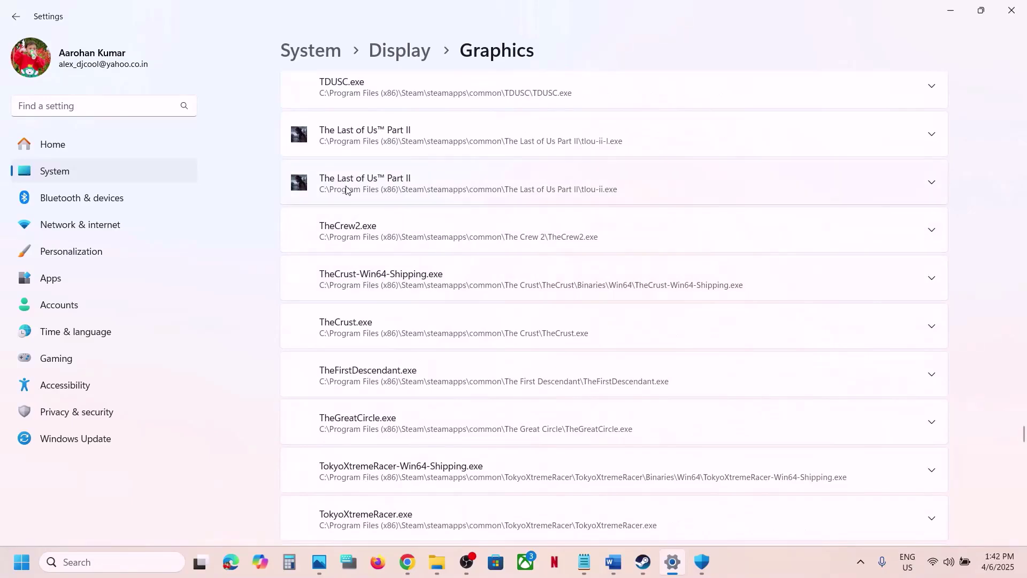
click(346, 190)
click(815, 324)
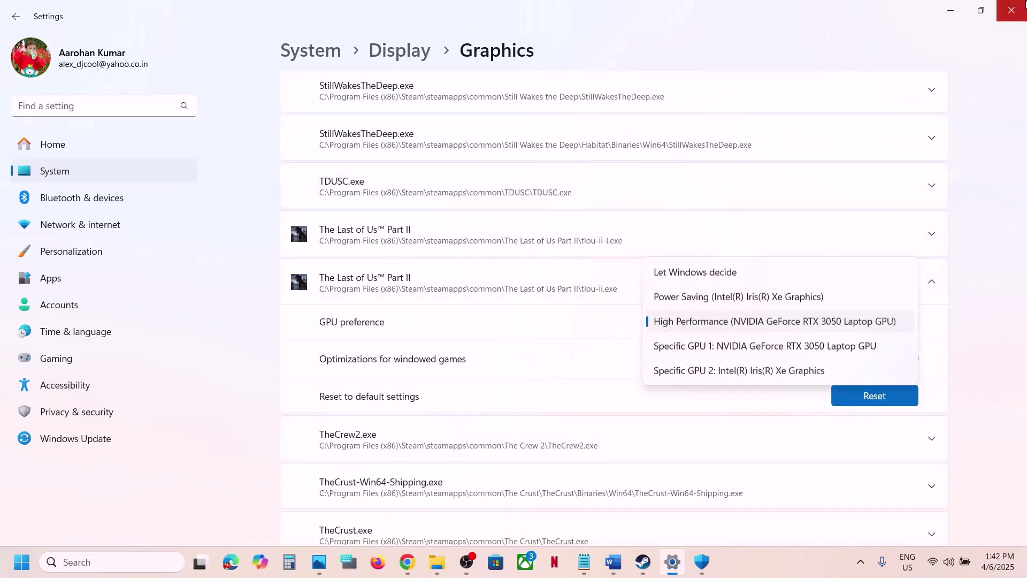
click(1011, 10)
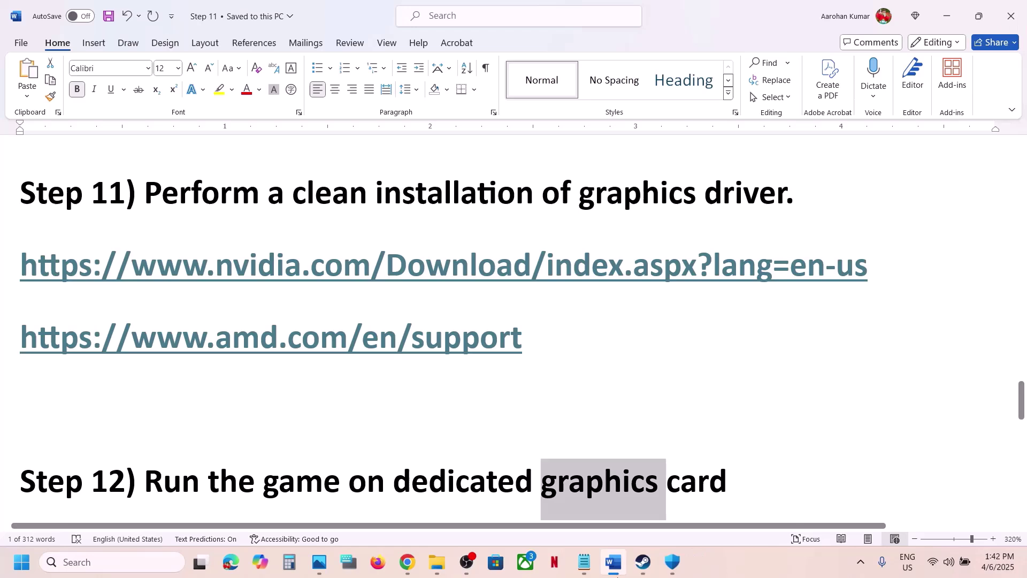
- Read on to Step 13 in the Word document and highlight its instructions from "turn off Razer Synapse" to "task manager"
click(643, 566)
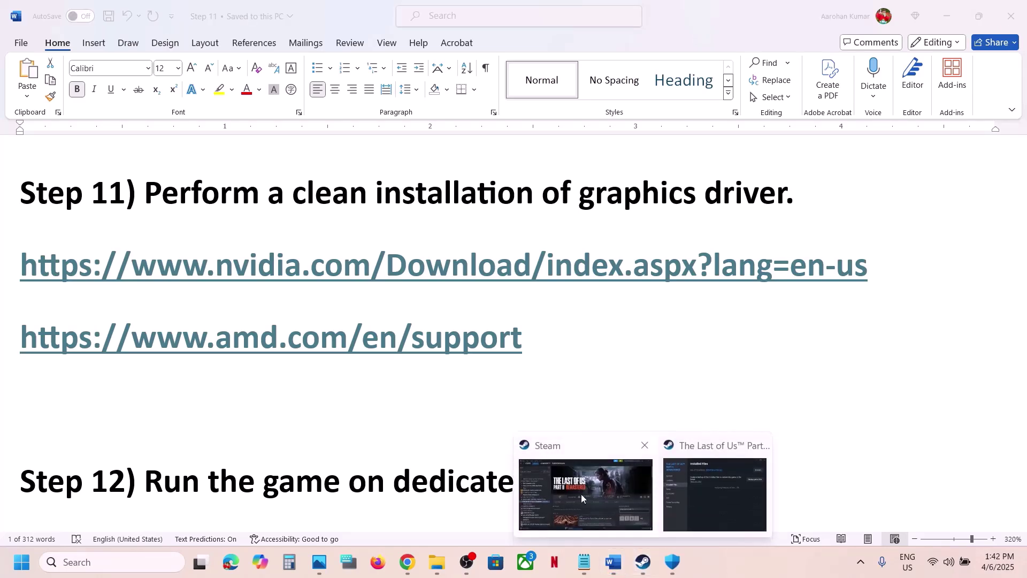
scroll(587, 484, down, 5)
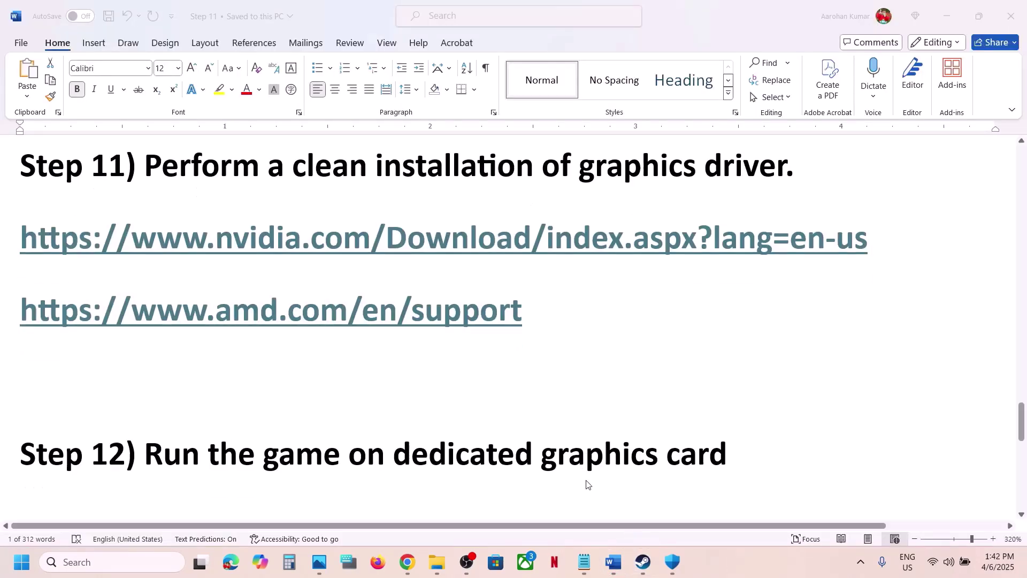
scroll(587, 484, down, 2)
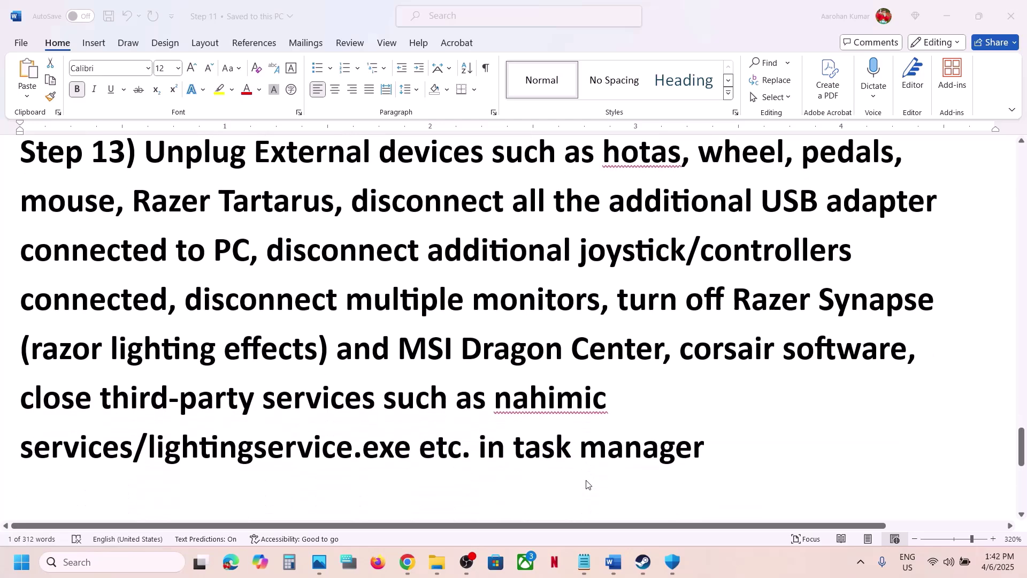
scroll(461, 348, up, 1)
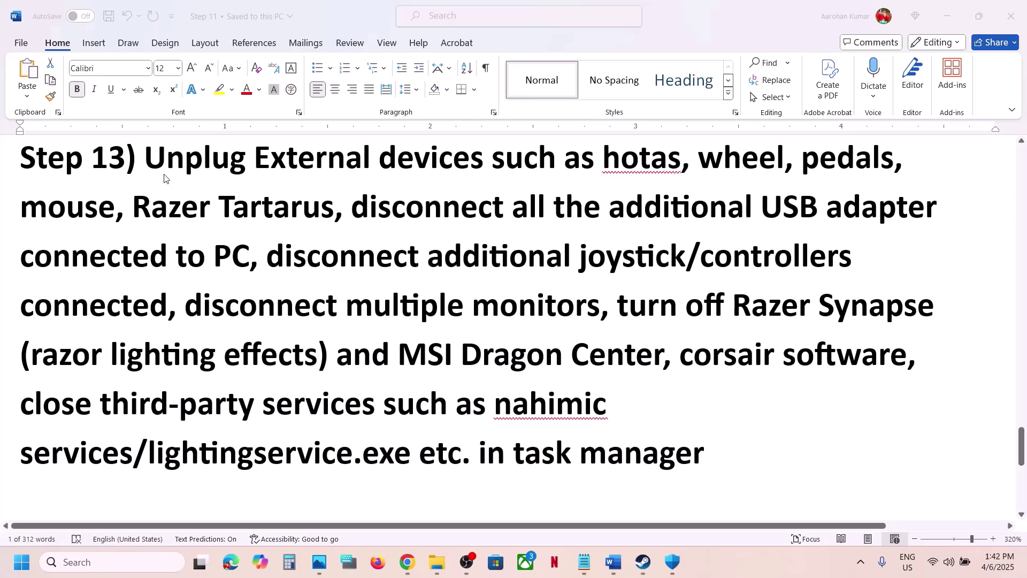
click(150, 161)
drag(153, 159, 668, 452)
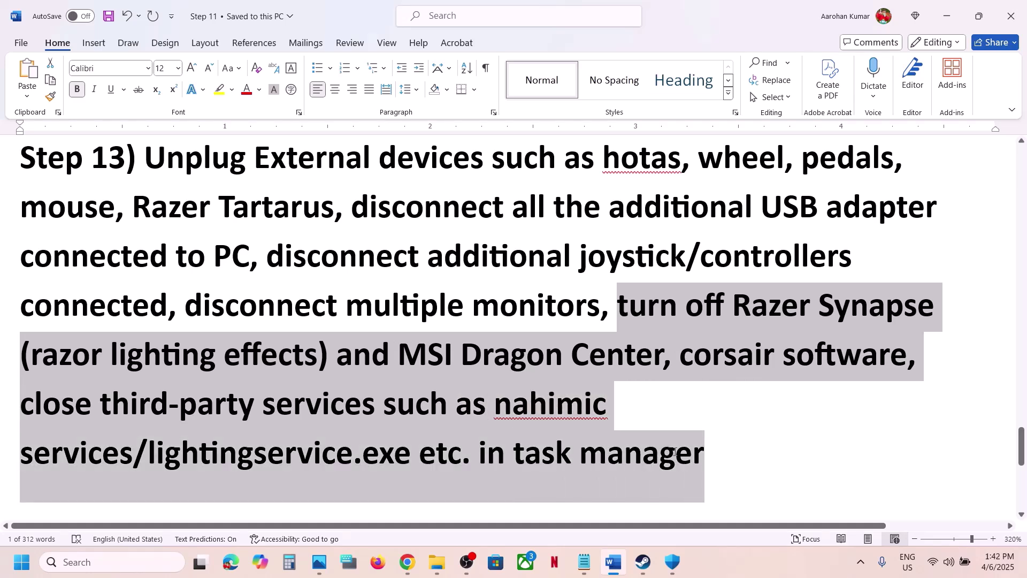
drag(674, 451, 674, 452)
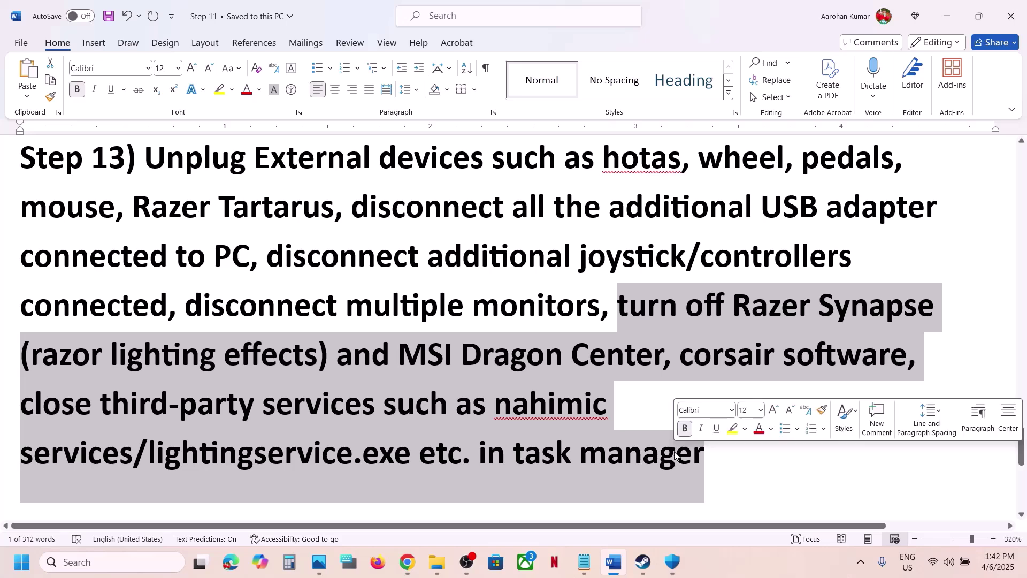
- Highlight "Update BIOS" in Step 14 and check the laptop's battery charge in the Windows quick settings
scroll(569, 378, down, 2)
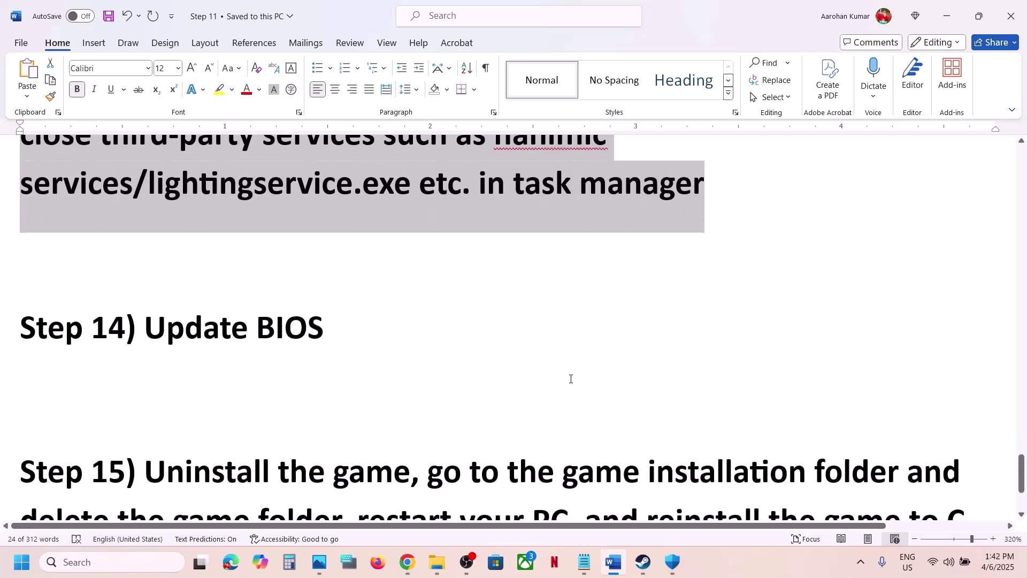
drag(168, 360, 346, 351)
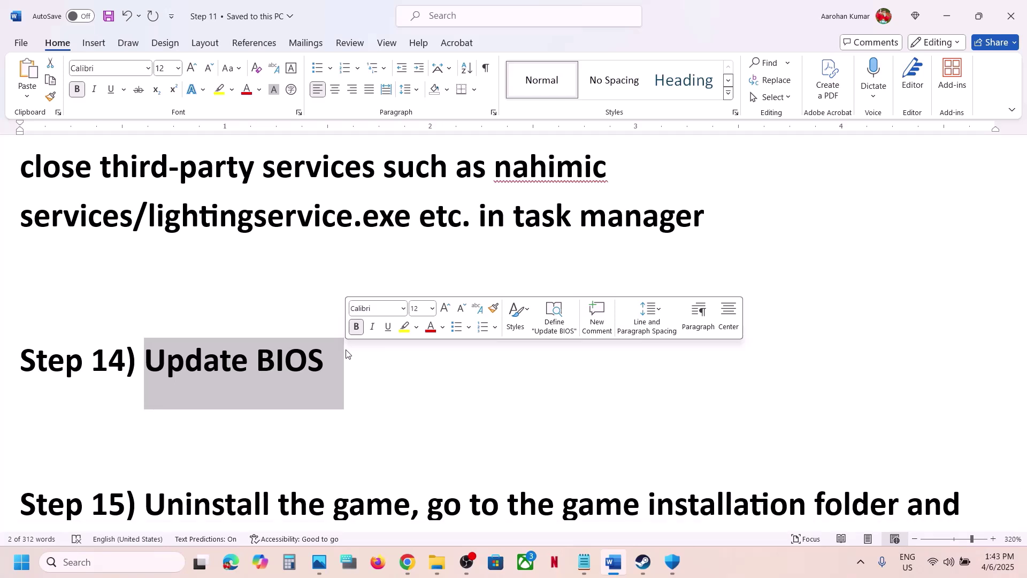
click(945, 561)
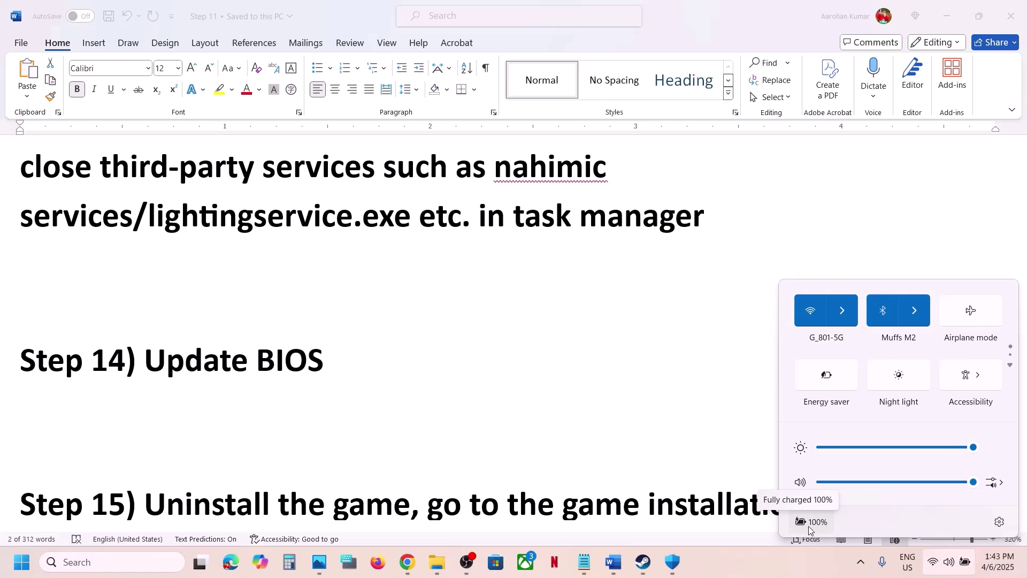
click(485, 427)
- Highlight the uninstall instructions in Step 15, and switch to Steam to show the Uninstall option for The Last of Us Part II Remastered
scroll(487, 426, down, 2)
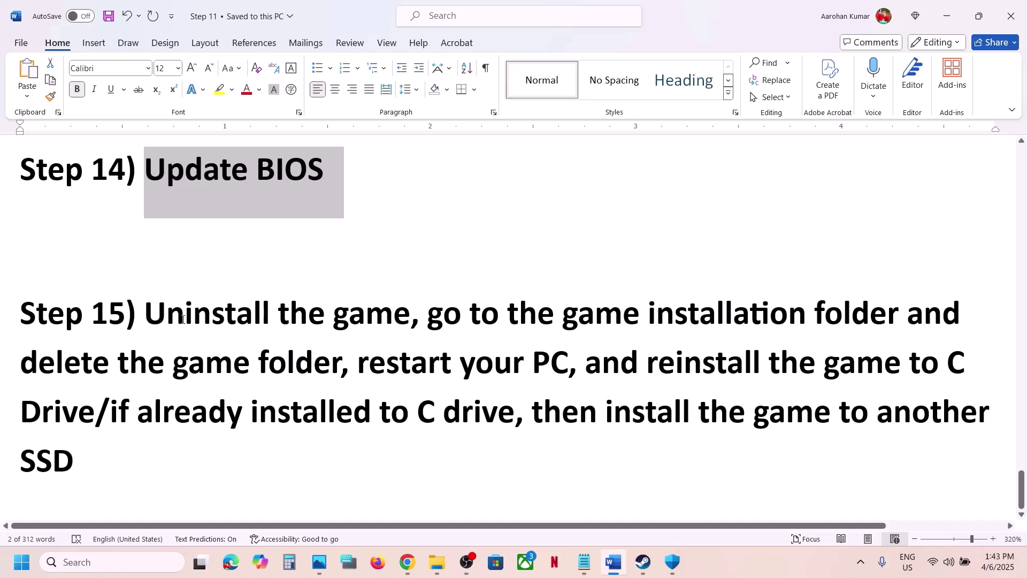
drag(183, 319, 459, 422)
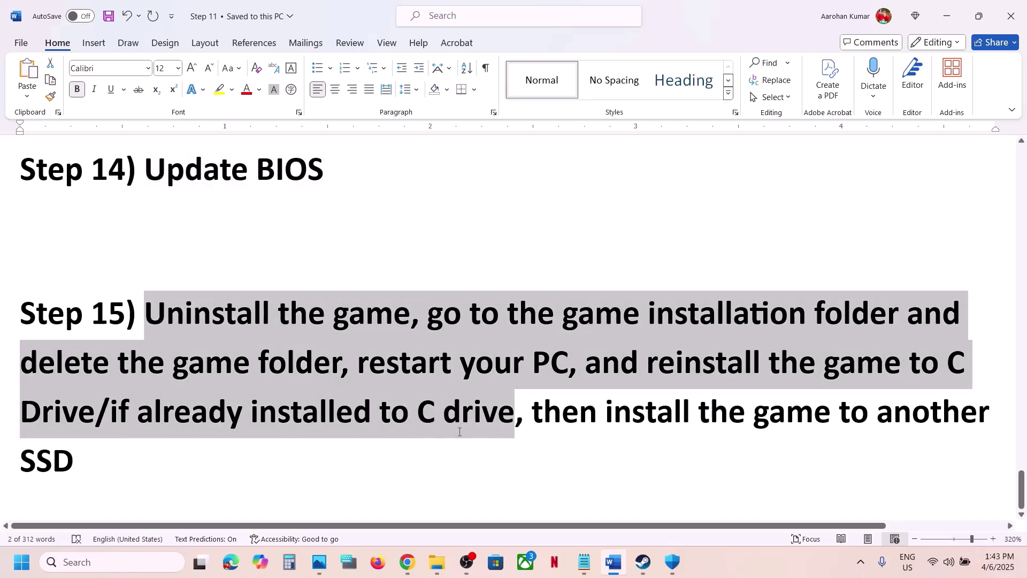
click(641, 562)
click(584, 507)
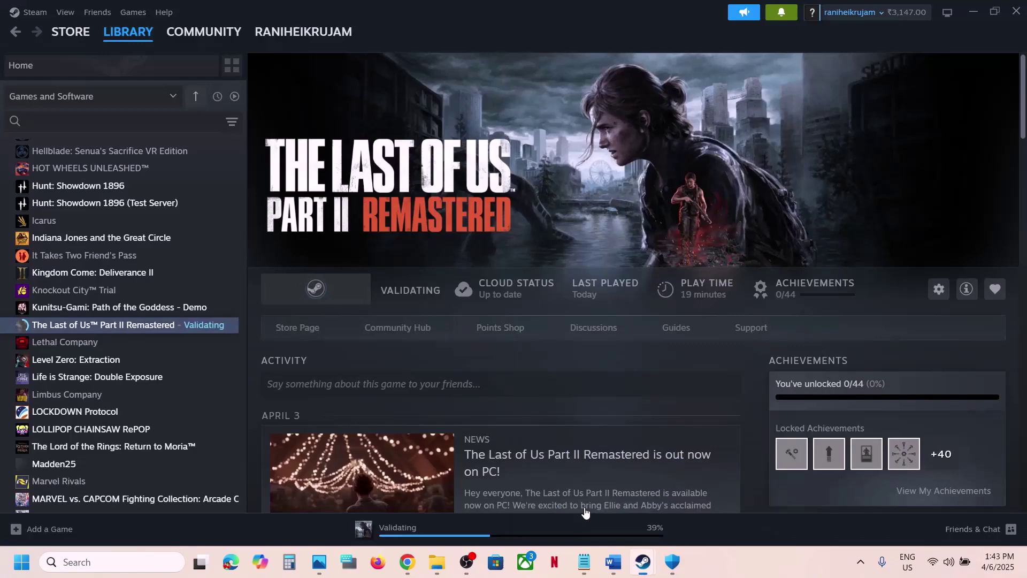
right_click(188, 326)
mouse_move(225, 385)
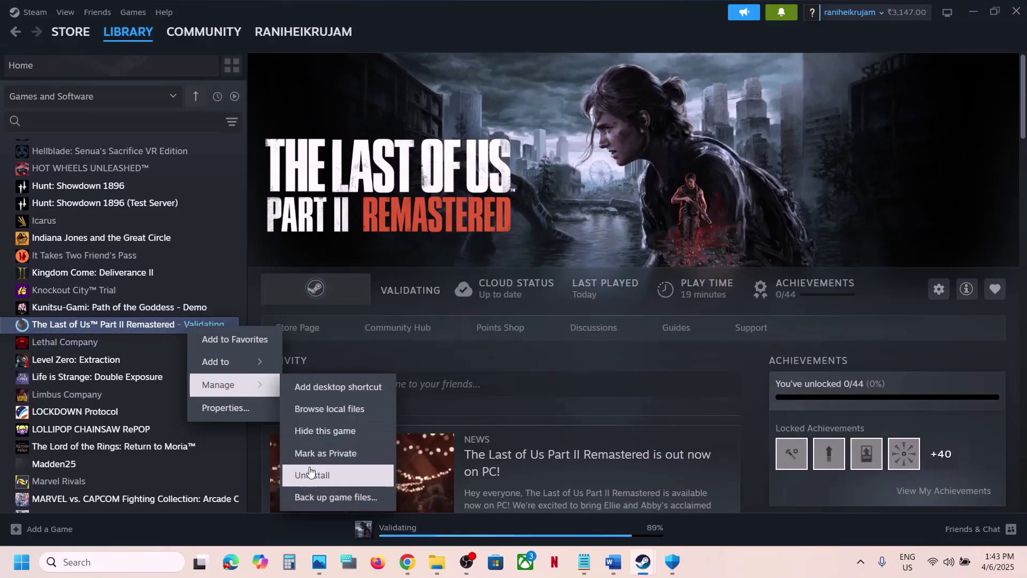
- Return to Word, highlight the Step 15 instructions on reinstalling to C Drive or another SSD, and switch back to Steam
click(613, 562)
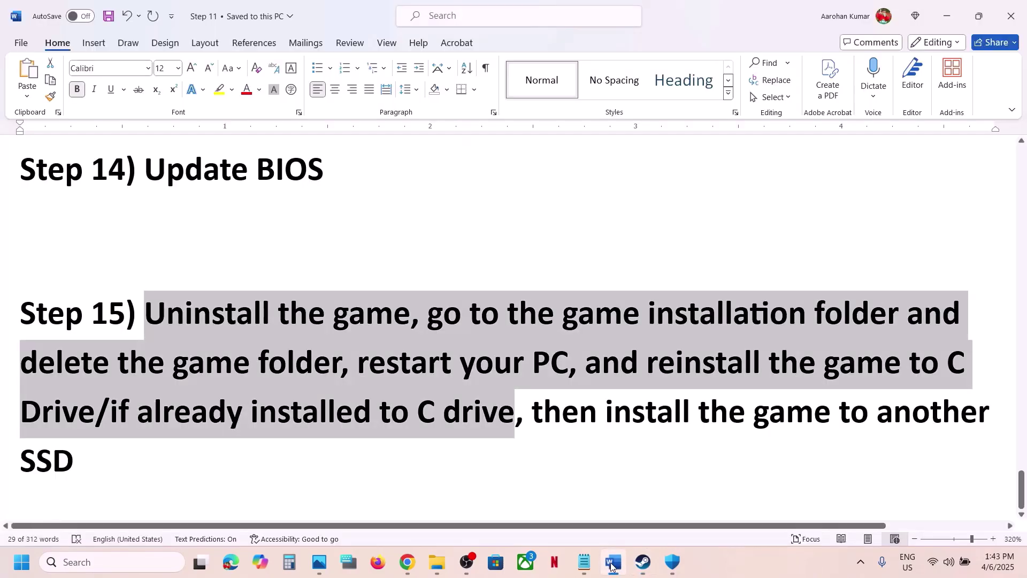
click(630, 421)
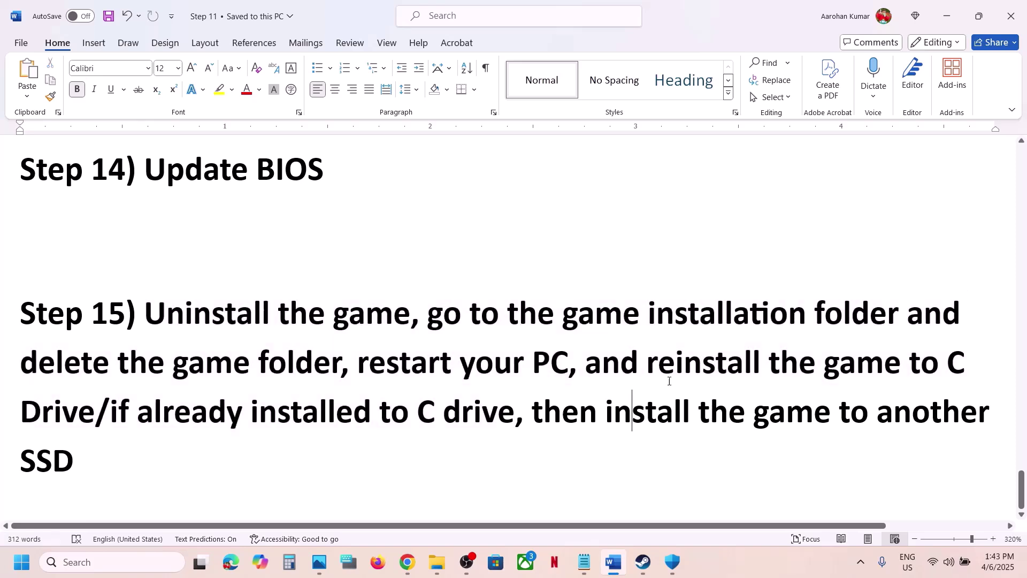
drag(649, 361, 97, 404)
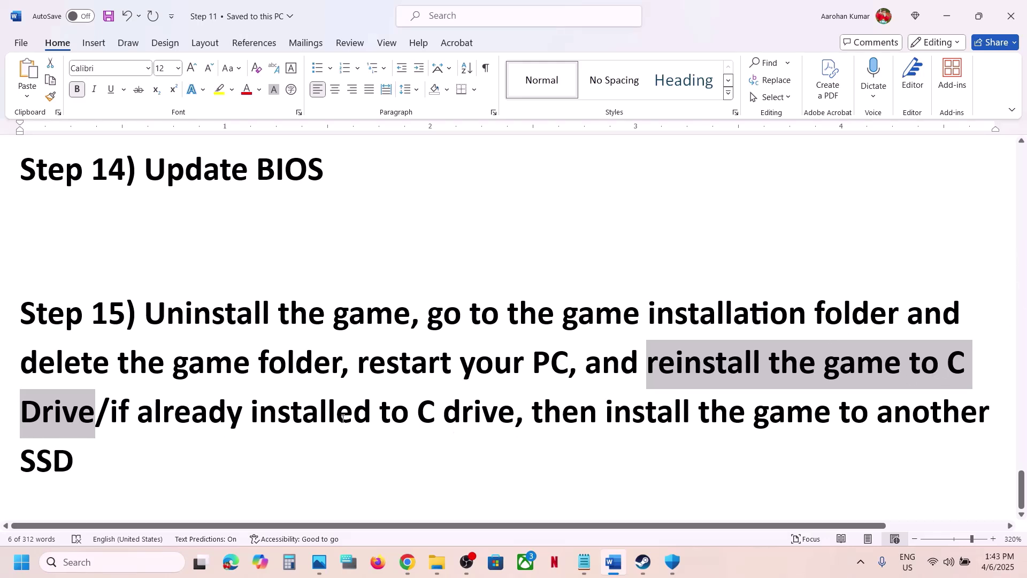
drag(131, 413, 190, 441)
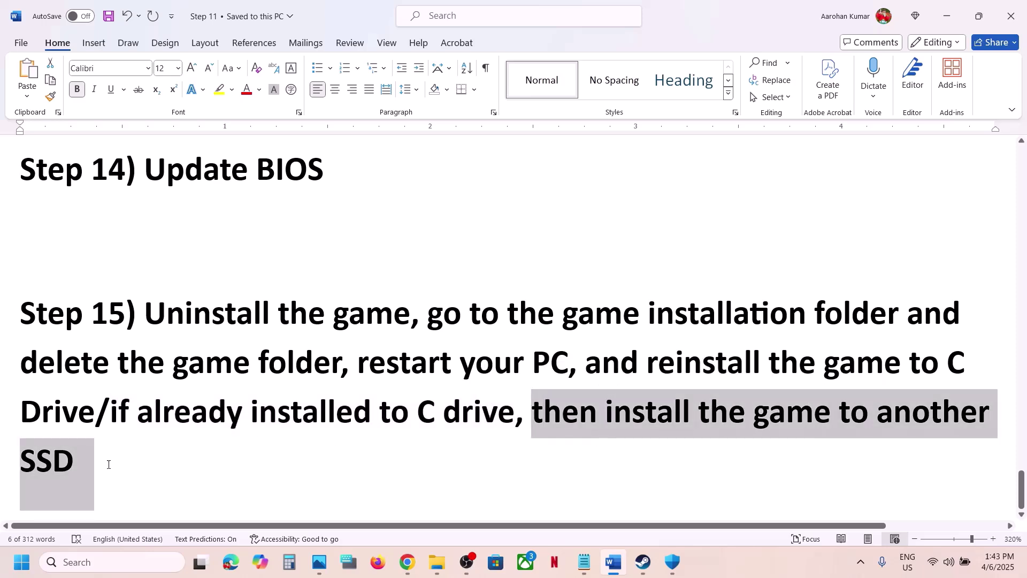
drag(108, 464, 106, 454)
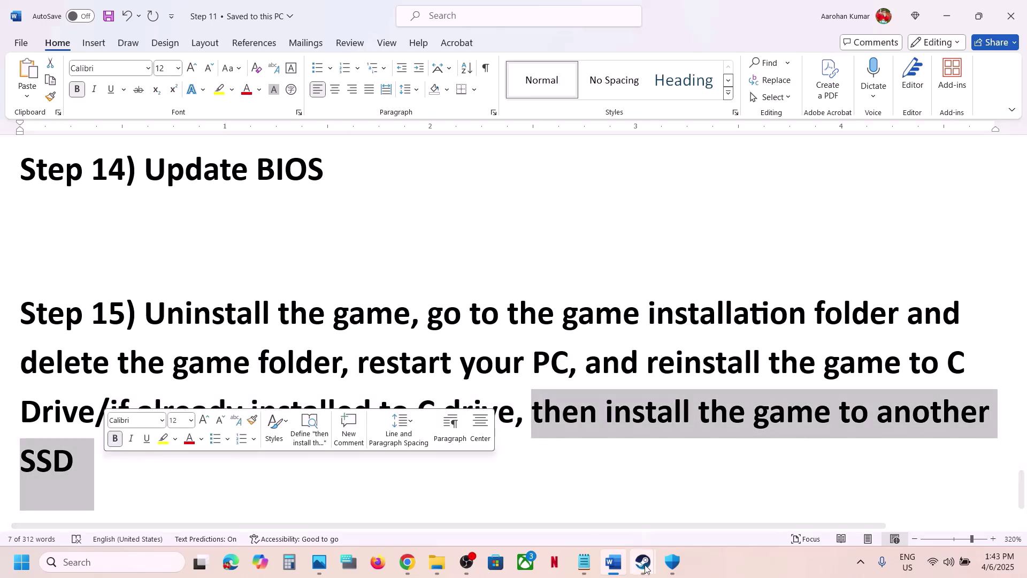
mouse_move(645, 567)
click(577, 476)
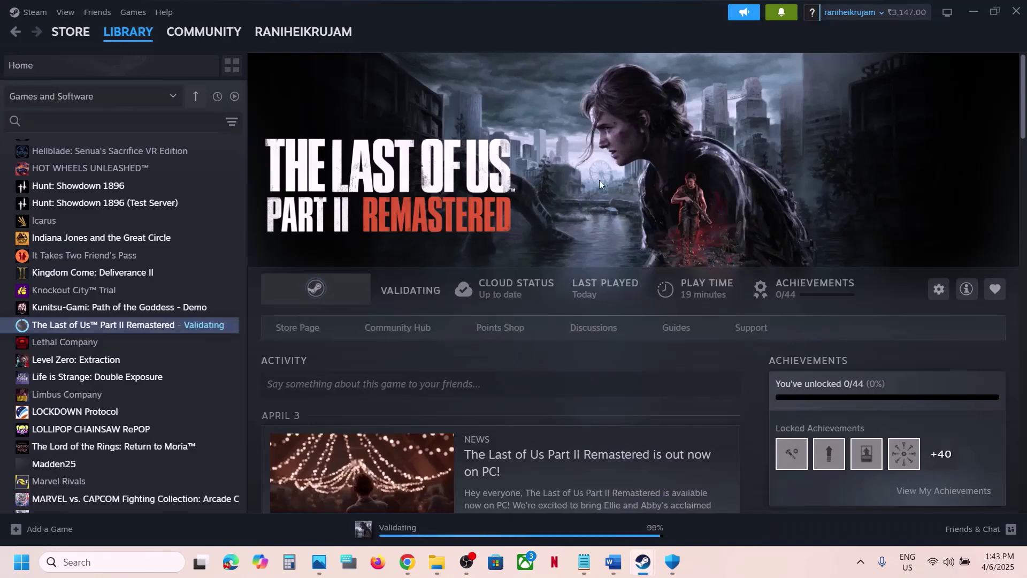